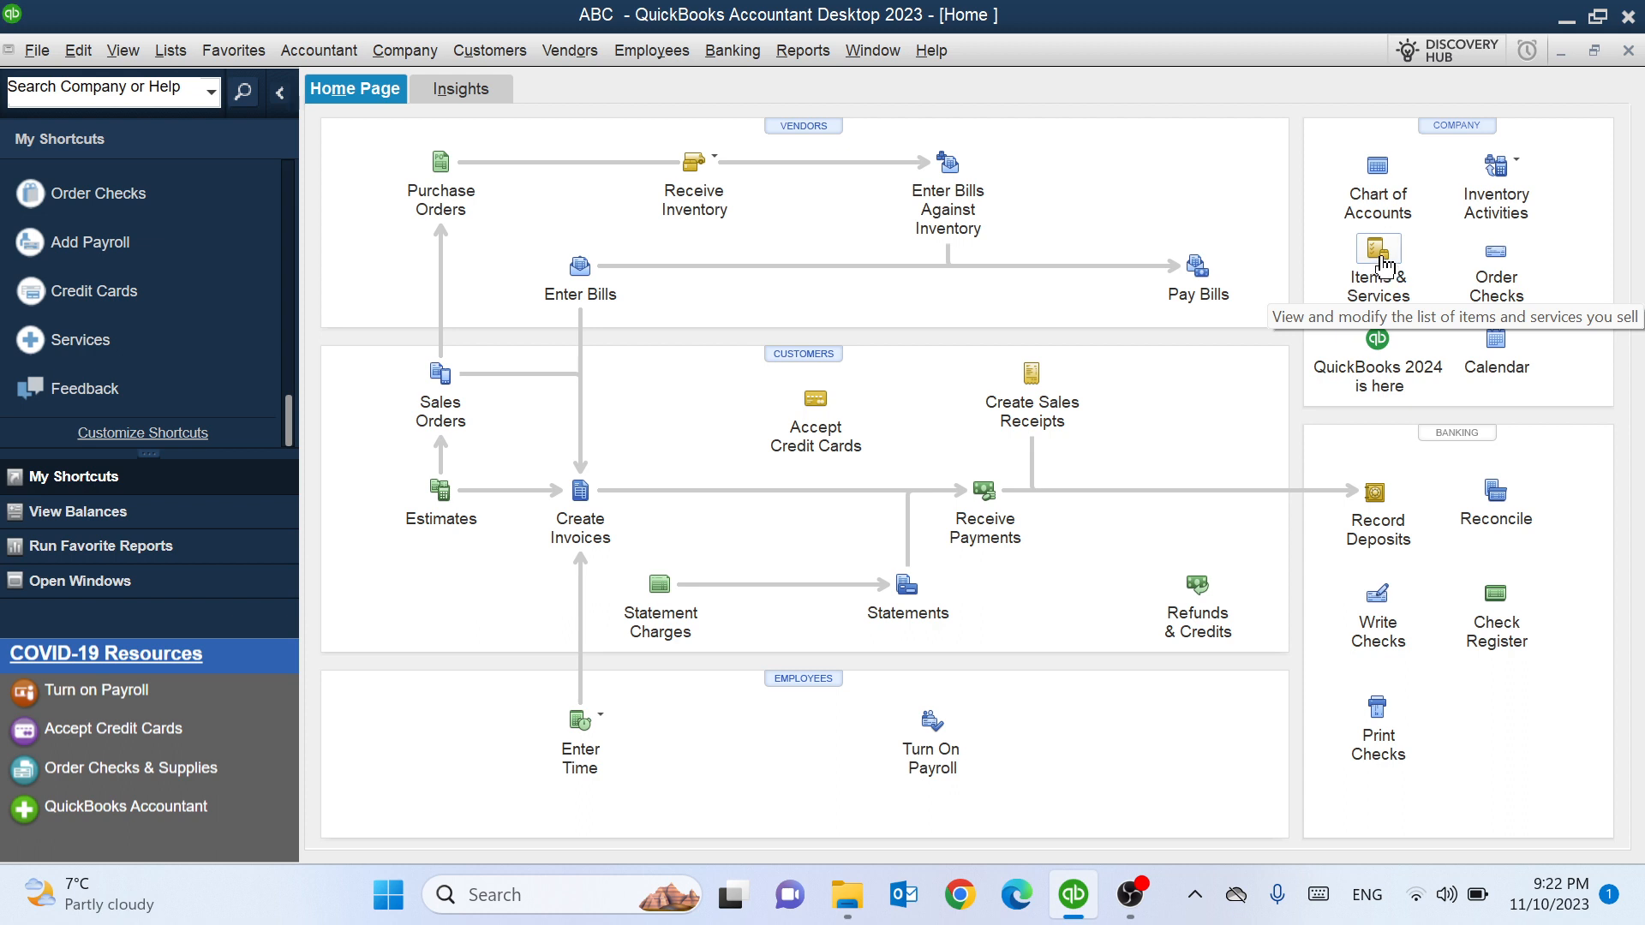
Step: Open the list of items and services from the home page
{"action": "left_click", "coordinate": [1382, 266]}
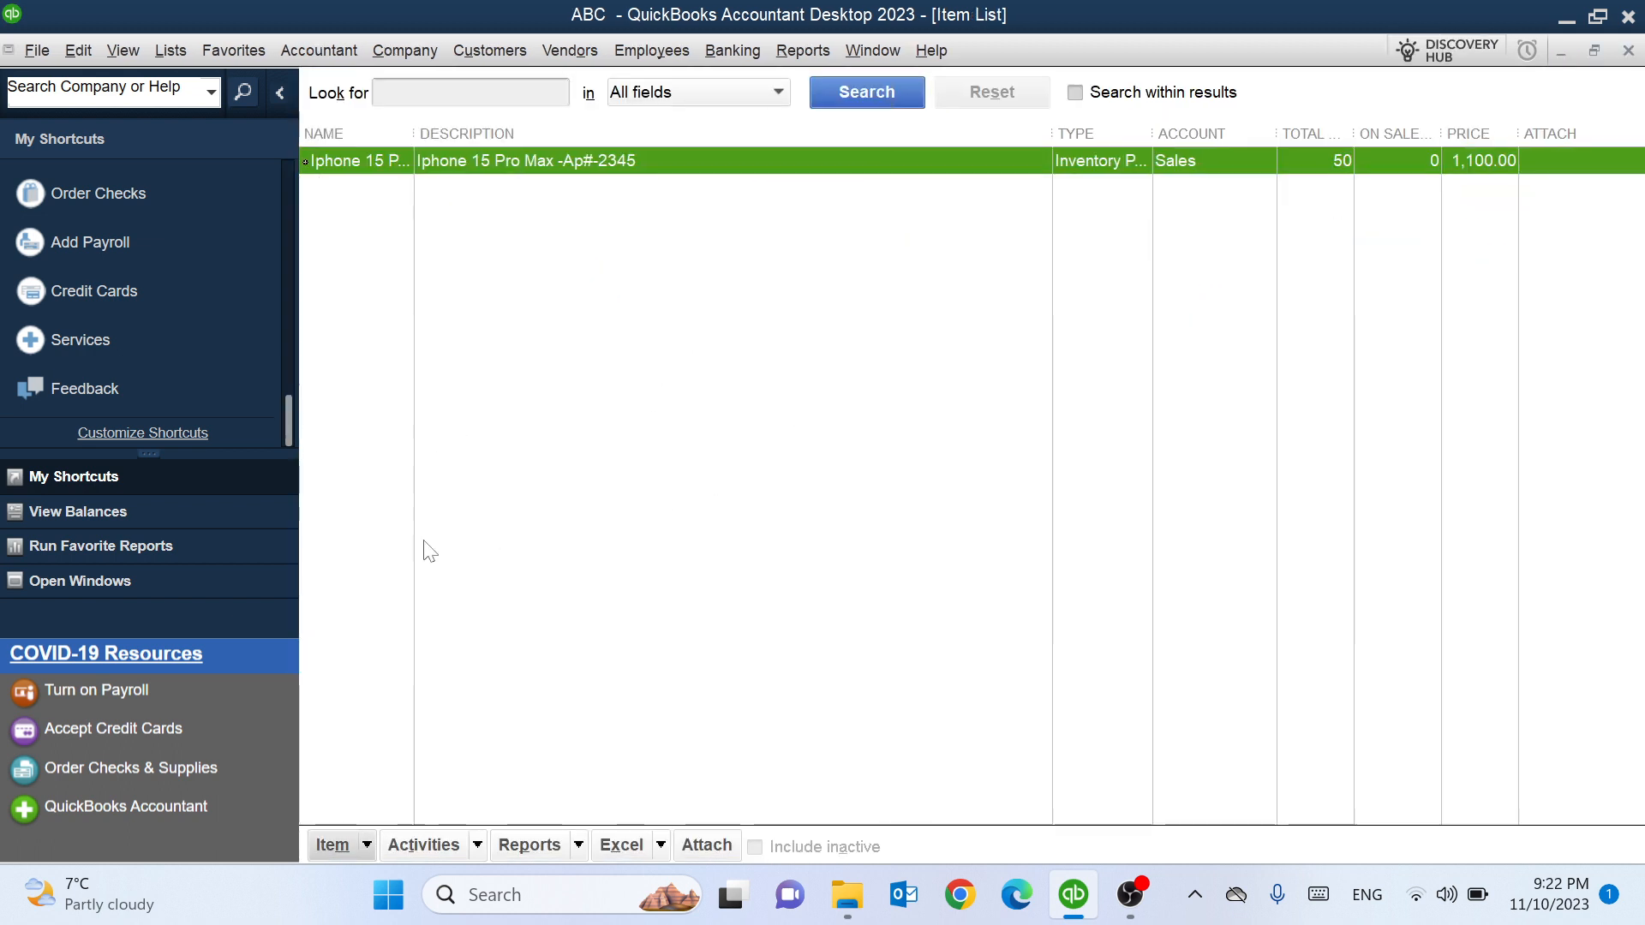
{"action": "left_click", "coordinate": [1628, 50]}
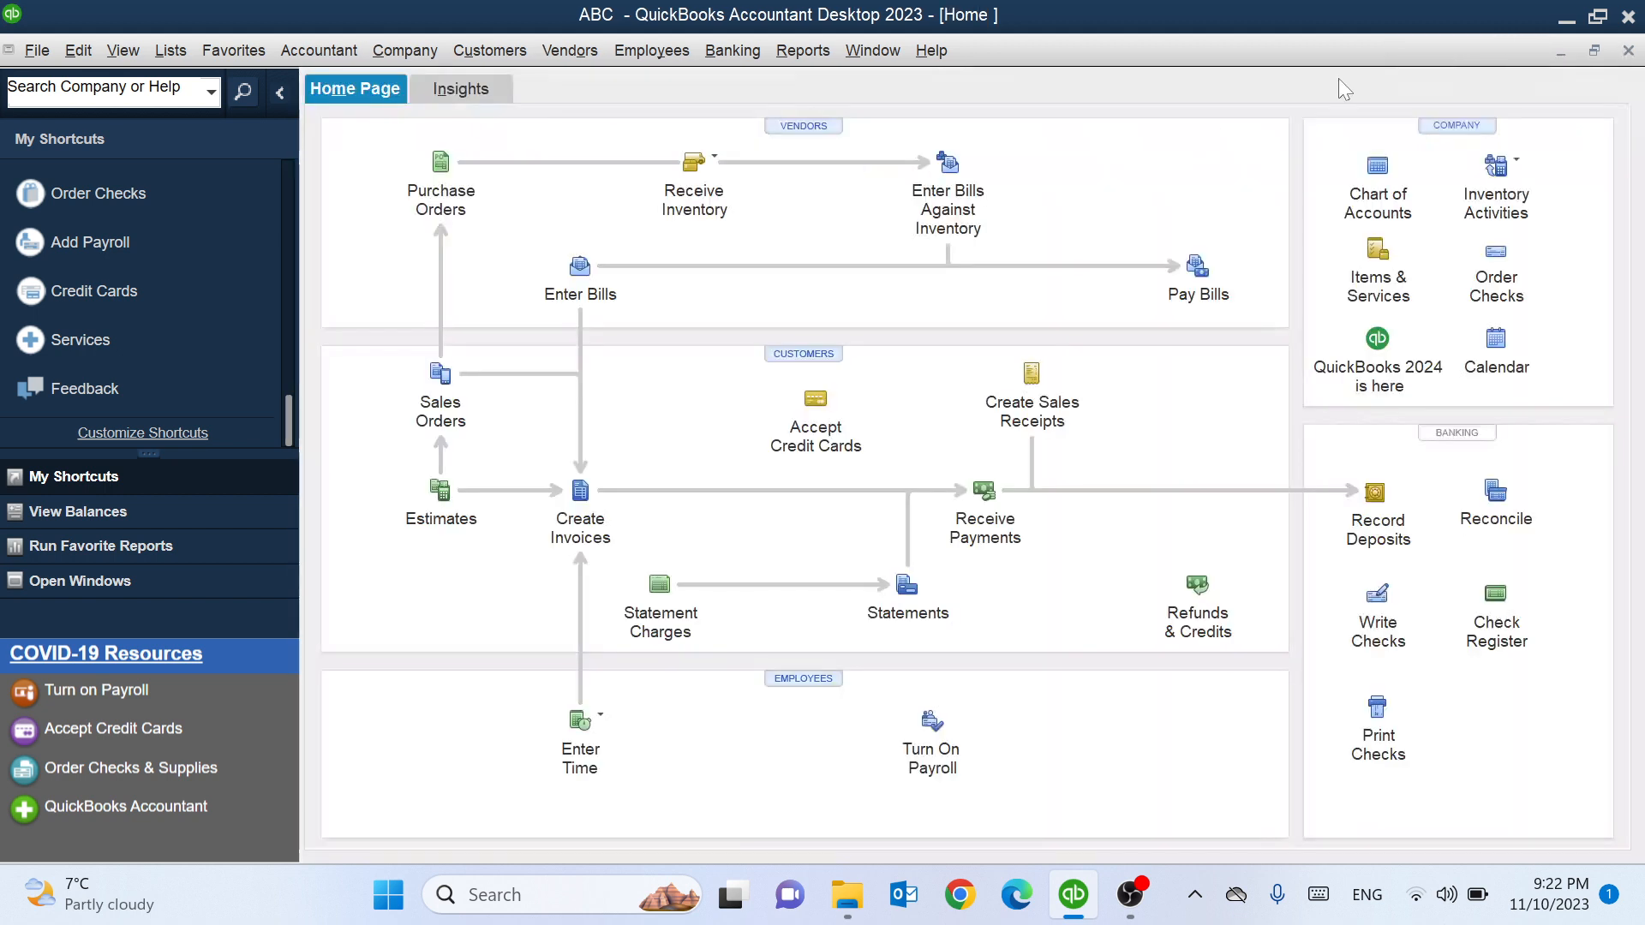
{"action": "left_click", "coordinate": [167, 51]}
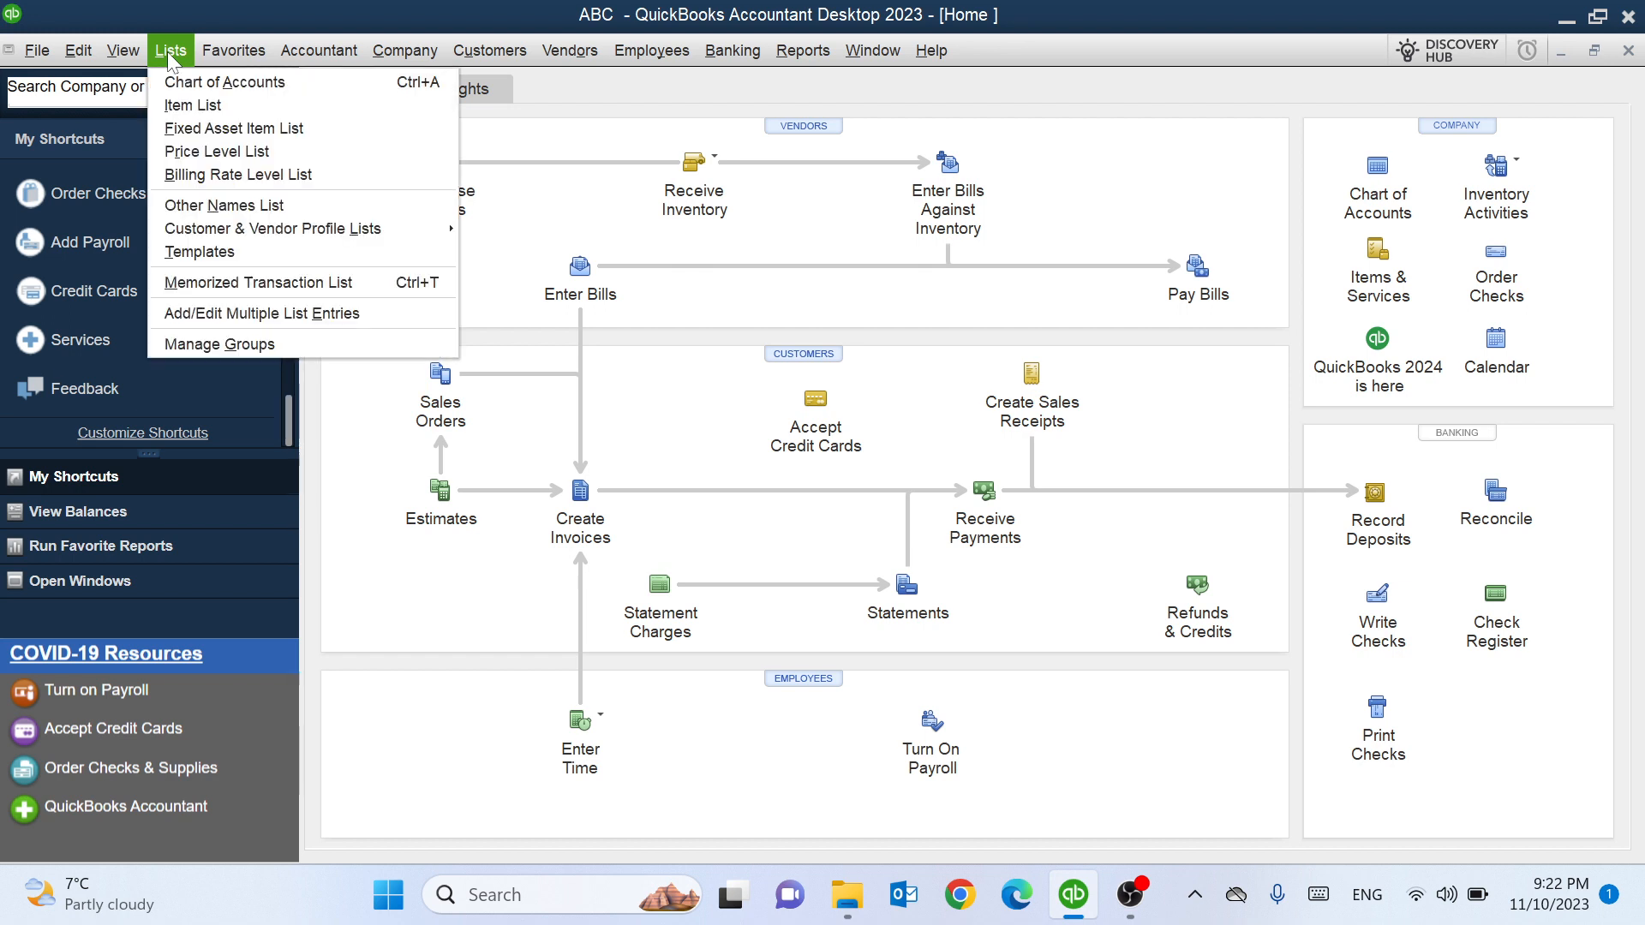
{"action": "left_click", "coordinate": [217, 105]}
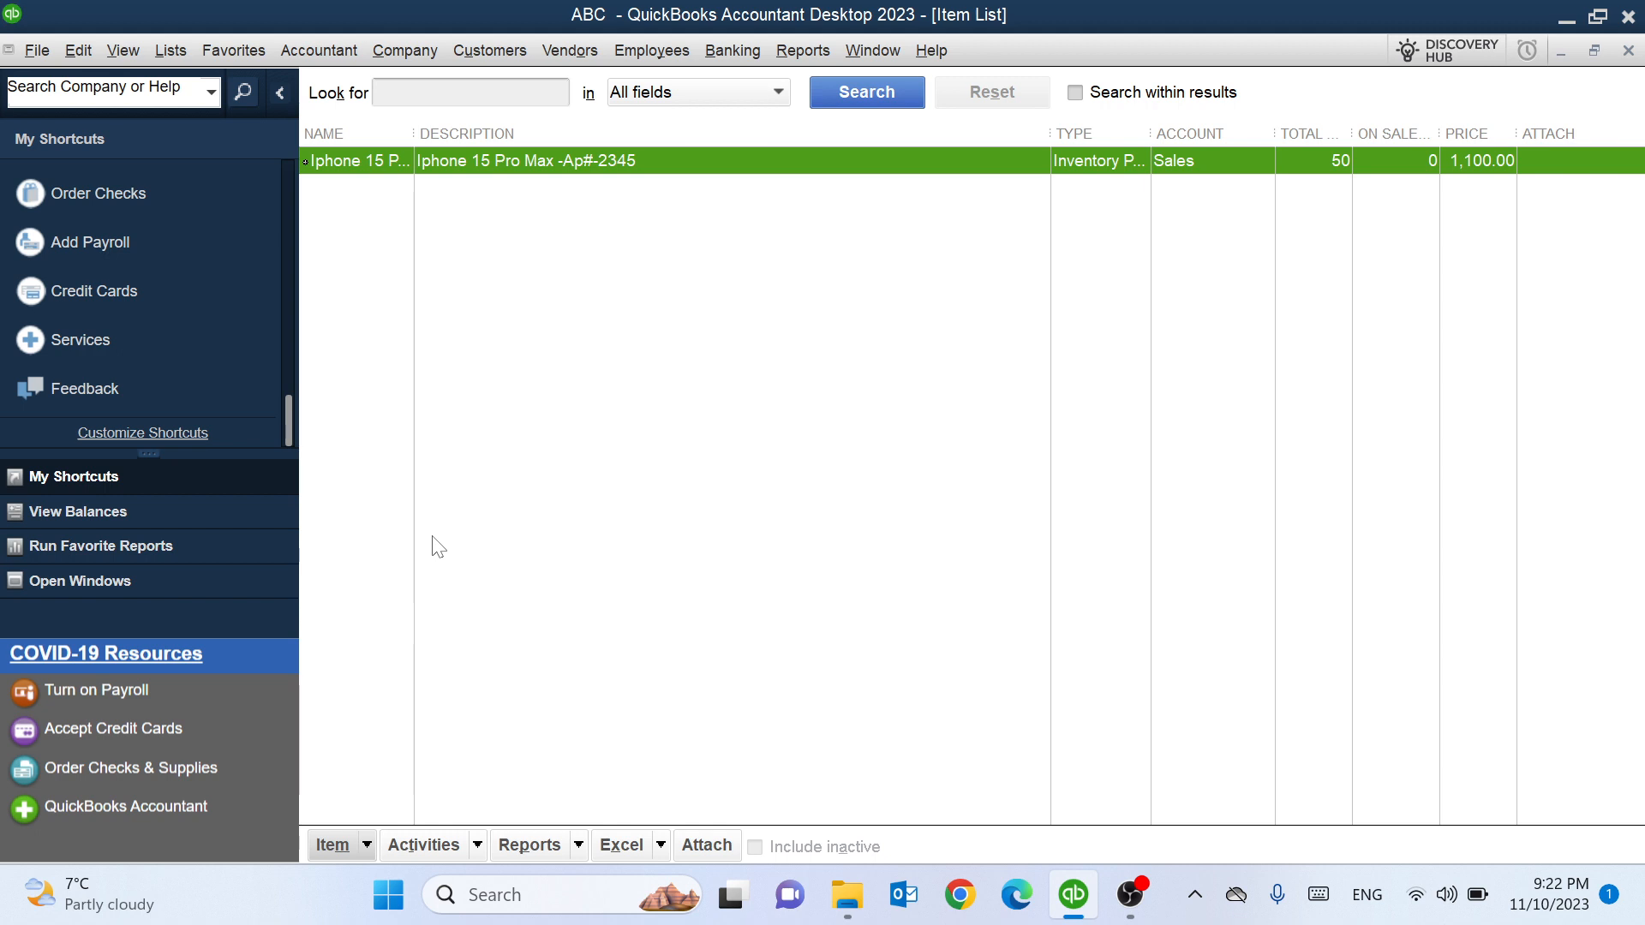
Step: Start a new item from the item list and set its type to Inventory Part
{"action": "key", "text": "ctrl+n"}
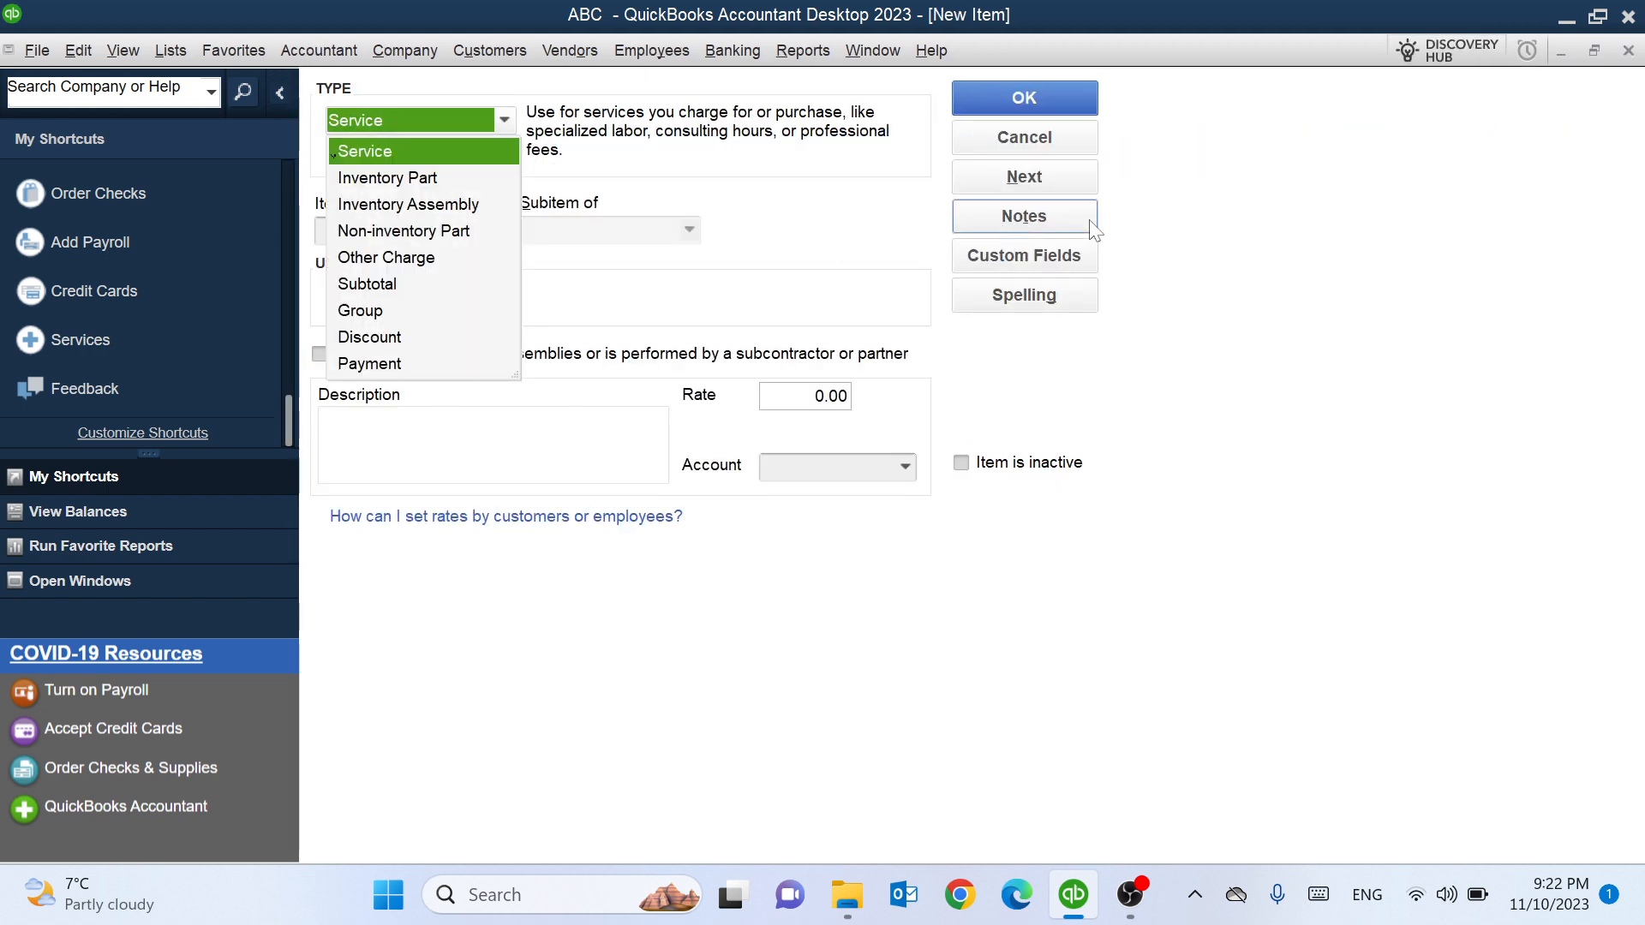
{"action": "left_click", "coordinate": [1629, 52]}
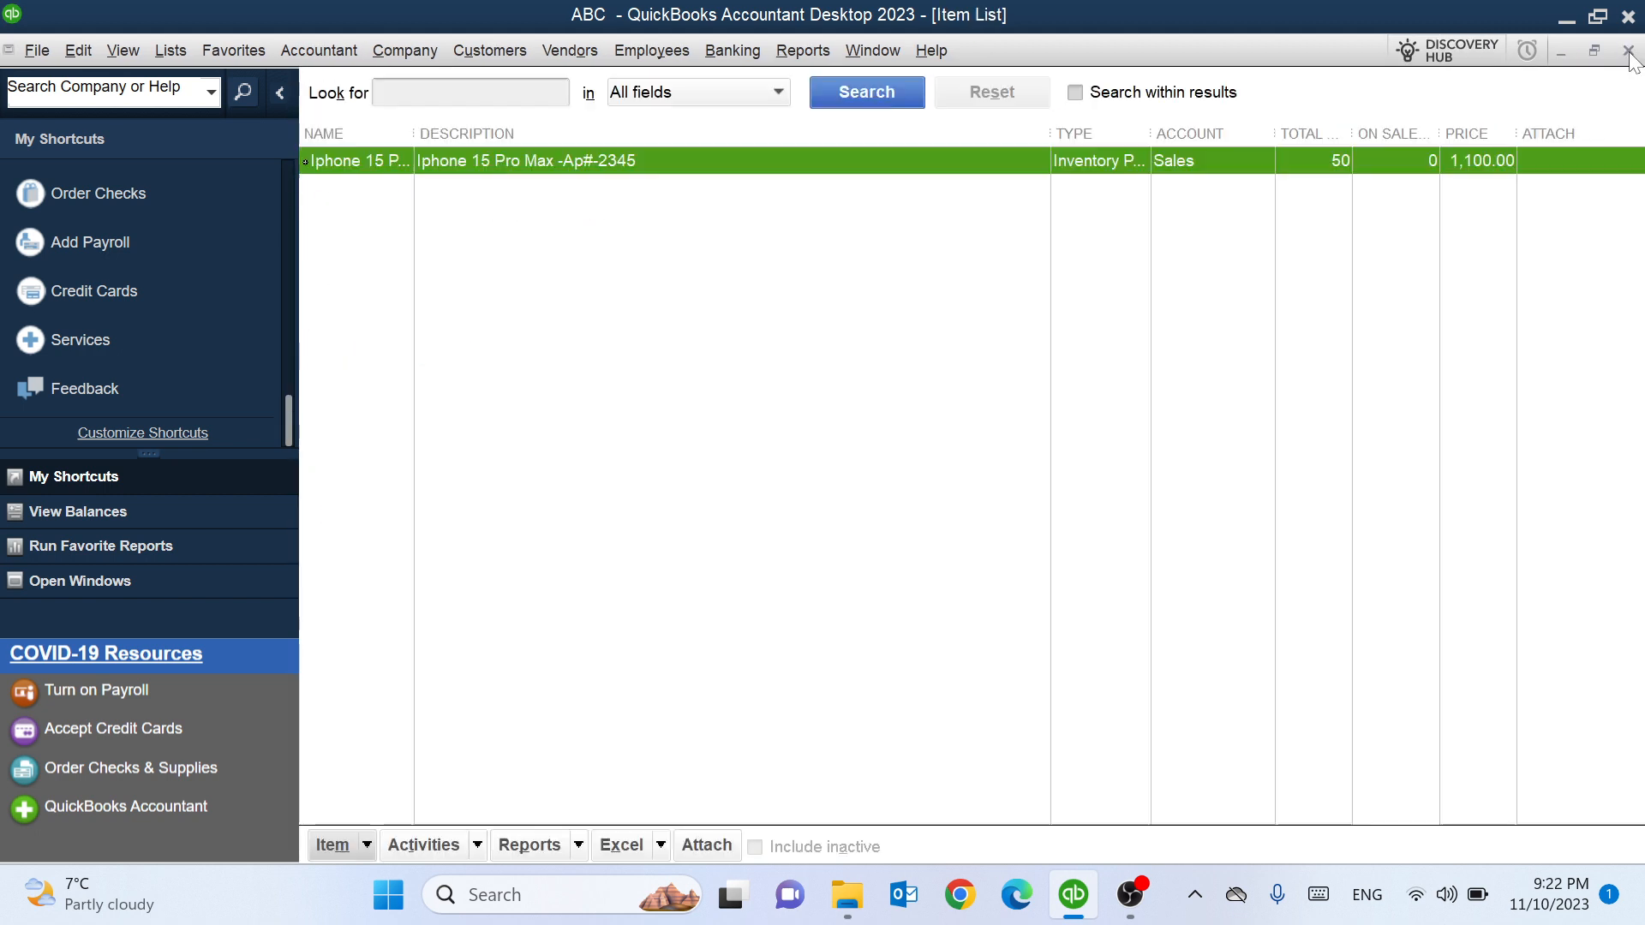
{"action": "left_click", "coordinate": [323, 845]}
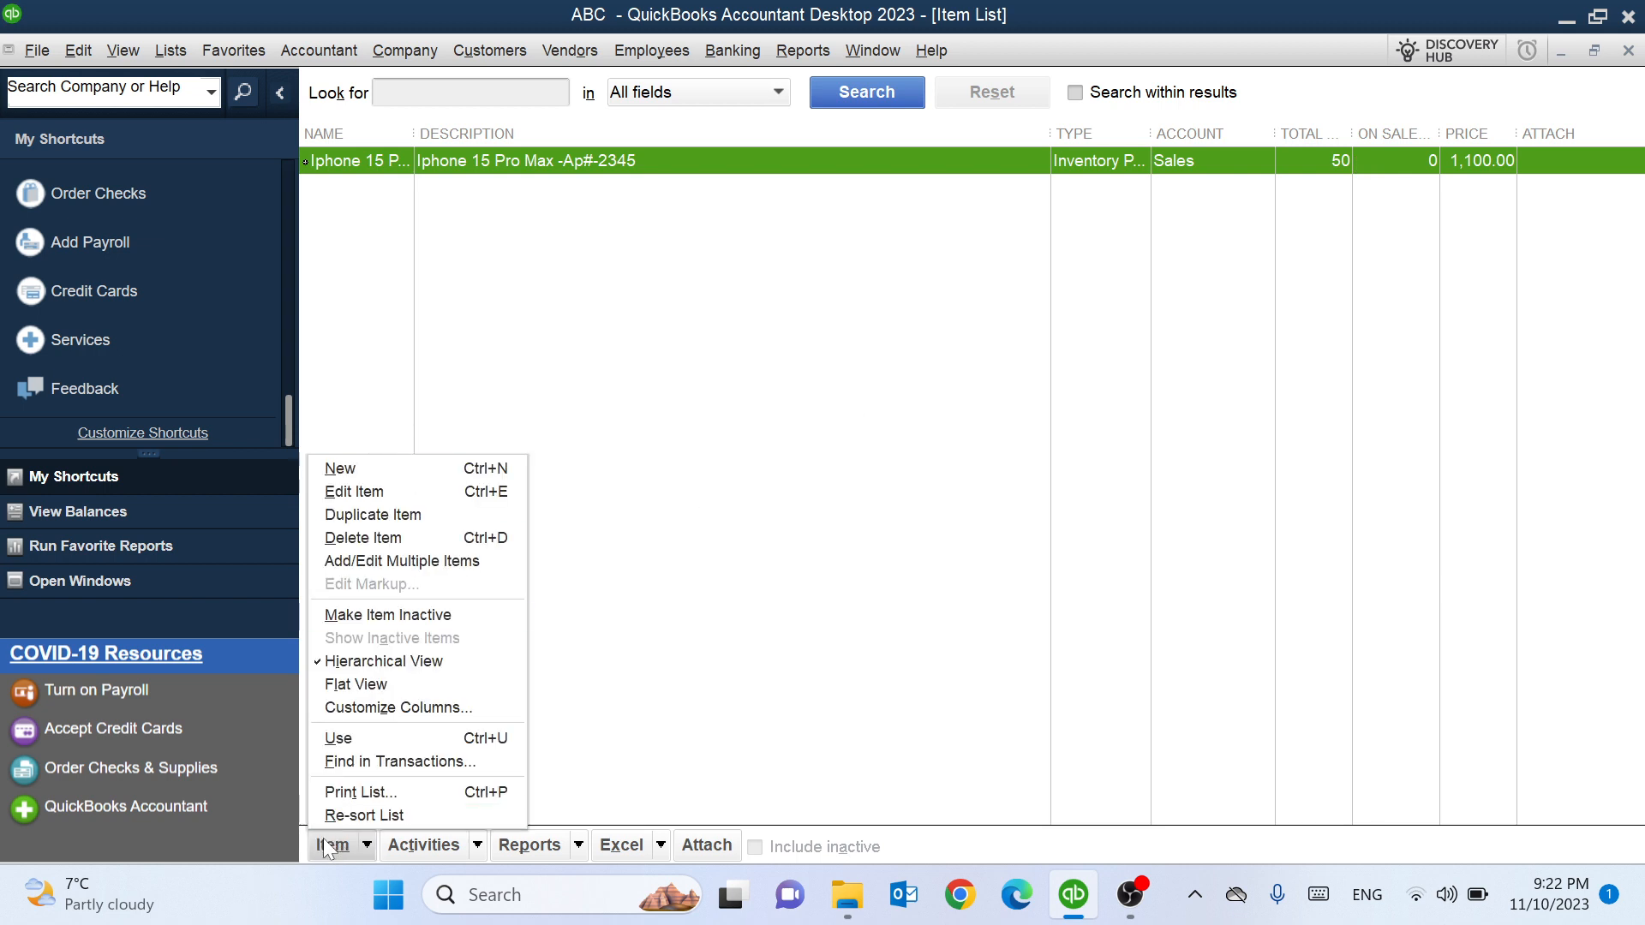
{"action": "left_click", "coordinate": [329, 845]}
{"action": "left_click", "coordinate": [329, 845]}
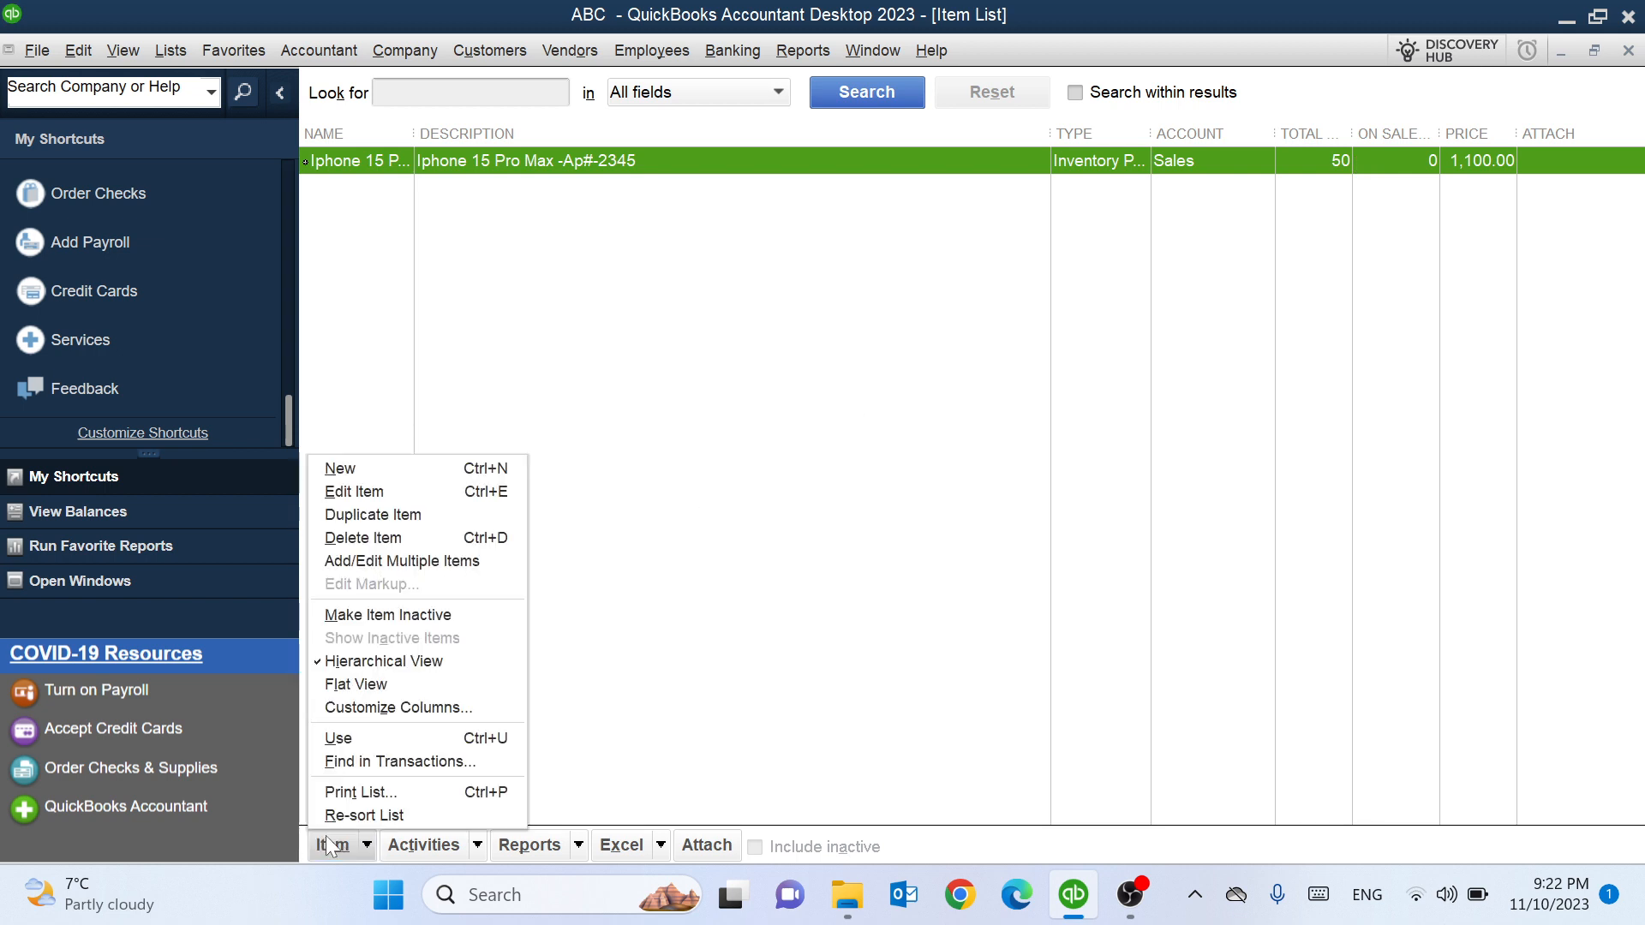
{"action": "left_click", "coordinate": [377, 469]}
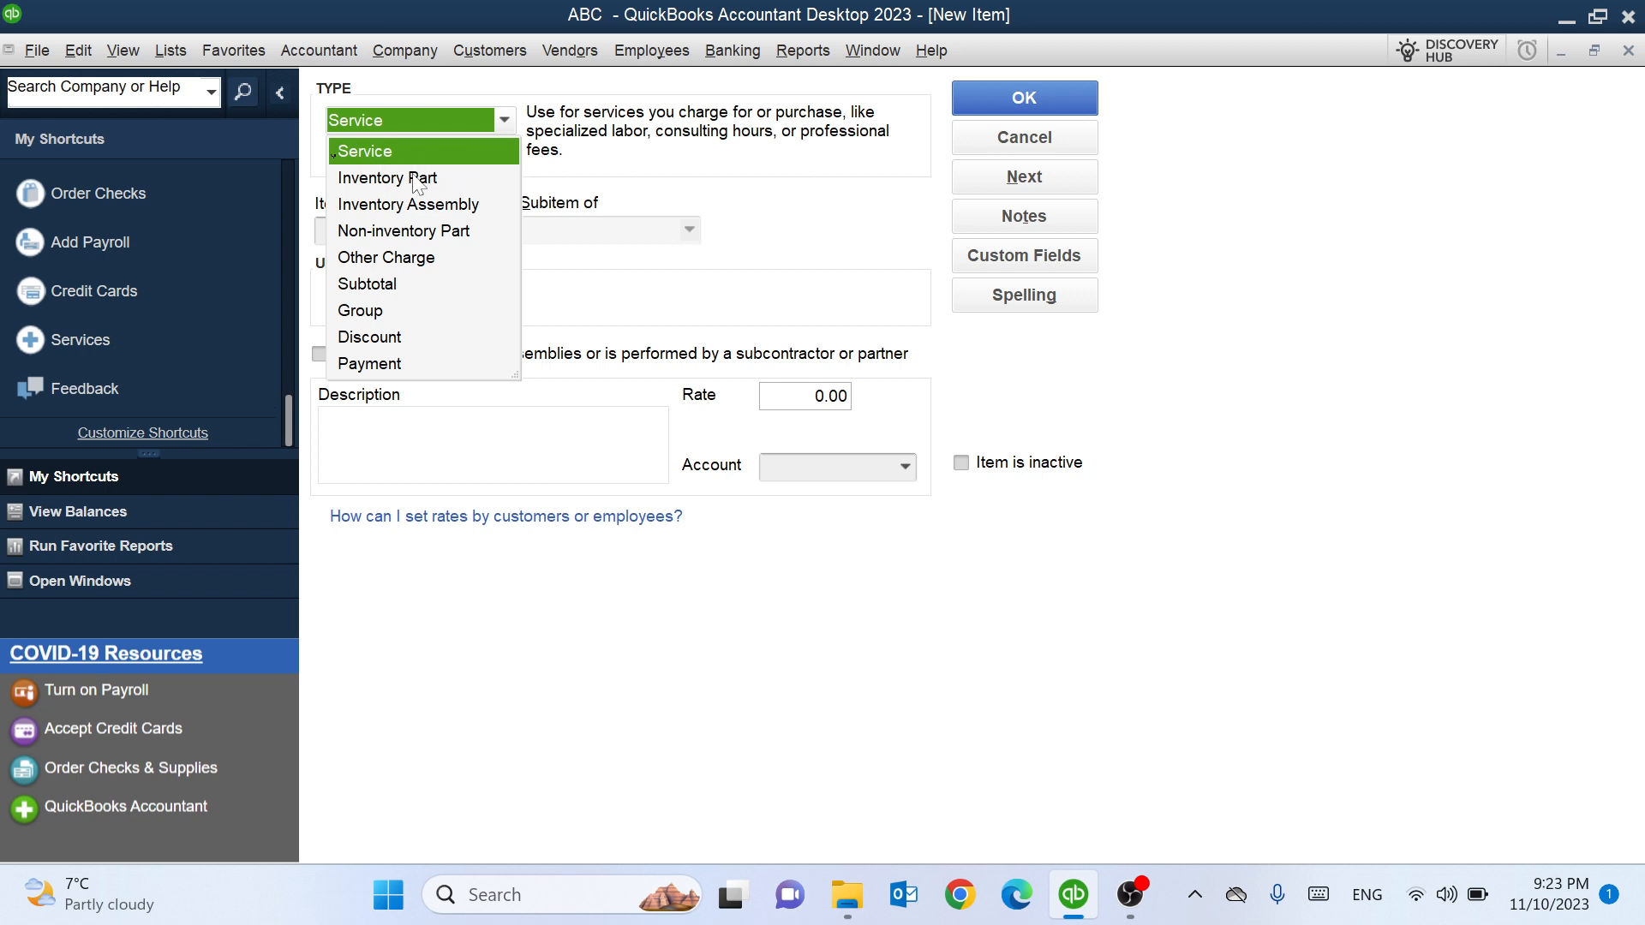
{"action": "left_click", "coordinate": [393, 180]}
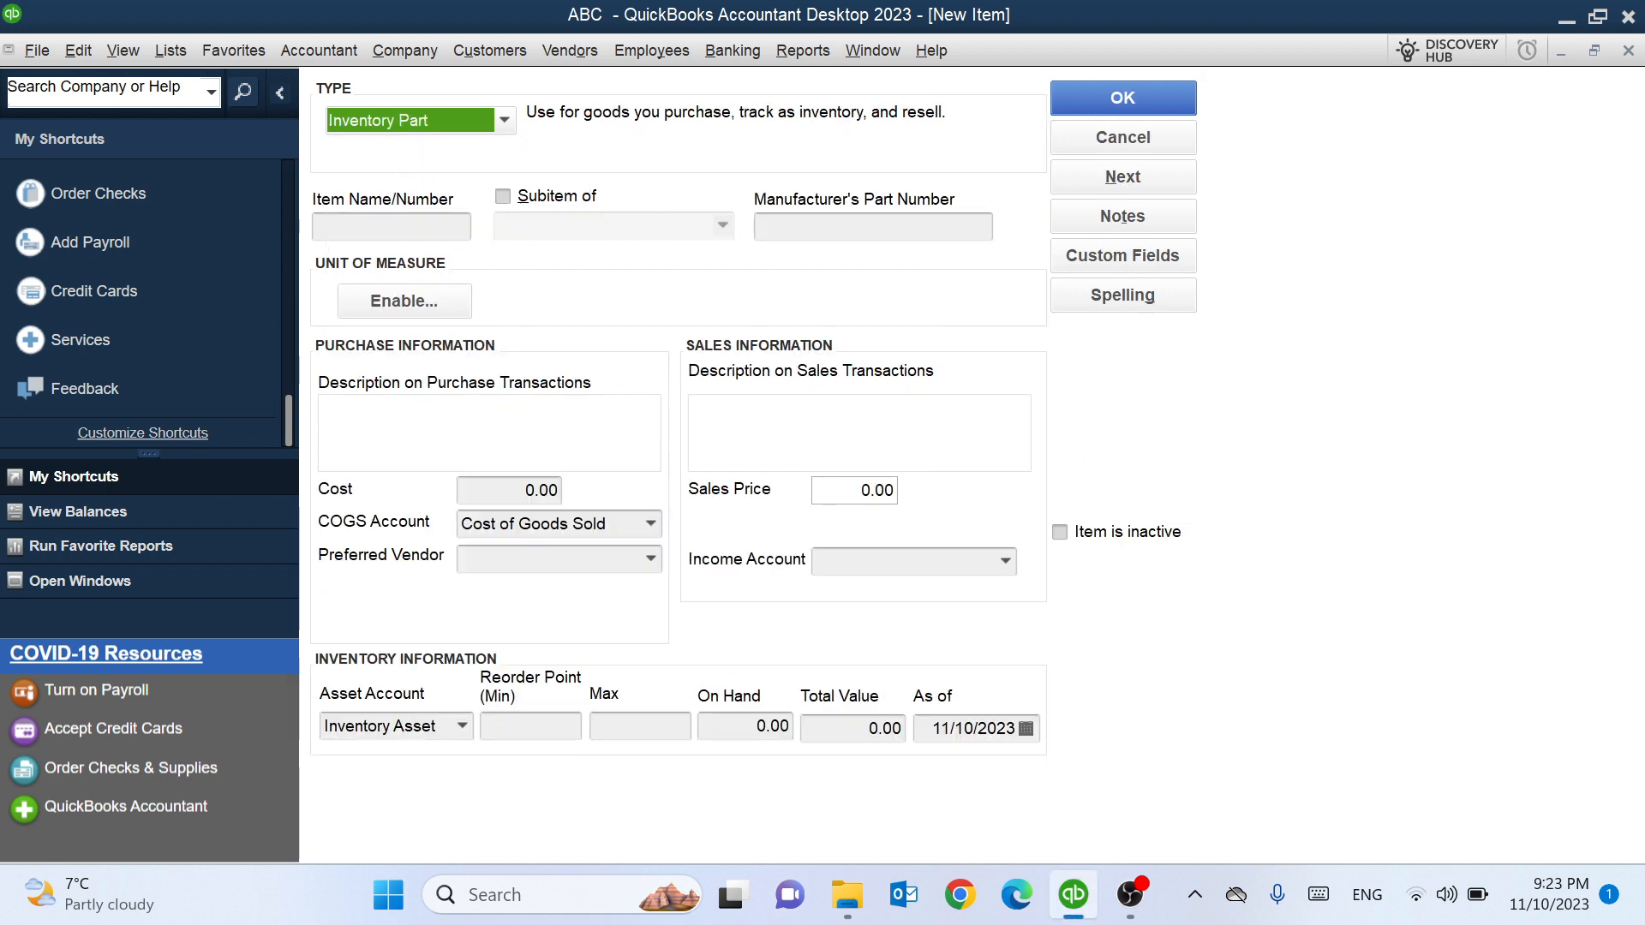
Step: Name the new item Iphone 14 Pro Max, without making it a subitem, and enter manufacturer's part number Ap-2345
{"action": "left_click", "coordinate": [390, 227]}
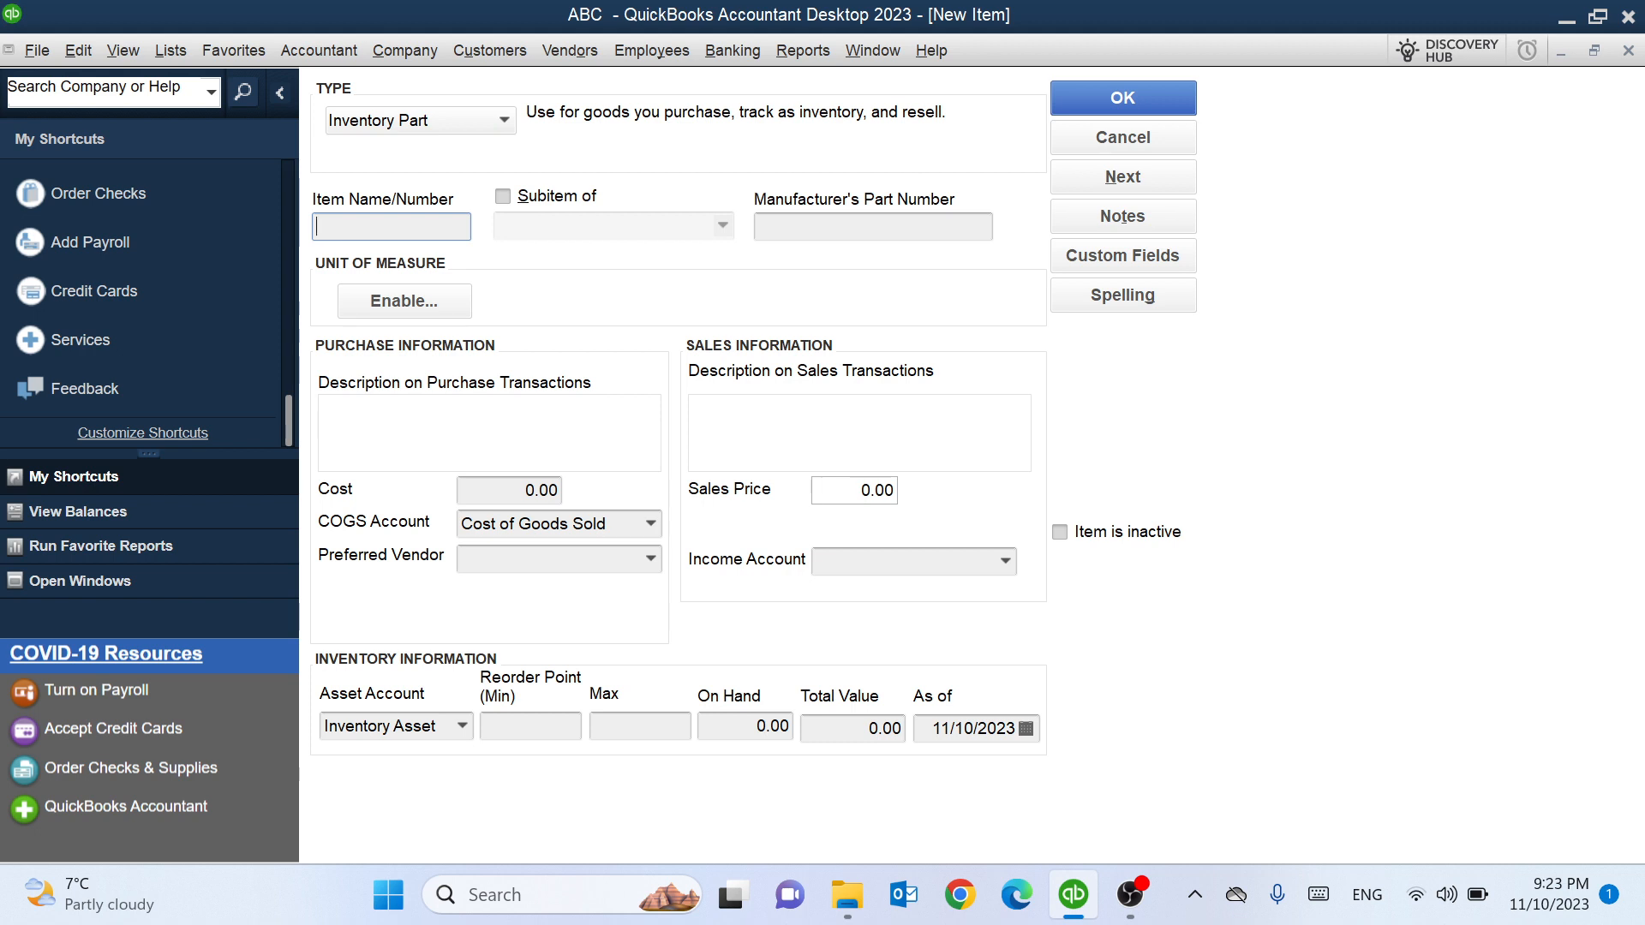
{"action": "type", "text": "Iphone 14 Pro Max"}
{"action": "left_click", "coordinate": [502, 200]}
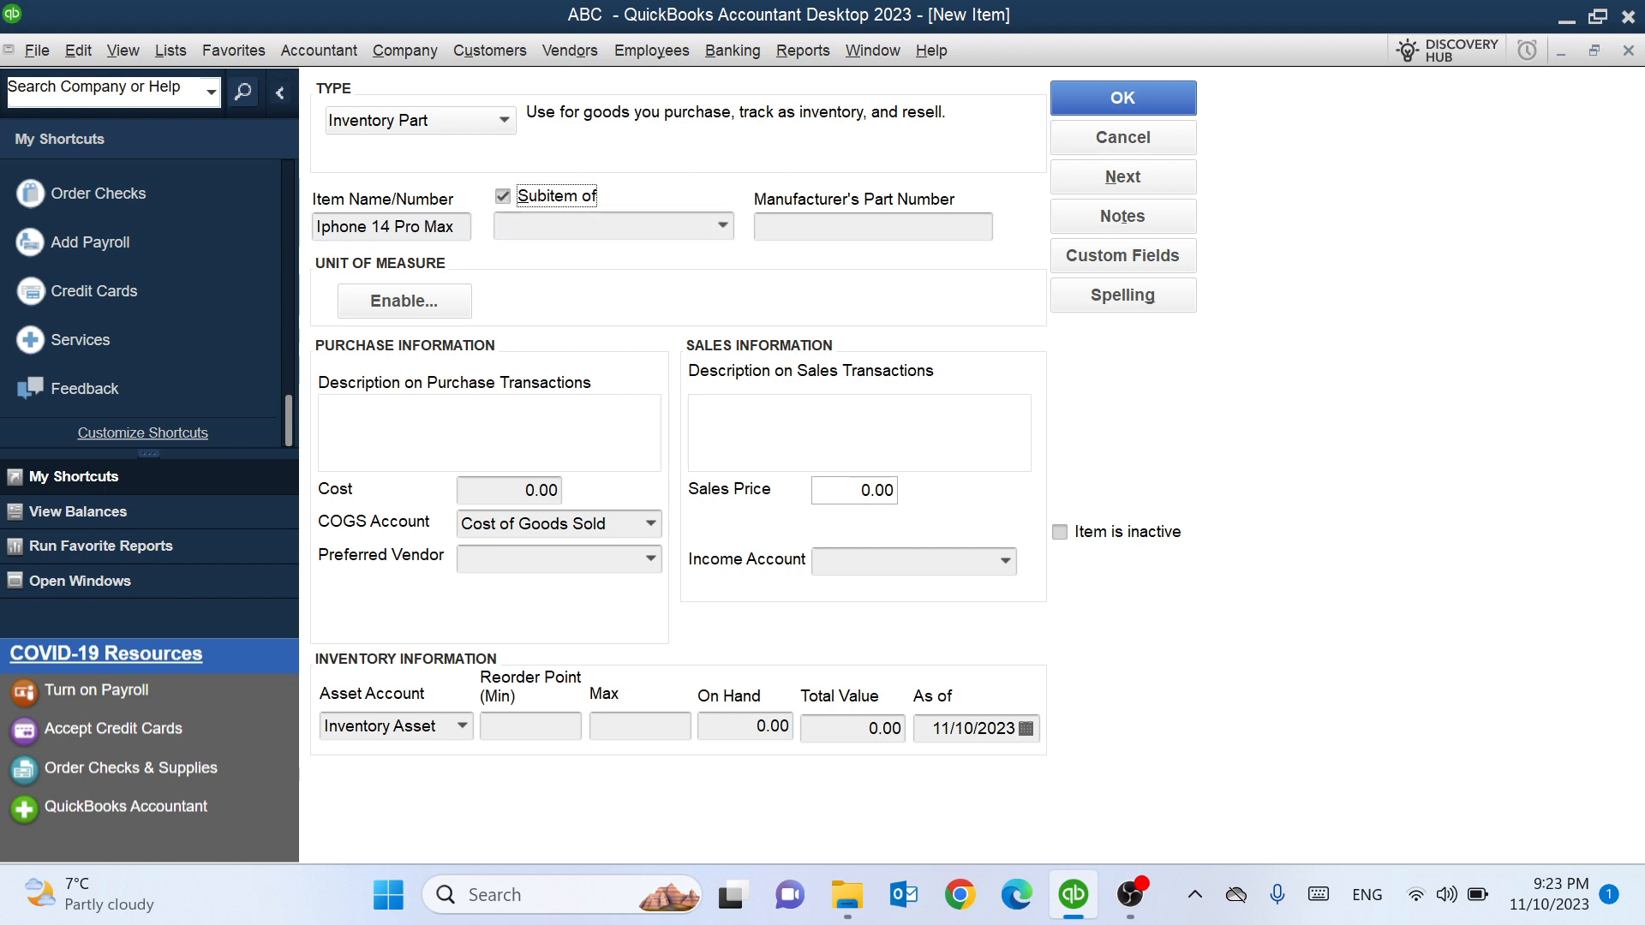
{"action": "left_click", "coordinate": [723, 226]}
{"action": "left_click", "coordinate": [503, 199]}
{"action": "left_click", "coordinate": [807, 225]}
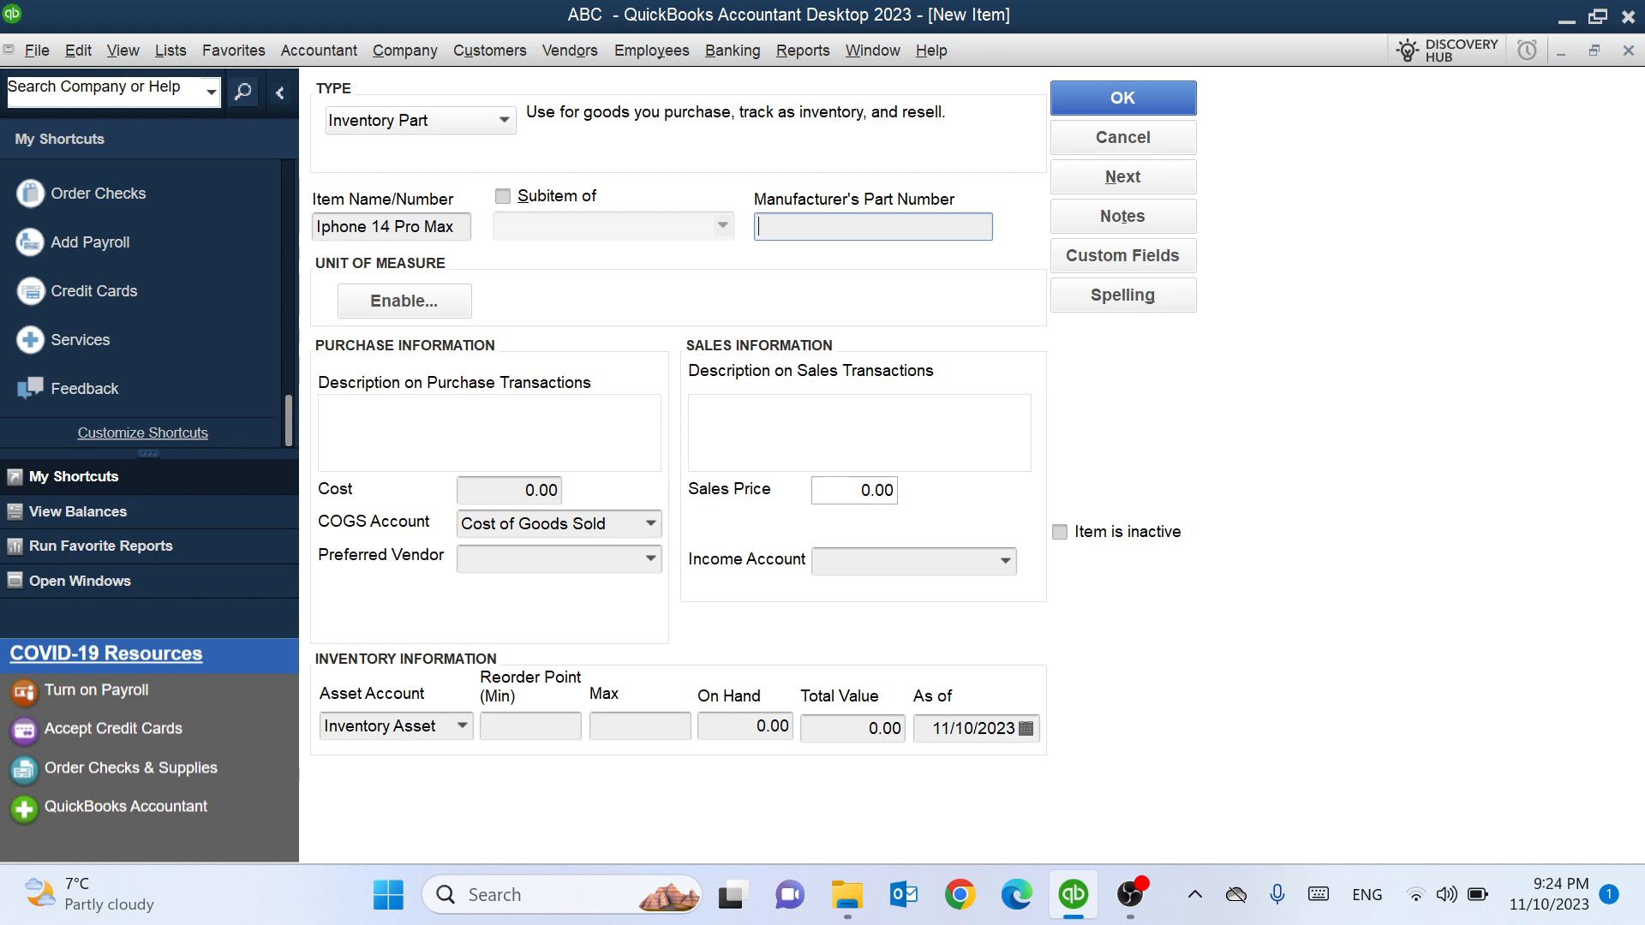
{"action": "type", "text": "Ap-2345"}
Step: Enter "Iphone 14 Pro Max-Ap-2345" as the description for both purchase and sales transactions
{"action": "left_click", "coordinate": [371, 403]}
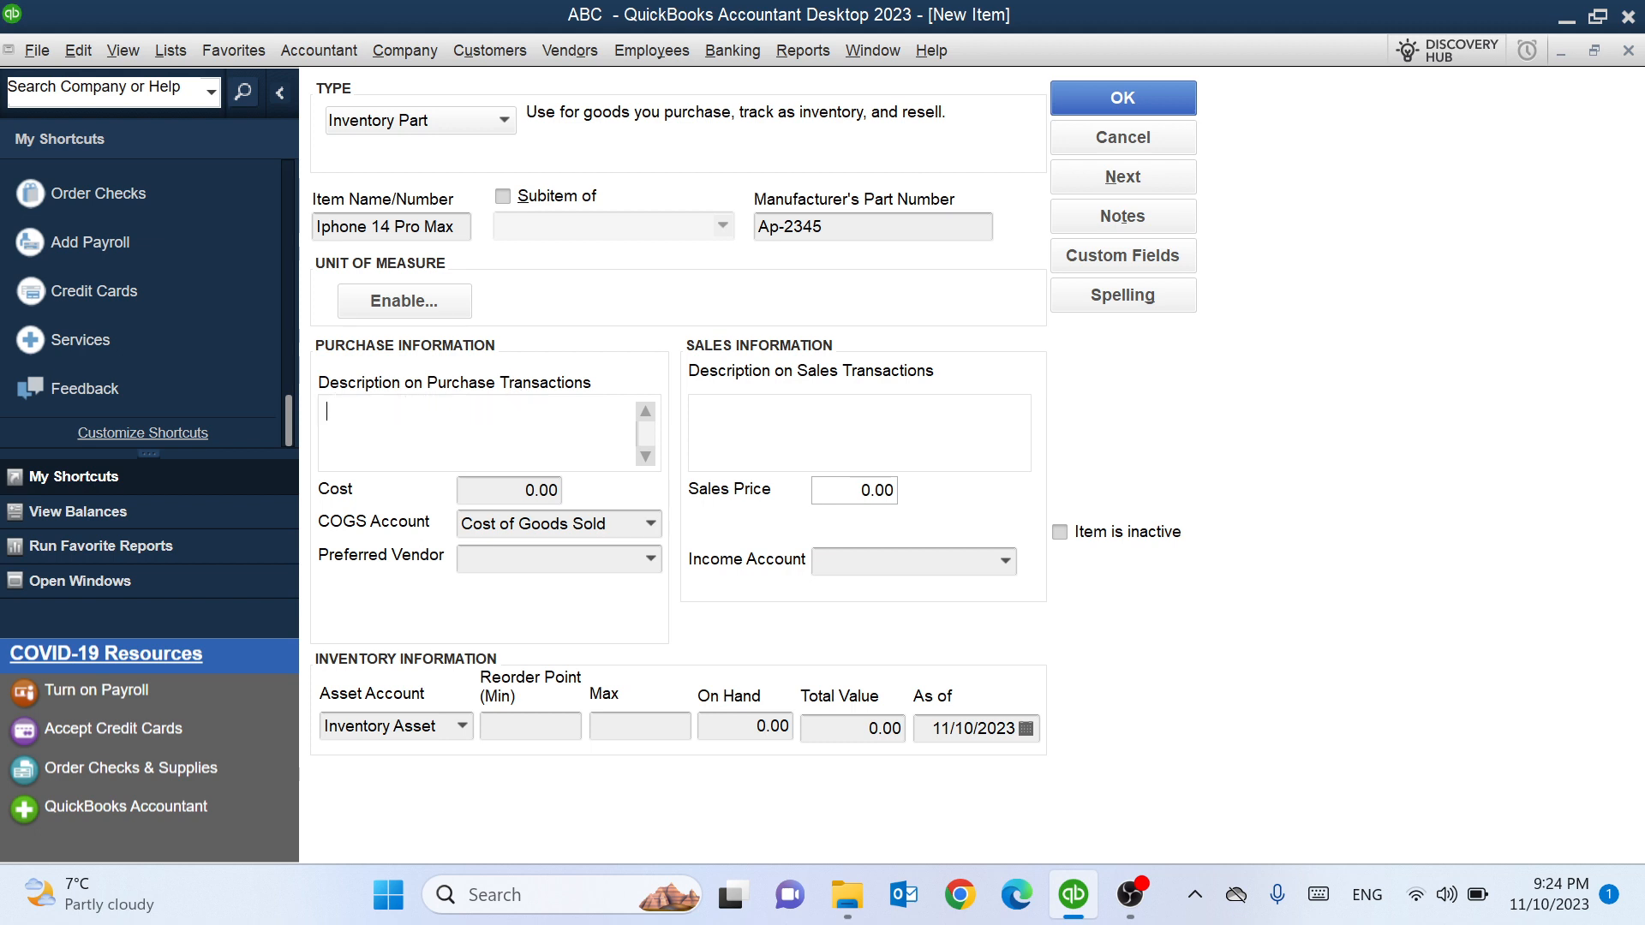
{"action": "left_click_drag", "start_coordinate": [458, 227], "coordinate": [316, 227]}
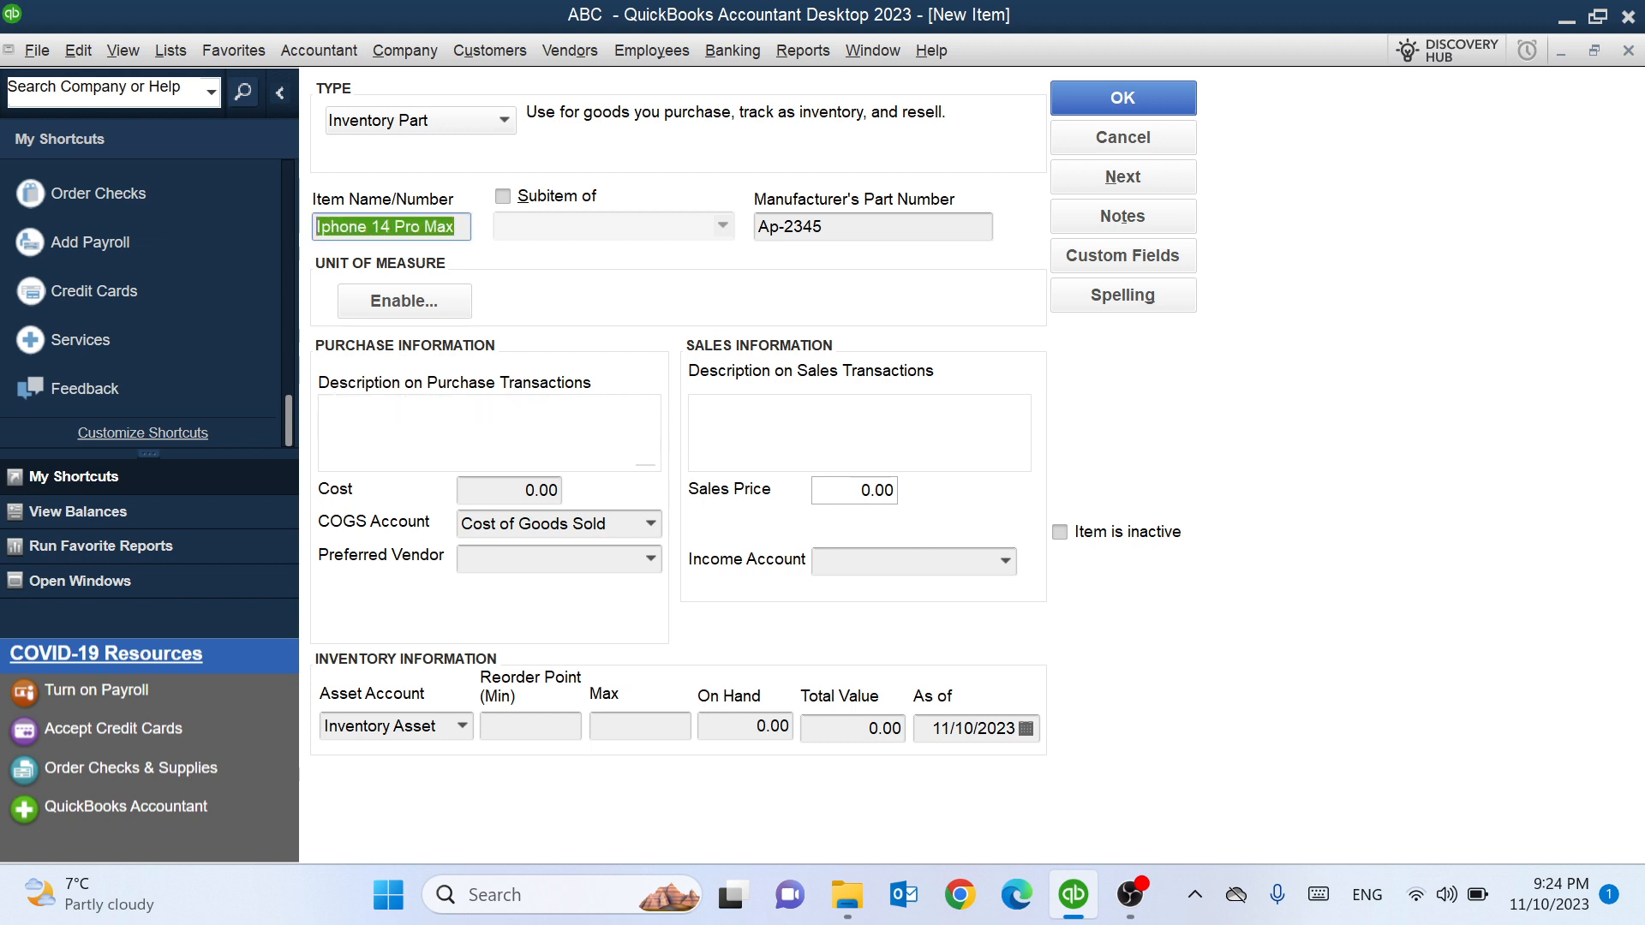
{"action": "left_click", "coordinate": [378, 409]}
{"action": "type", "text": "Iphone 14 Pro Max"}
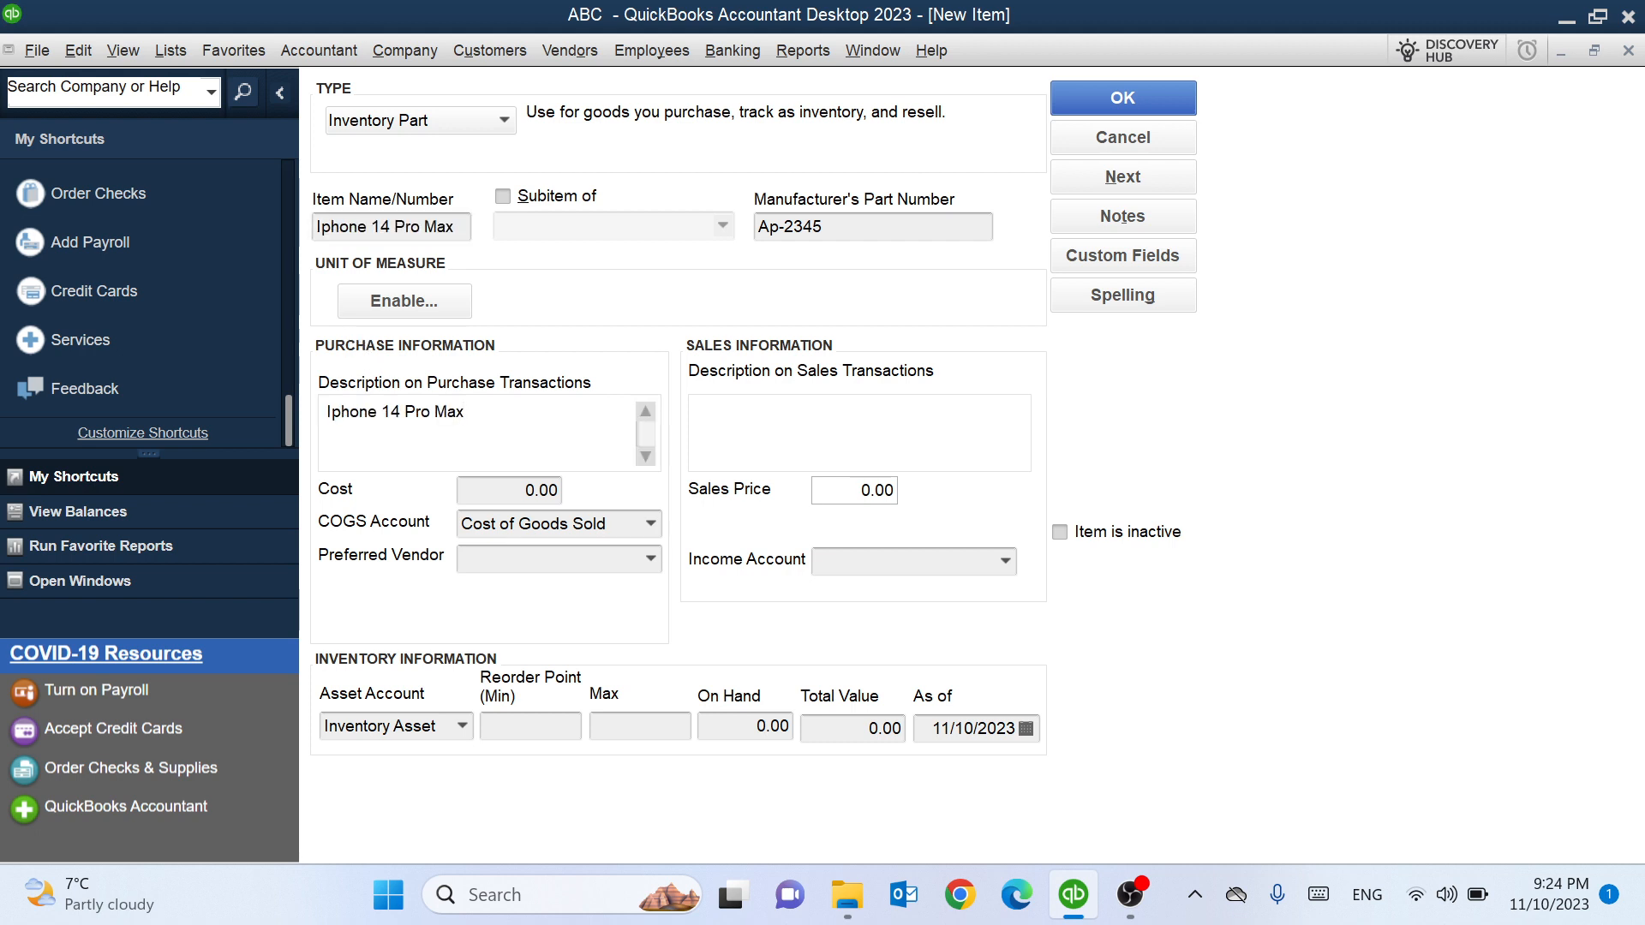
{"action": "type", "text": "-"}
{"action": "left_click_drag", "start_coordinate": [861, 227], "coordinate": [757, 227]}
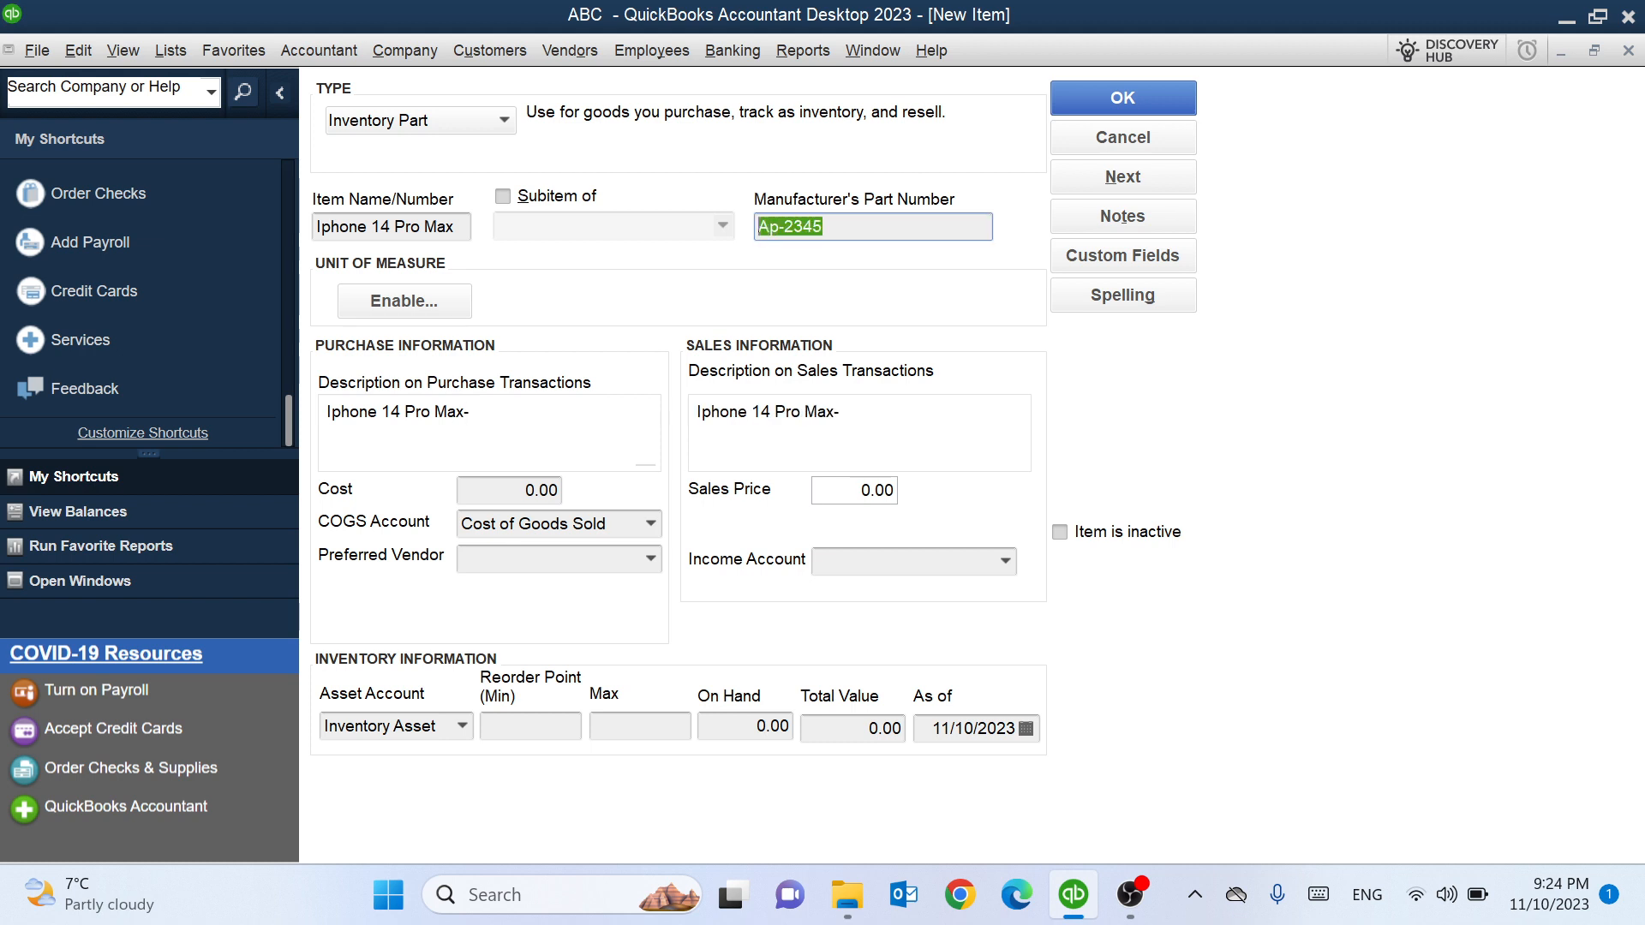
{"action": "left_click", "coordinate": [472, 412]}
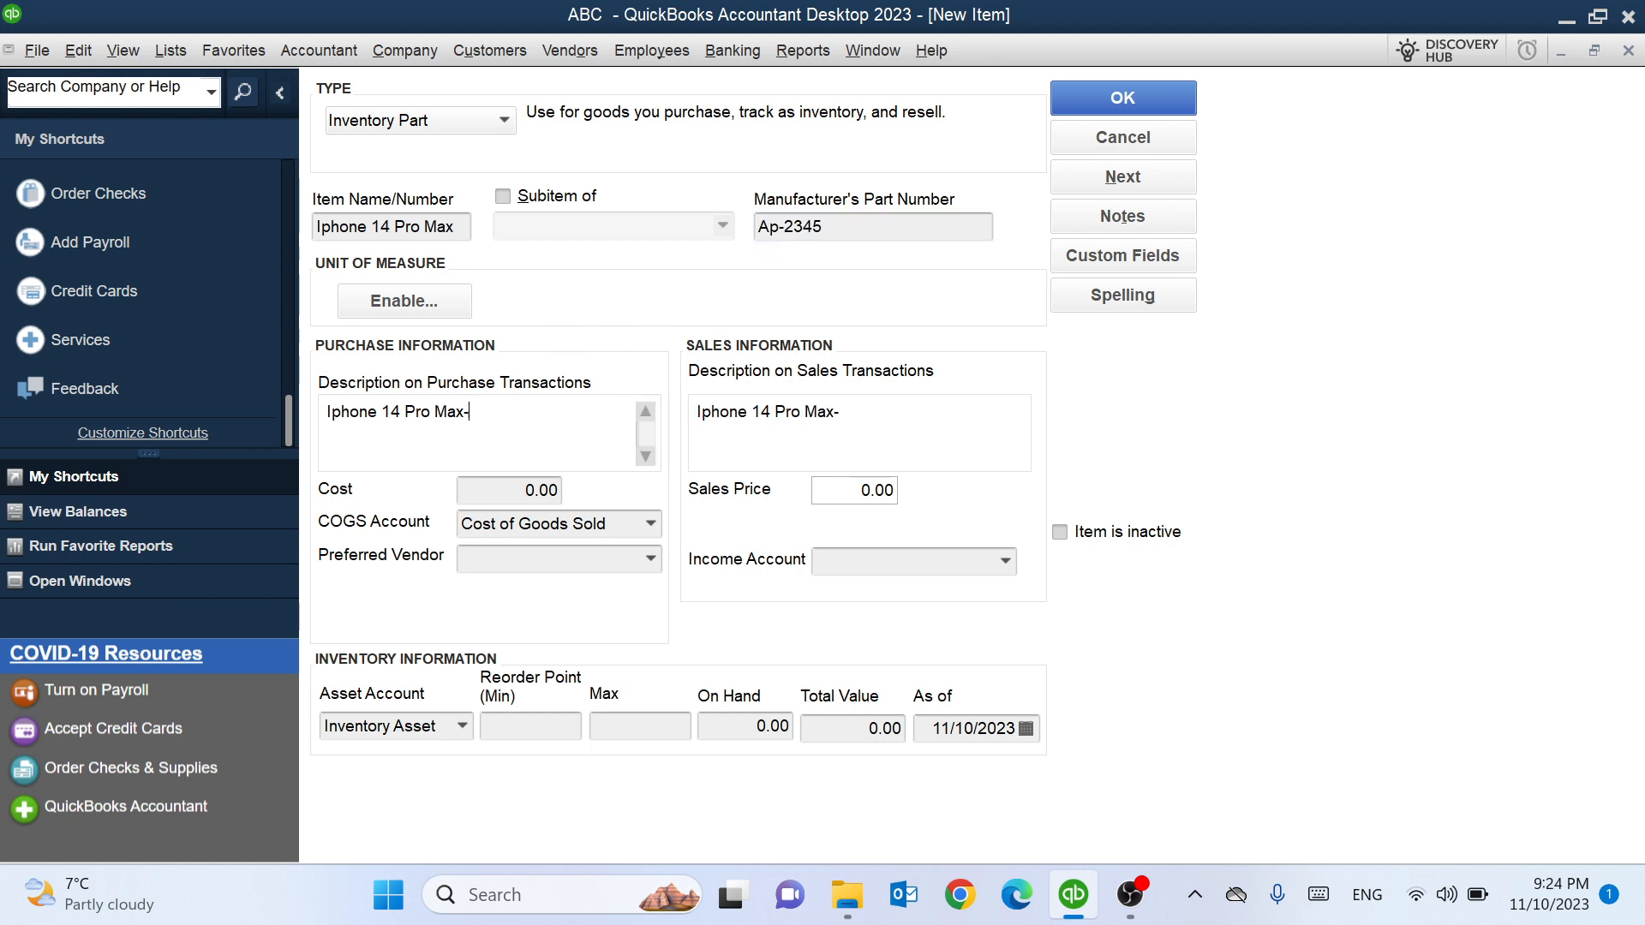
{"action": "type", "text": "Ap-2345"}
{"action": "left_click", "coordinate": [839, 411]}
{"action": "type", "text": "Ap-2345"}
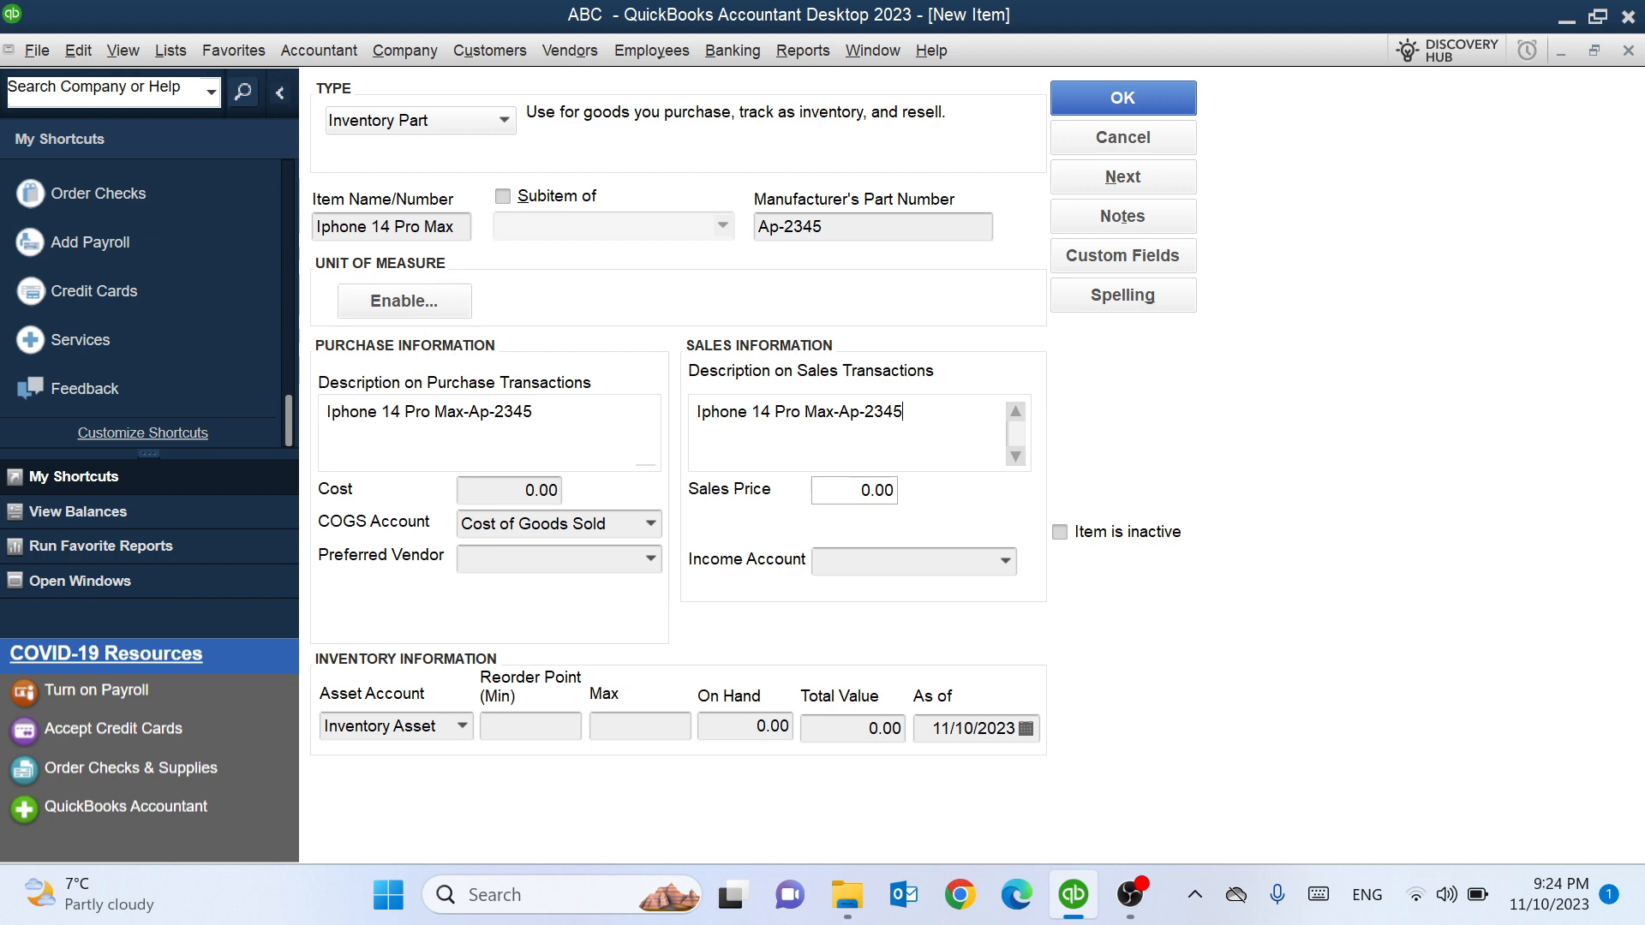
Step: Fill in the purchase information with cost 800, COGS account Cost of Goods Sold and the existing vendor as preferred vendor
{"action": "left_click", "coordinate": [536, 491]}
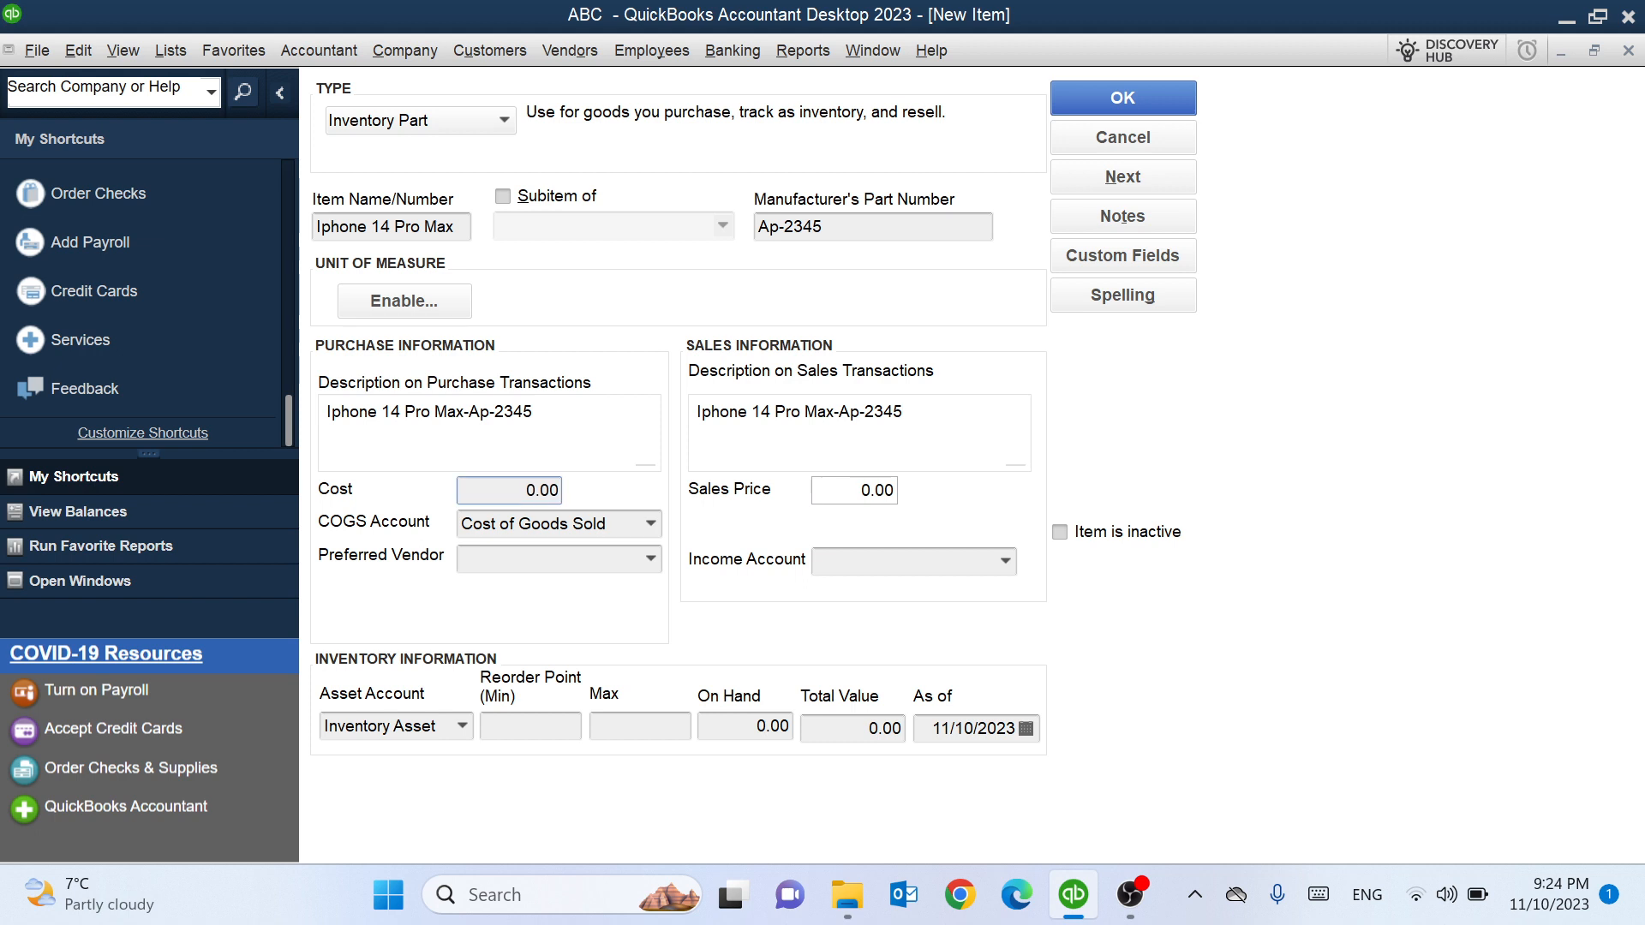
{"action": "key", "text": "BackSpace"}
{"action": "type", "text": "800"}
{"action": "left_click", "coordinate": [652, 525]}
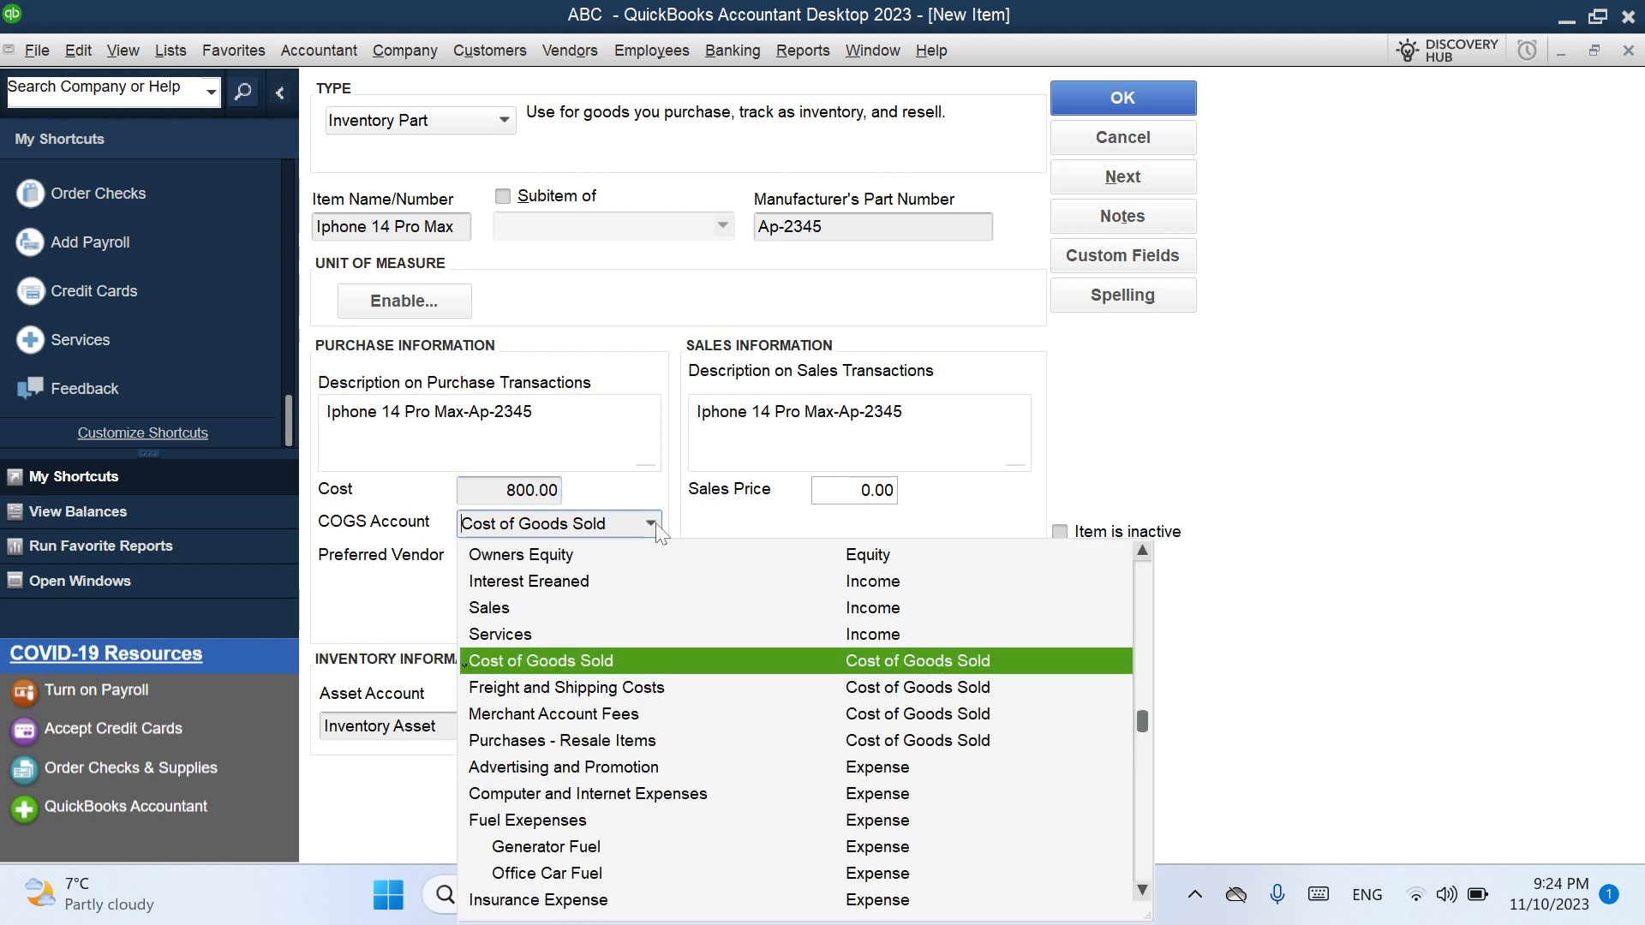
{"action": "left_click", "coordinate": [519, 664]}
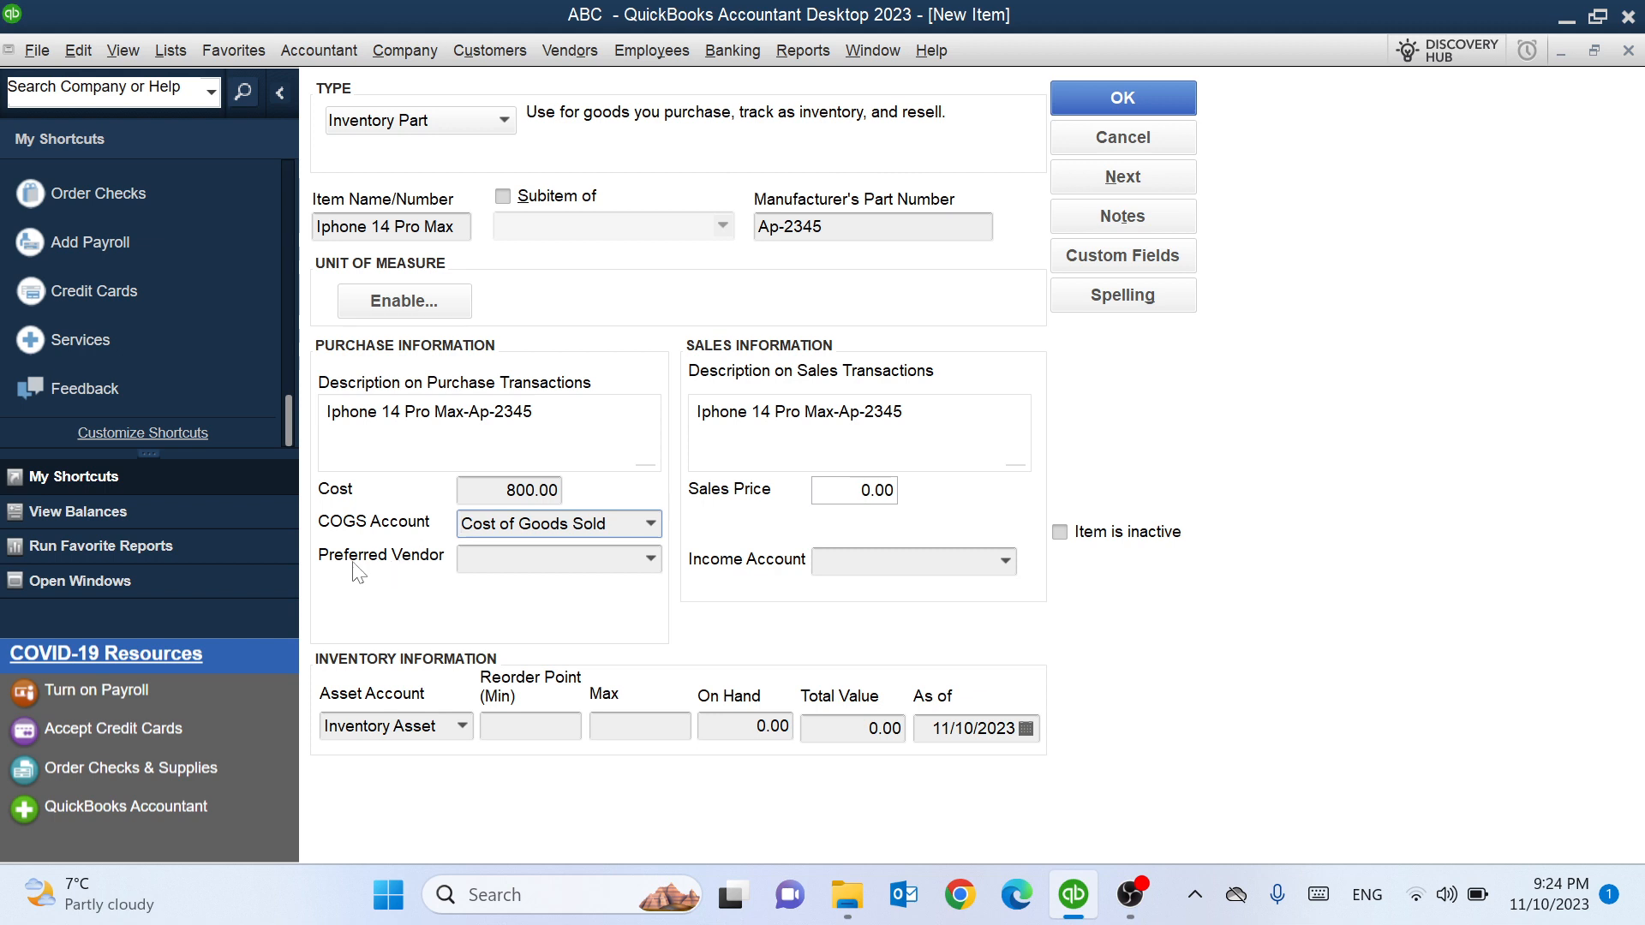
{"action": "left_click", "coordinate": [653, 559]}
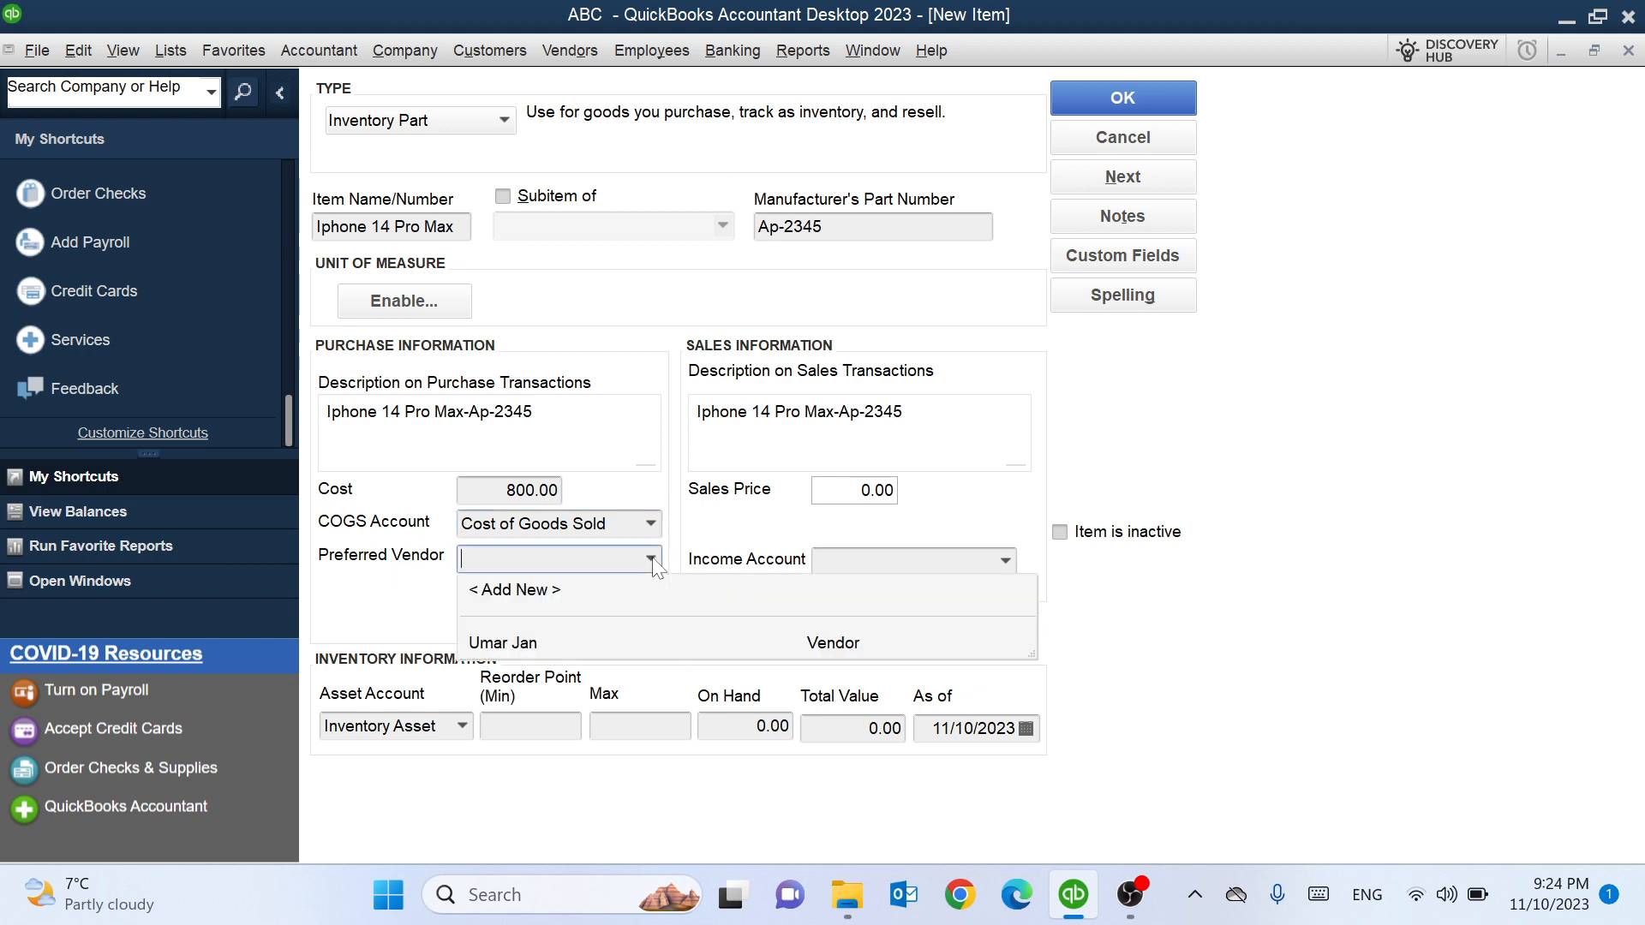
{"action": "left_click", "coordinate": [522, 644]}
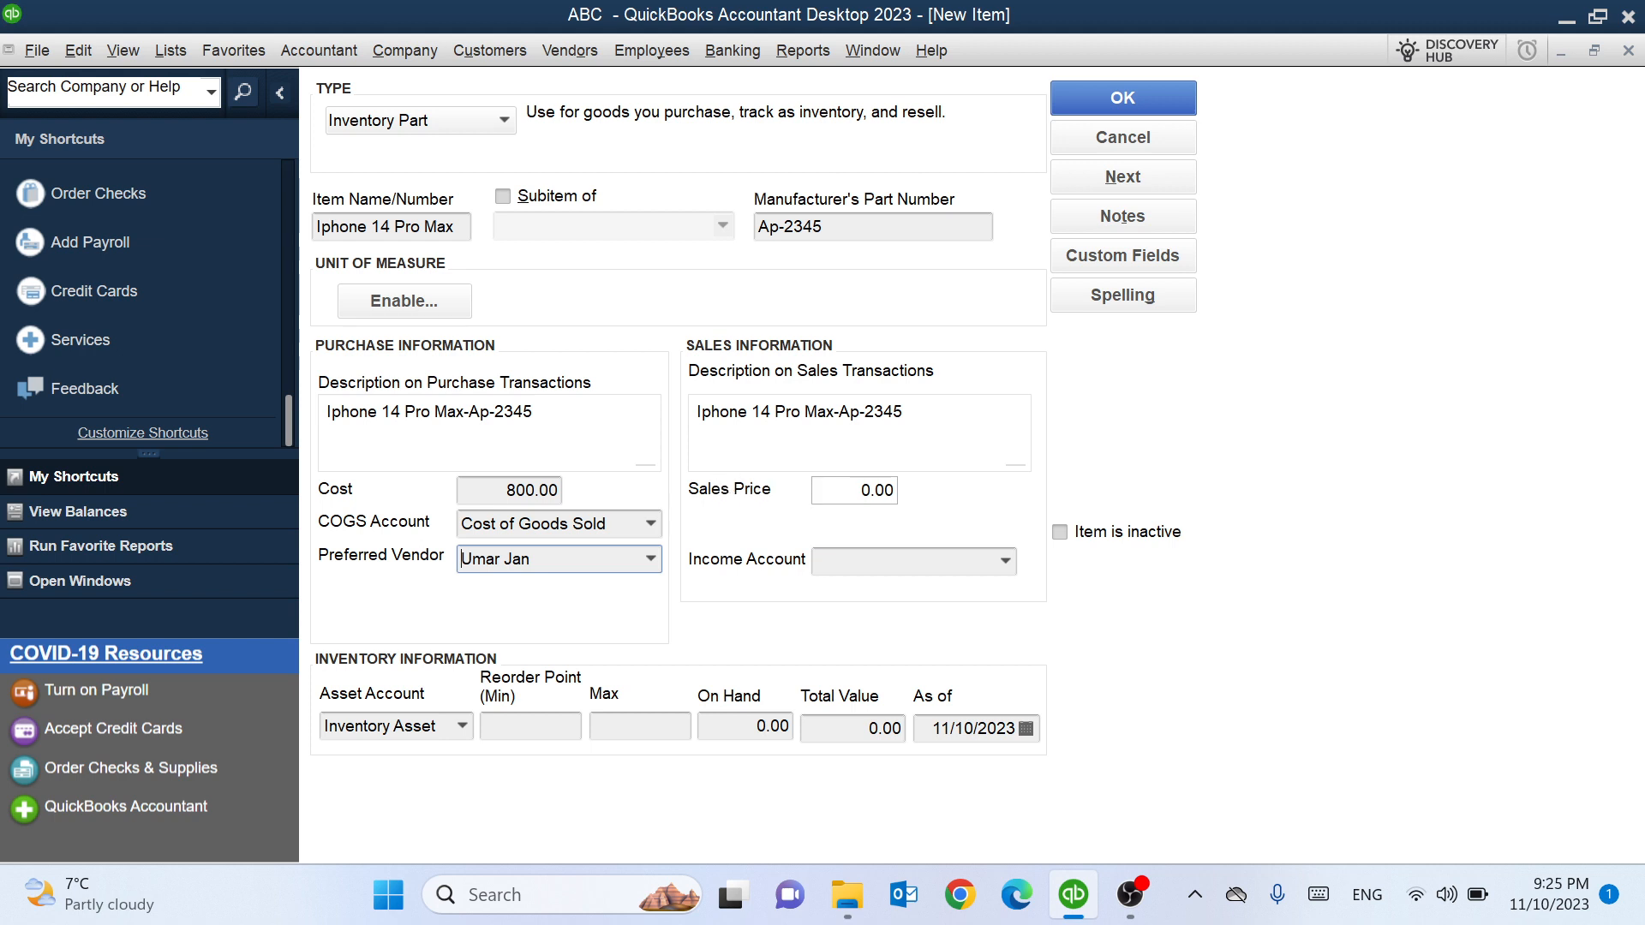
Step: Set the item's sales price to 900 and its income account to Sales
{"action": "left_click", "coordinate": [872, 491]}
{"action": "type", "text": "90"}
{"action": "left_click", "coordinate": [1006, 562]}
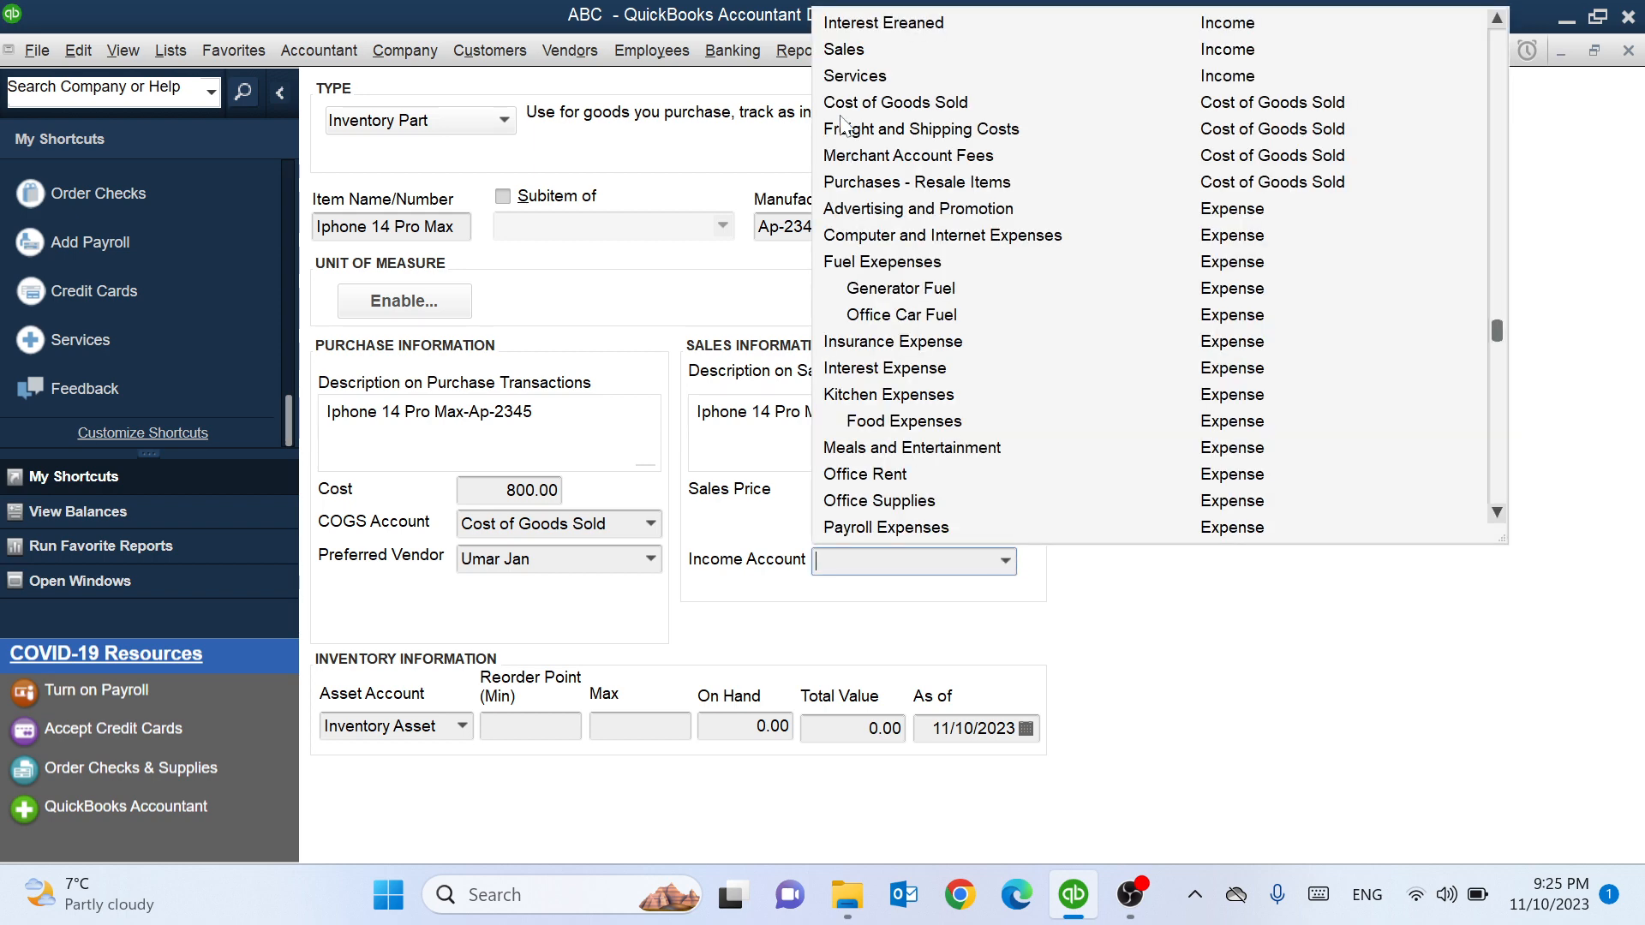
{"action": "left_click", "coordinate": [861, 49]}
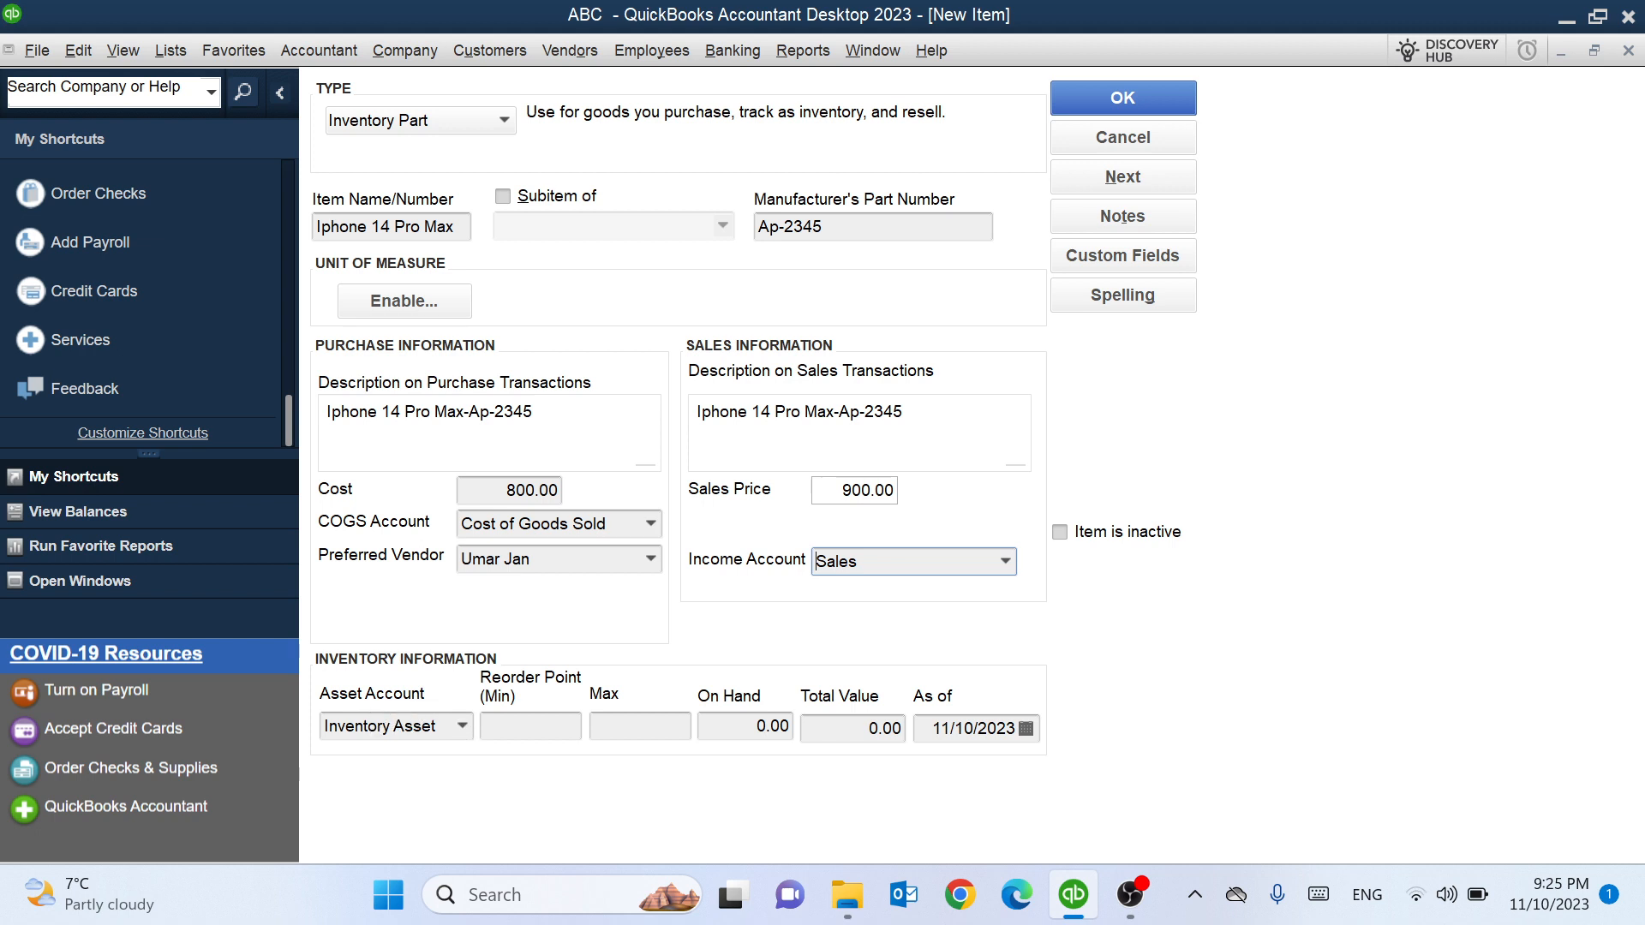
Step: Enter reorder point 5, maximum 10 and 50 on hand, and save the item without correcting the spelling
{"action": "left_click", "coordinate": [530, 725]}
{"action": "key", "text": "Tab"}
{"action": "key", "text": "Tab"}
{"action": "key", "text": "Tab"}
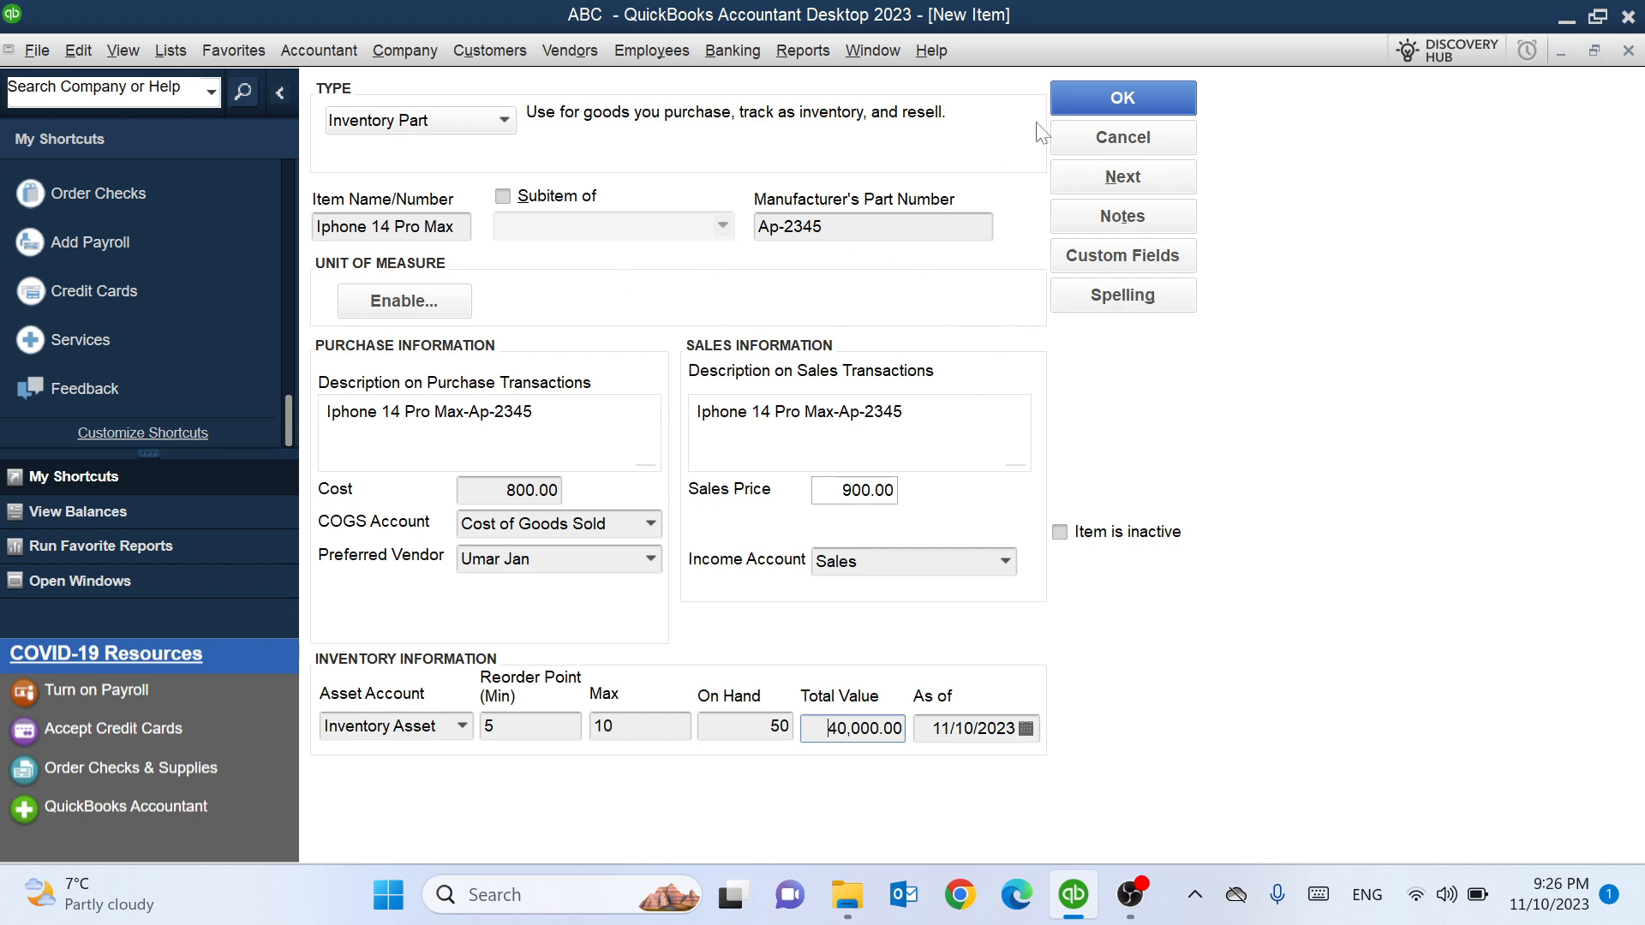
{"action": "left_click", "coordinate": [1094, 97]}
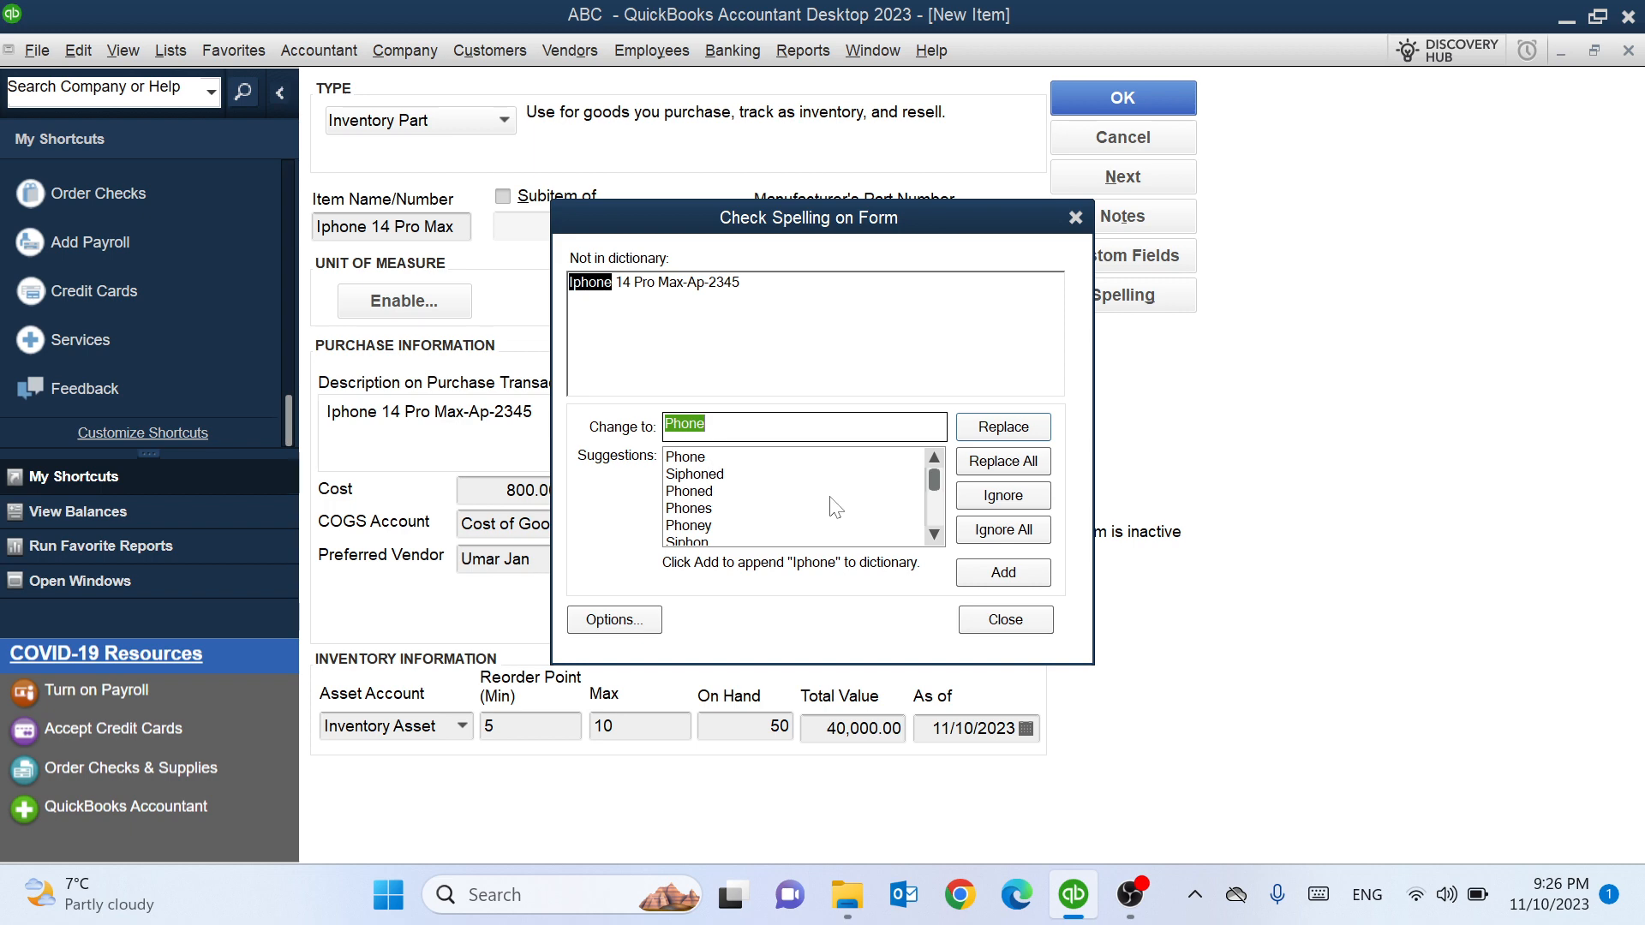
{"action": "left_click", "coordinate": [1005, 619]}
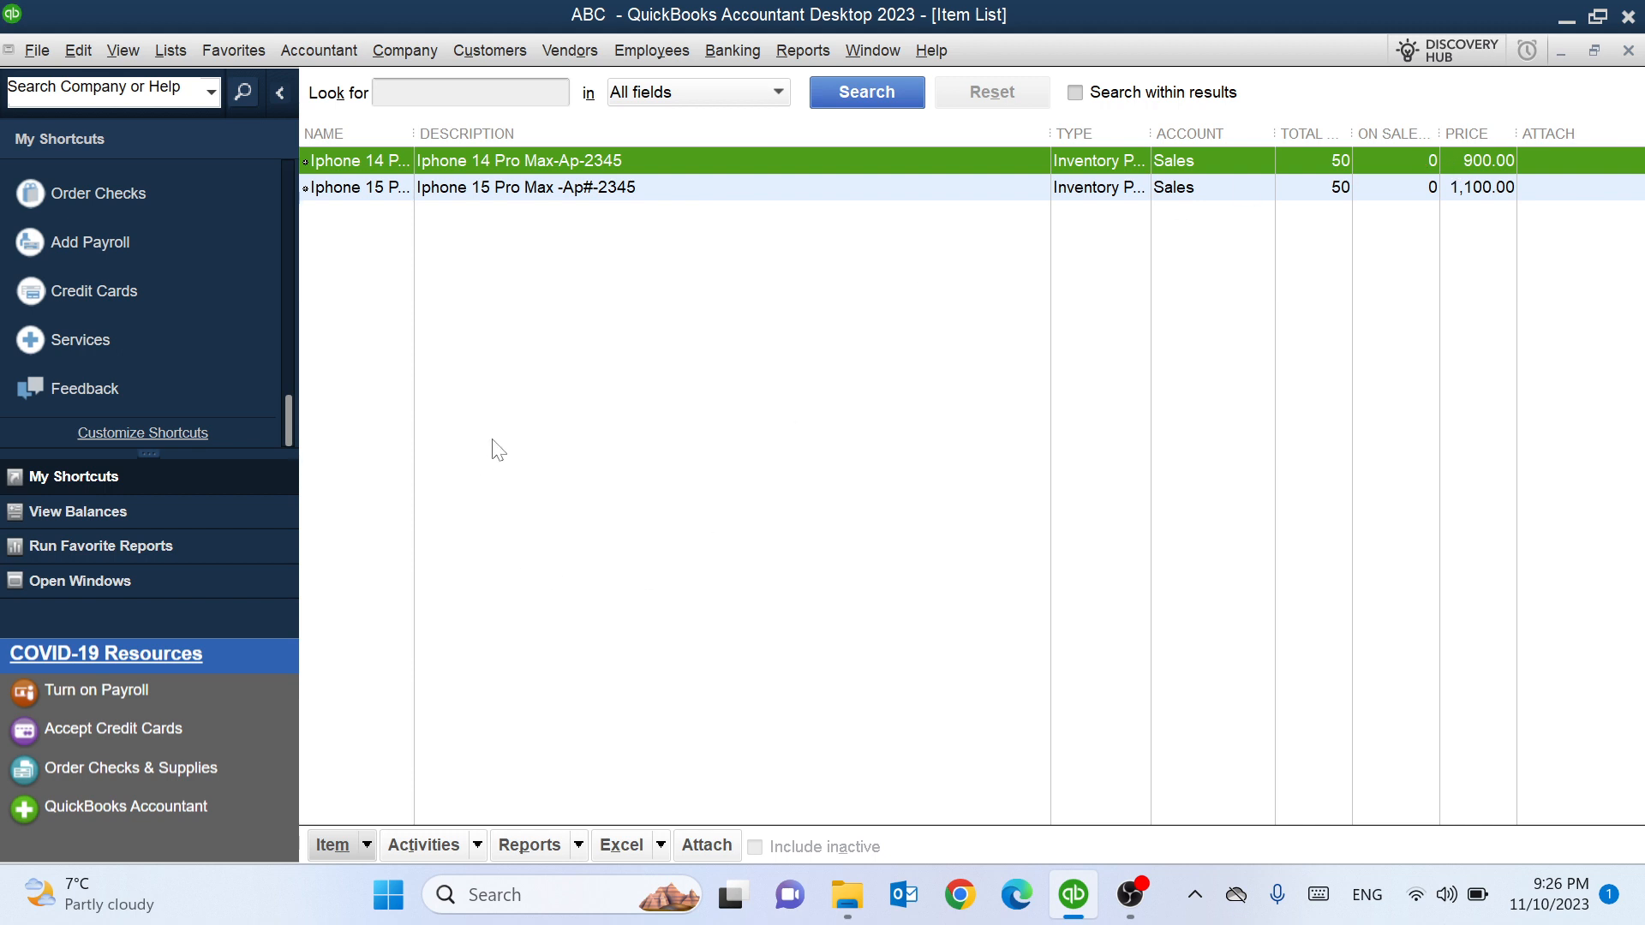
Step: Edit the Iphone 14 Pro Max item, rename it Iphone 13 Pro Max, and save it without correcting the spelling
{"action": "right_click", "coordinate": [382, 175]}
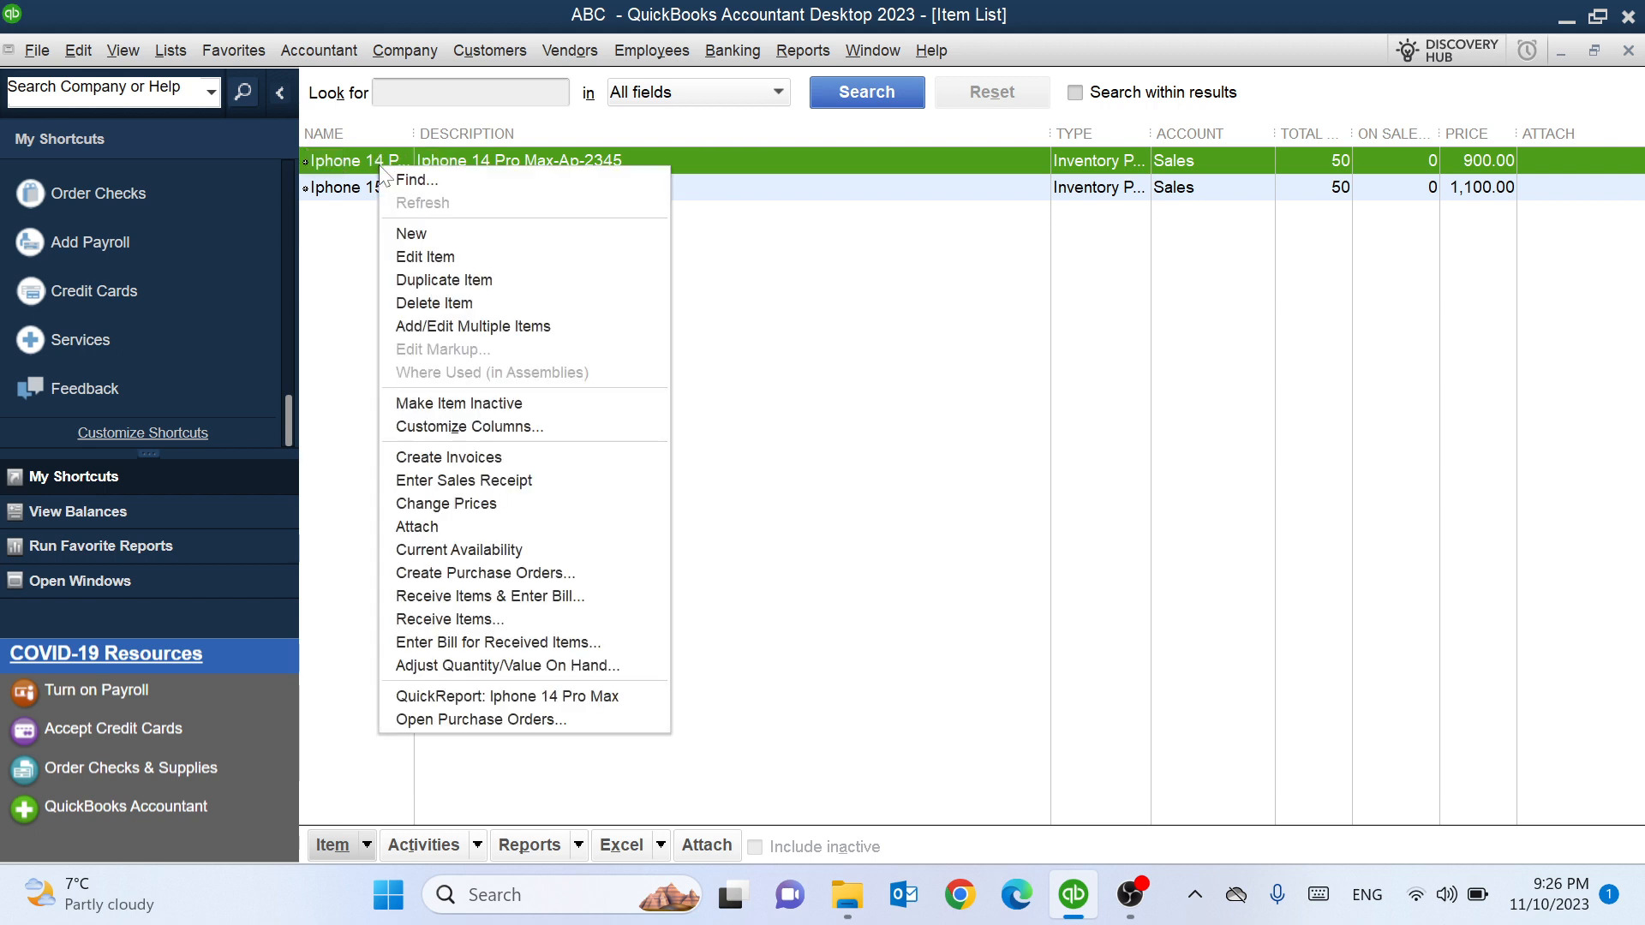
{"action": "left_click", "coordinate": [437, 257]}
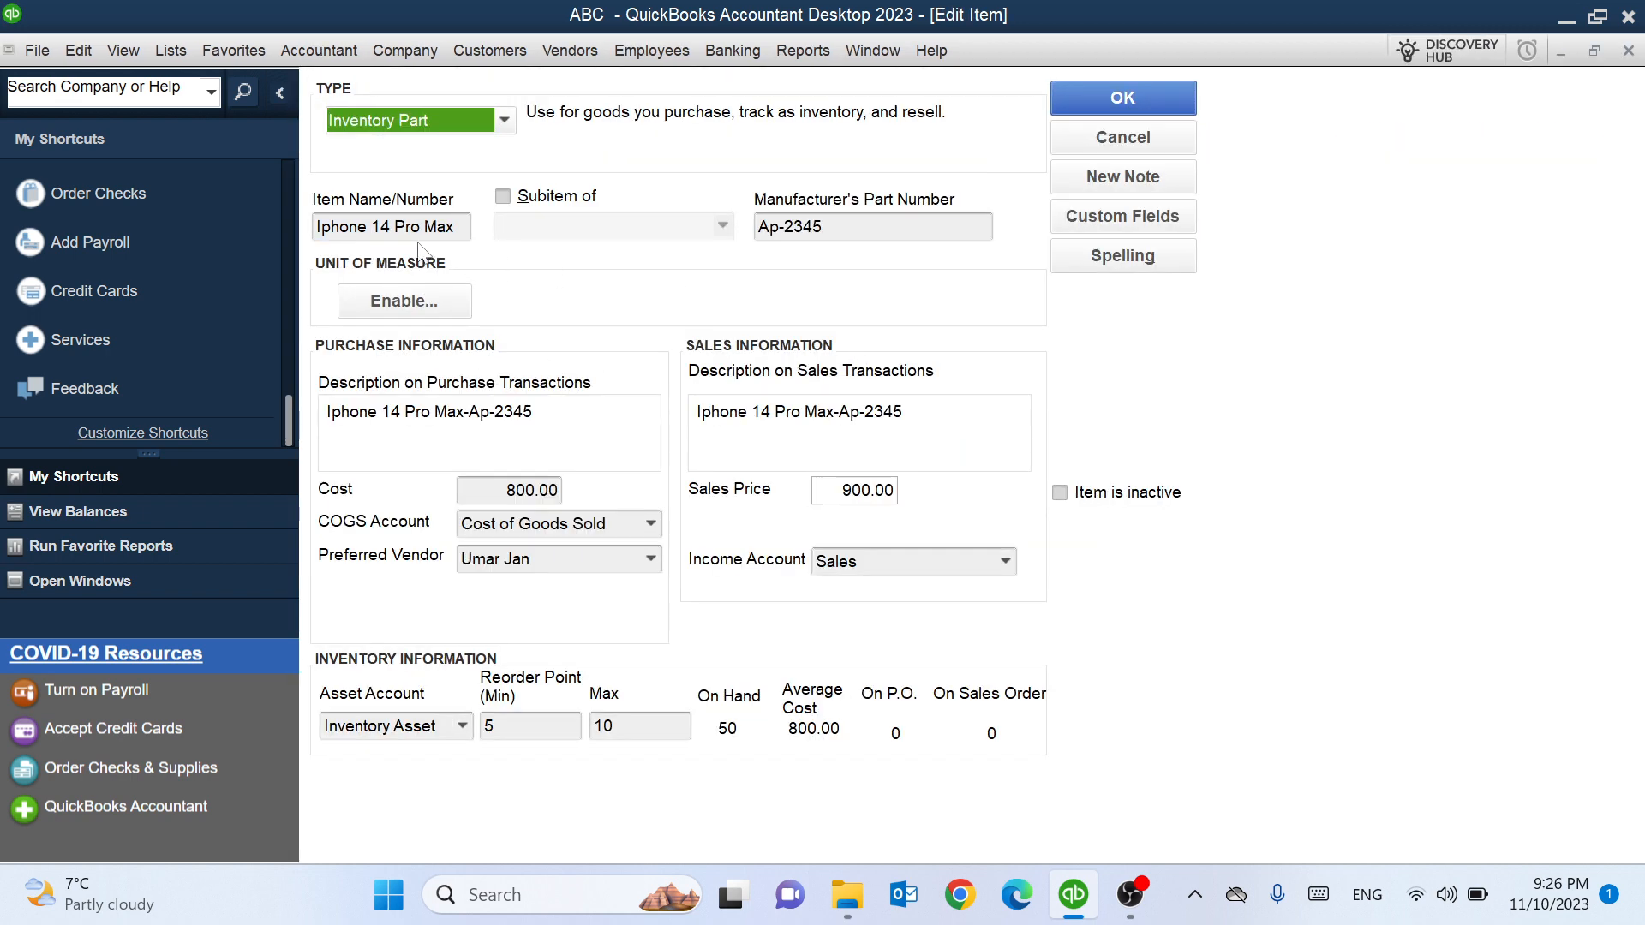
{"action": "left_click", "coordinate": [391, 227]}
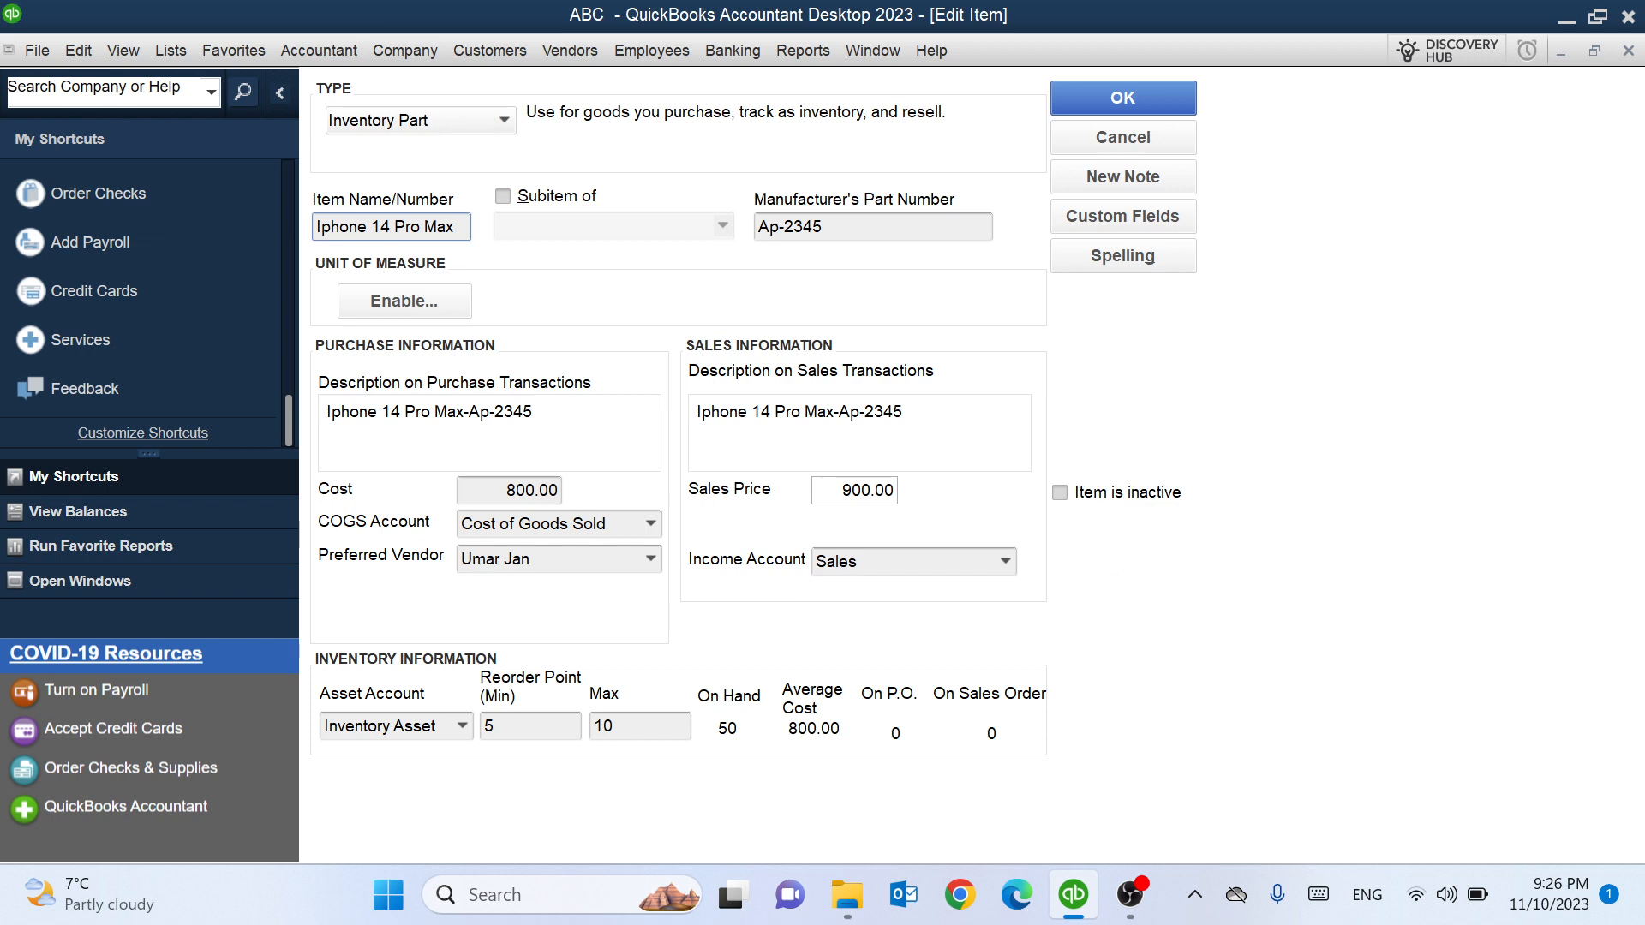
{"action": "key", "text": "BackSpace"}
{"action": "type", "text": "3"}
{"action": "left_click", "coordinate": [1150, 90]}
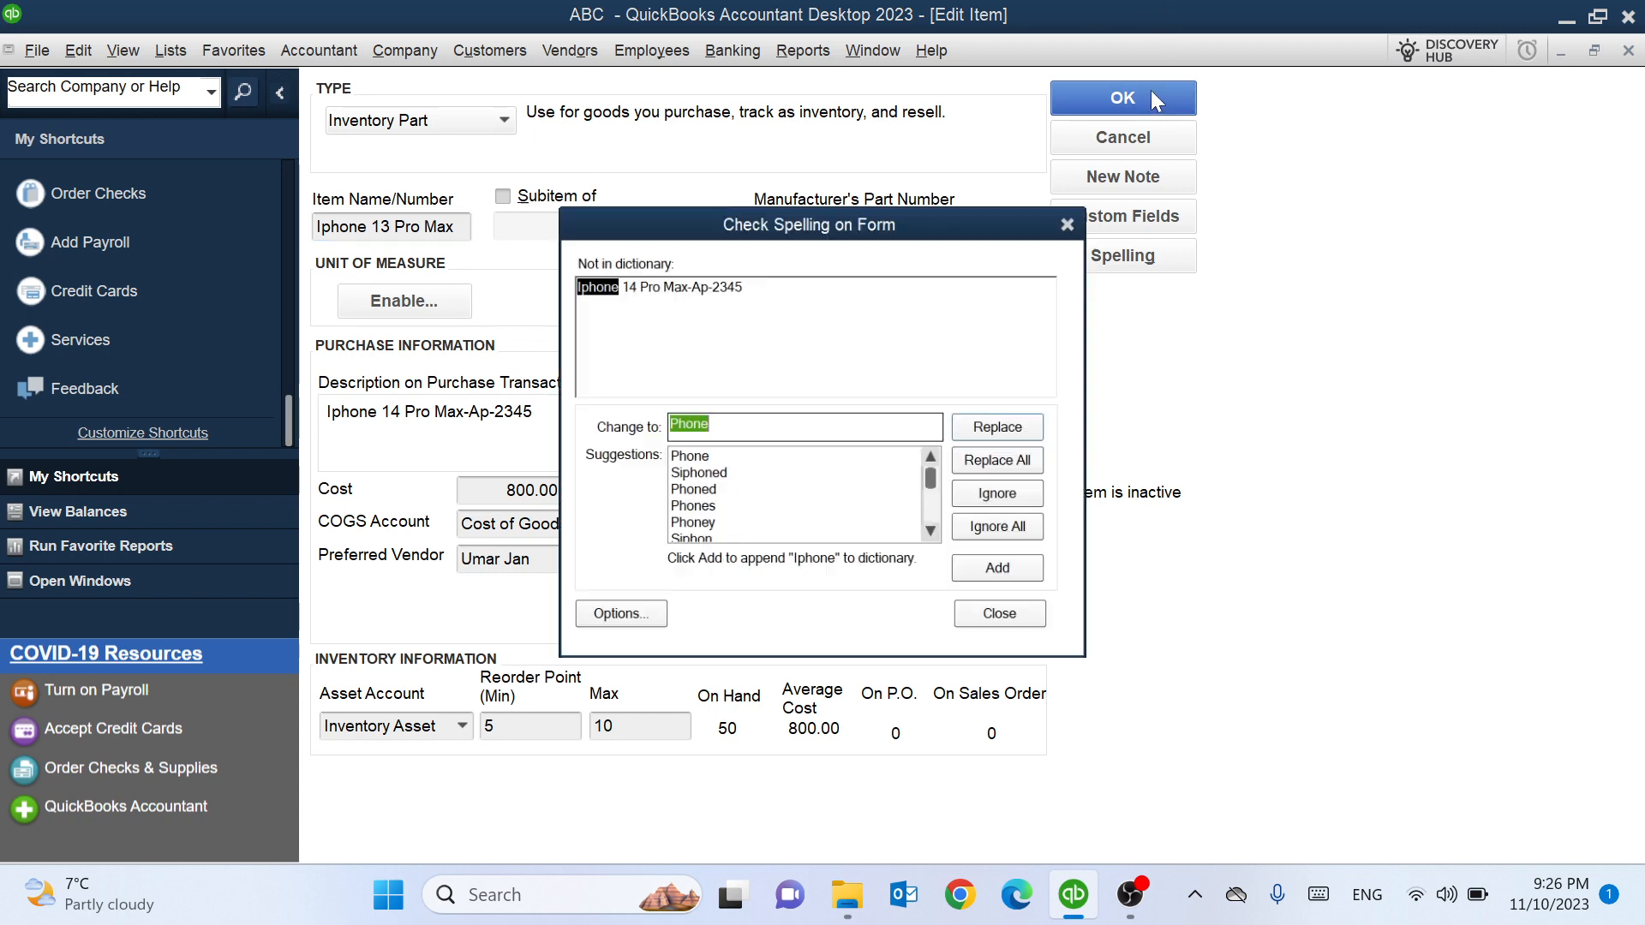
{"action": "left_click", "coordinate": [999, 614]}
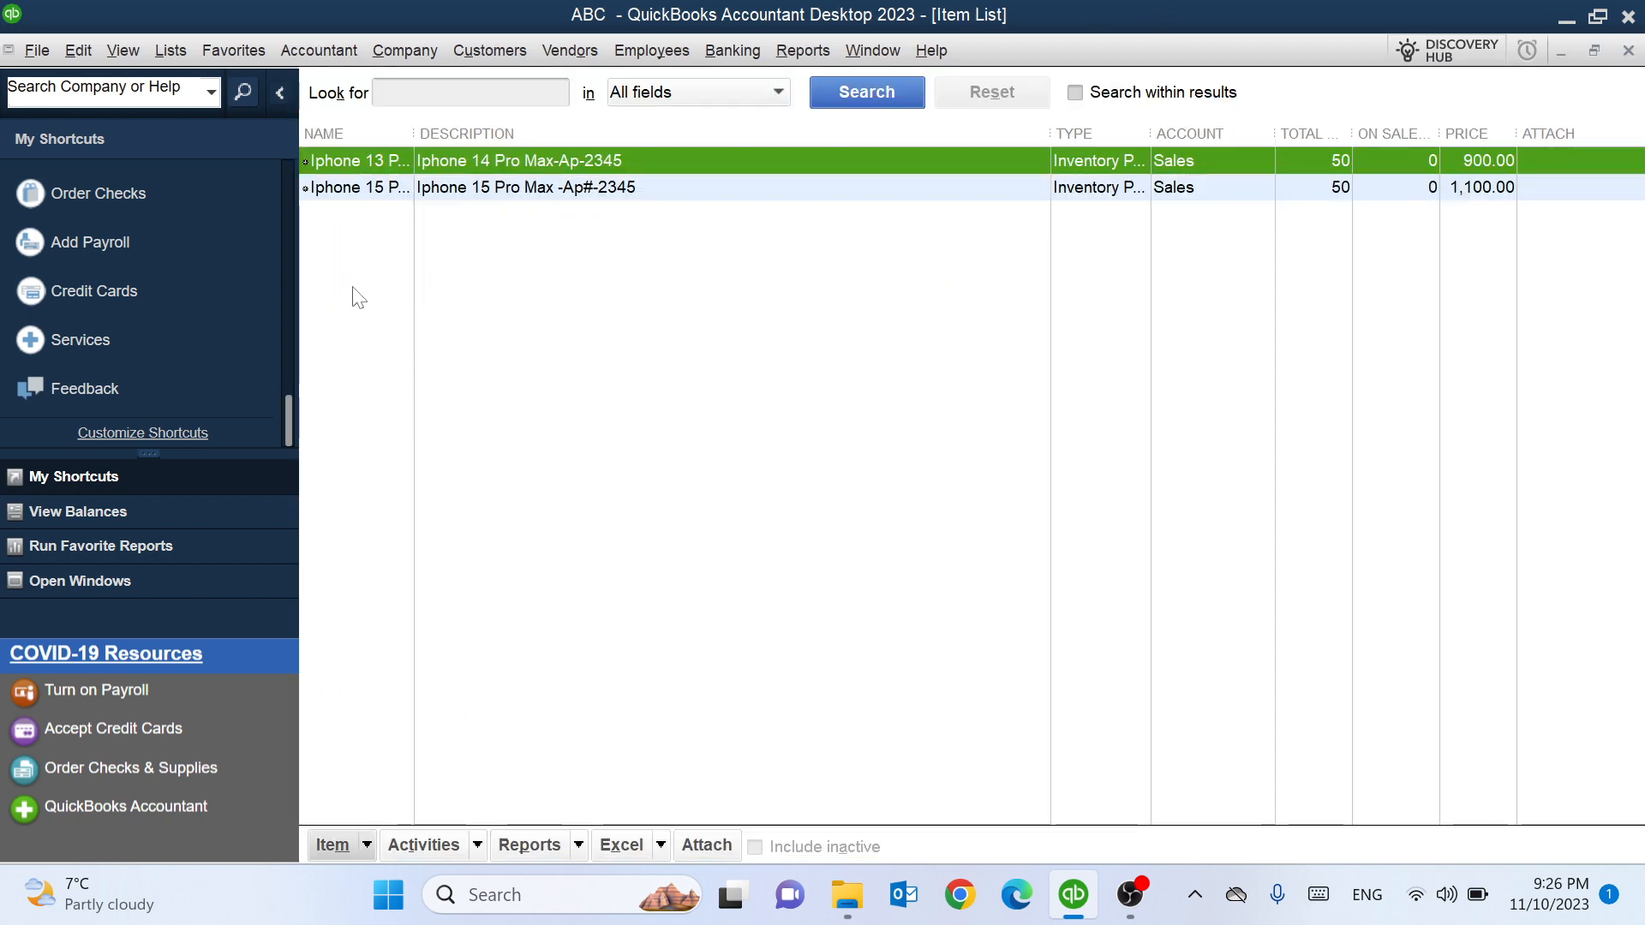
Step: Make the Iphone 15 Pro Max item inactive despite its quantity on hand
{"action": "right_click", "coordinate": [378, 193]}
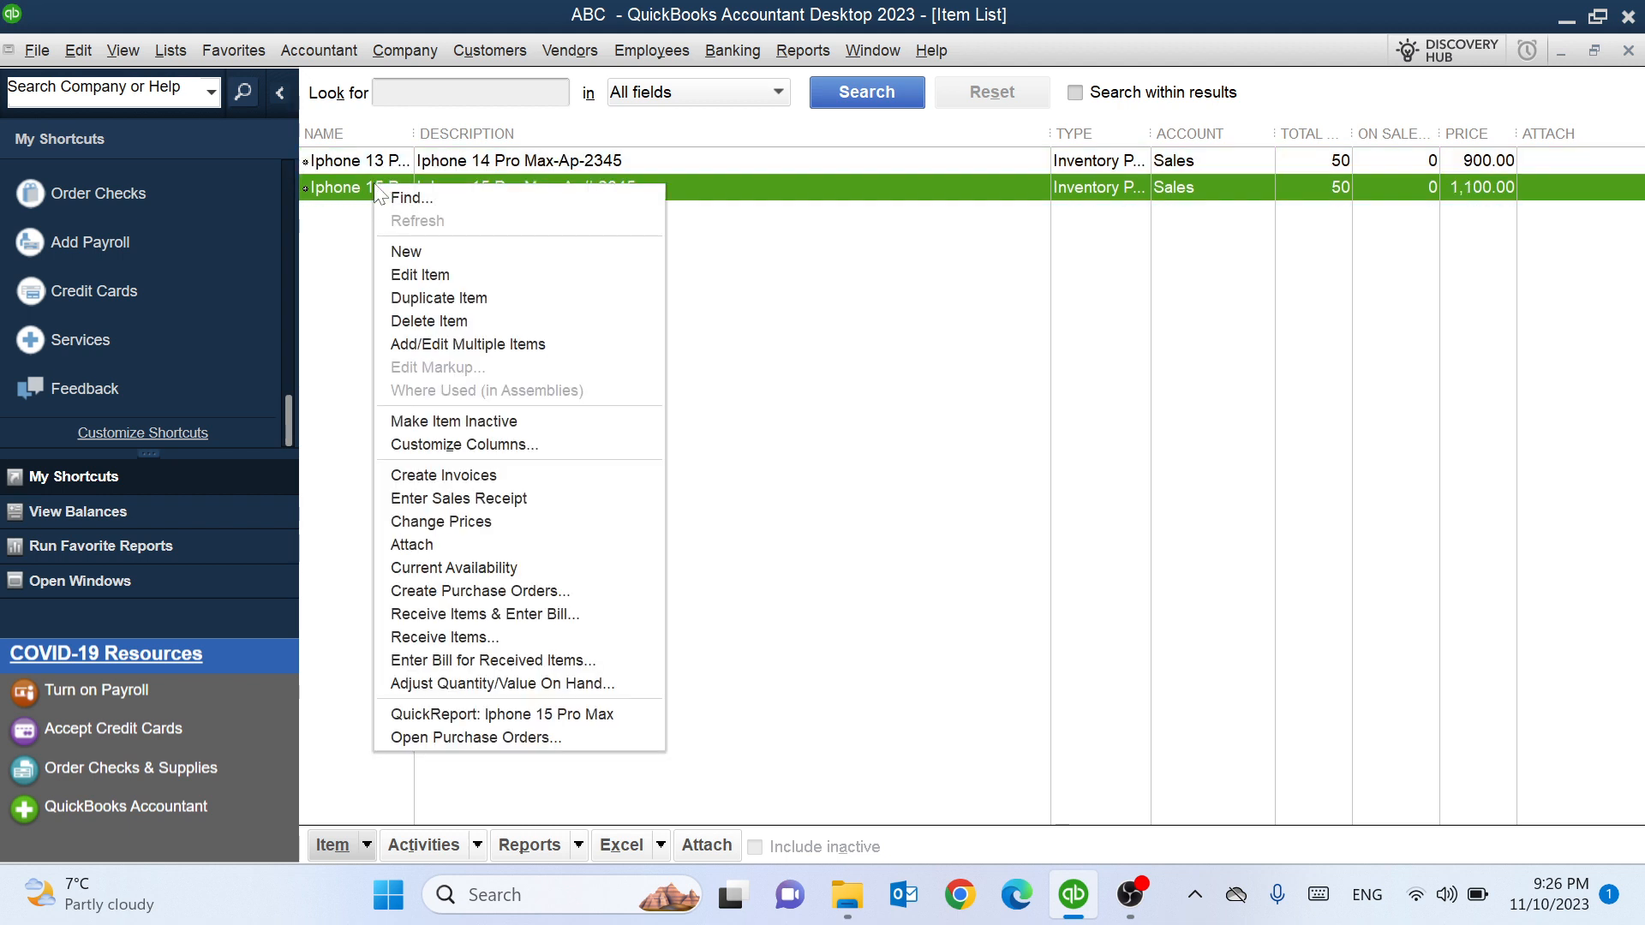
{"action": "left_click", "coordinate": [483, 422]}
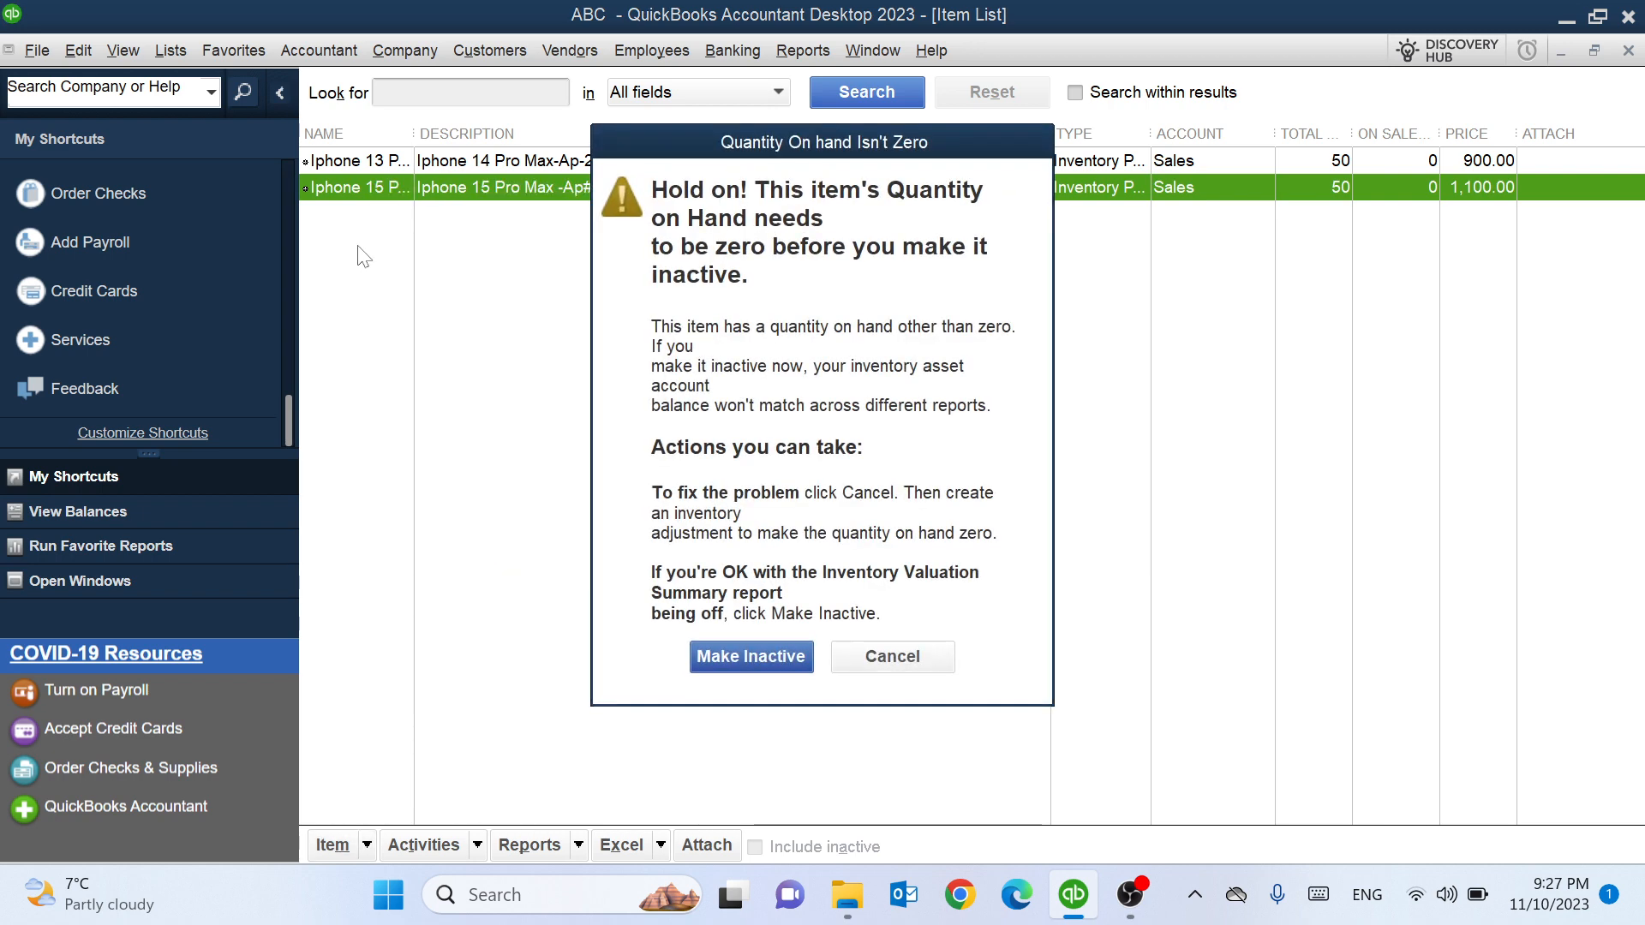
{"action": "left_click", "coordinate": [758, 667]}
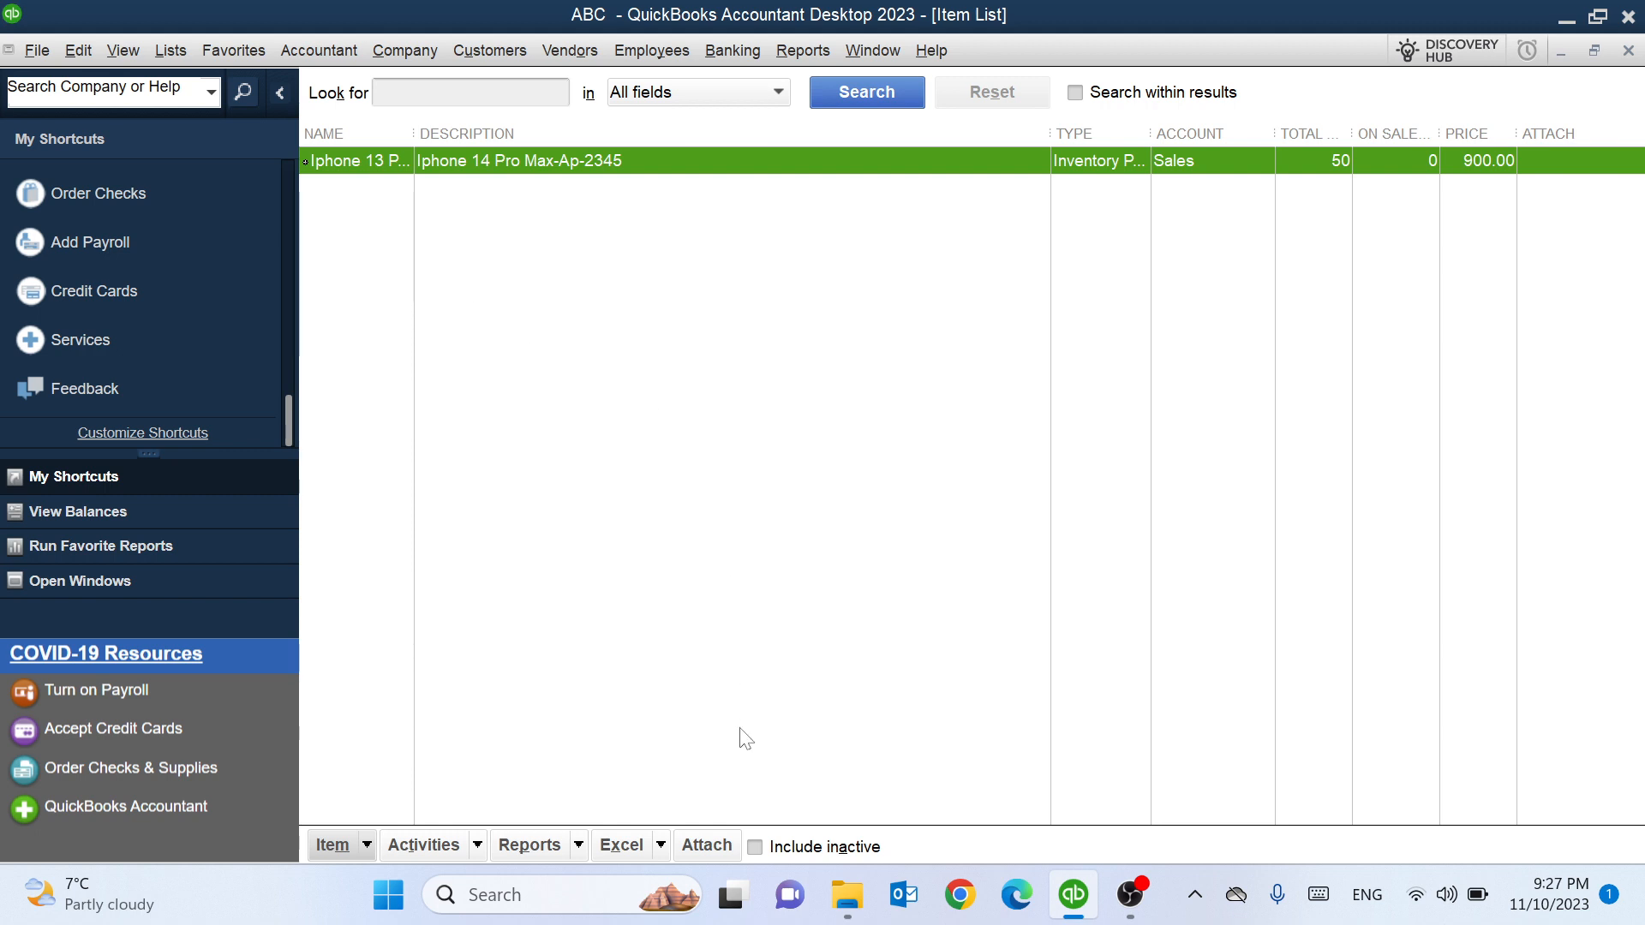
Step: Include inactive items in the item list and make the Iphone 15 Pro Max item active again
{"action": "left_click", "coordinate": [756, 846]}
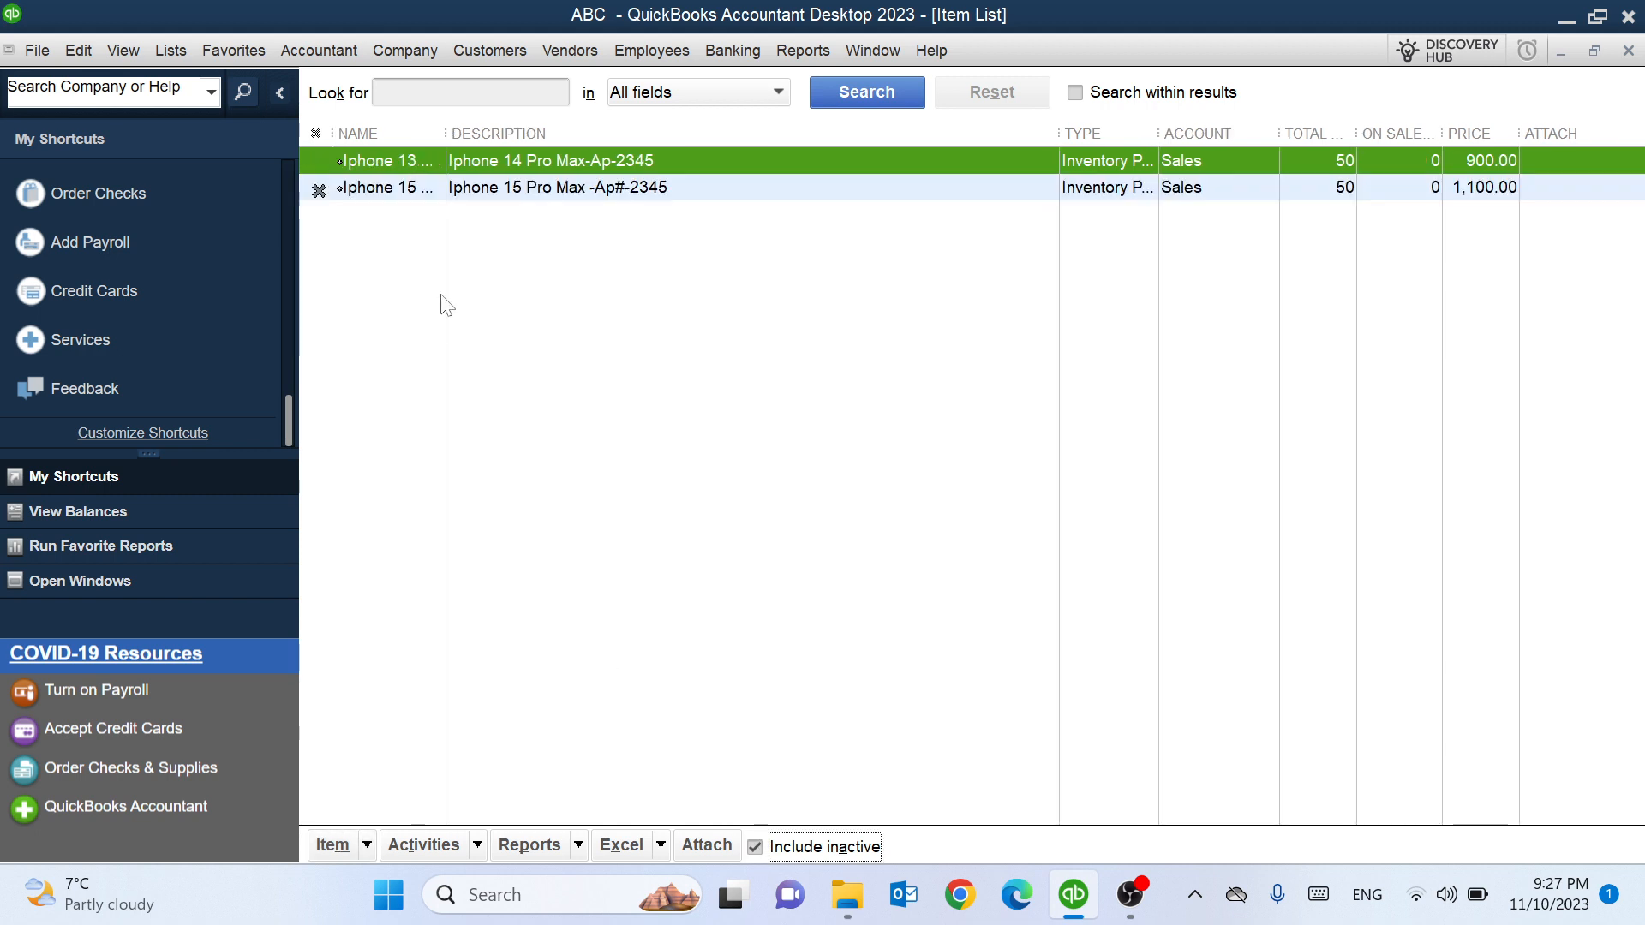
{"action": "right_click", "coordinate": [375, 199]}
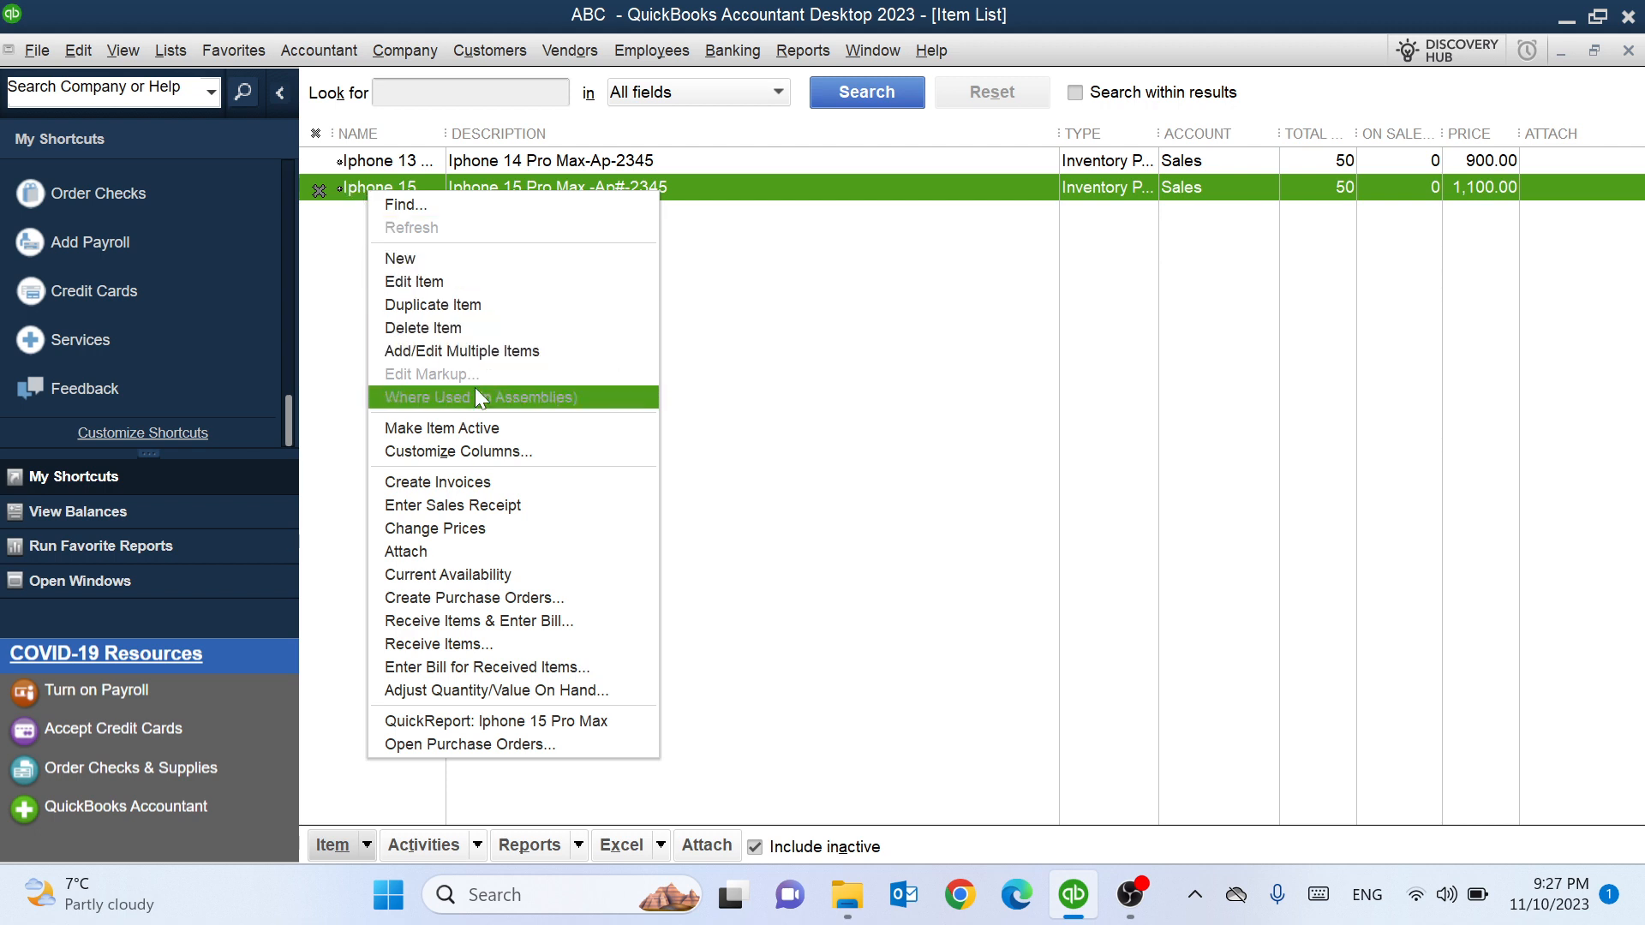
{"action": "right_click", "coordinate": [361, 185]}
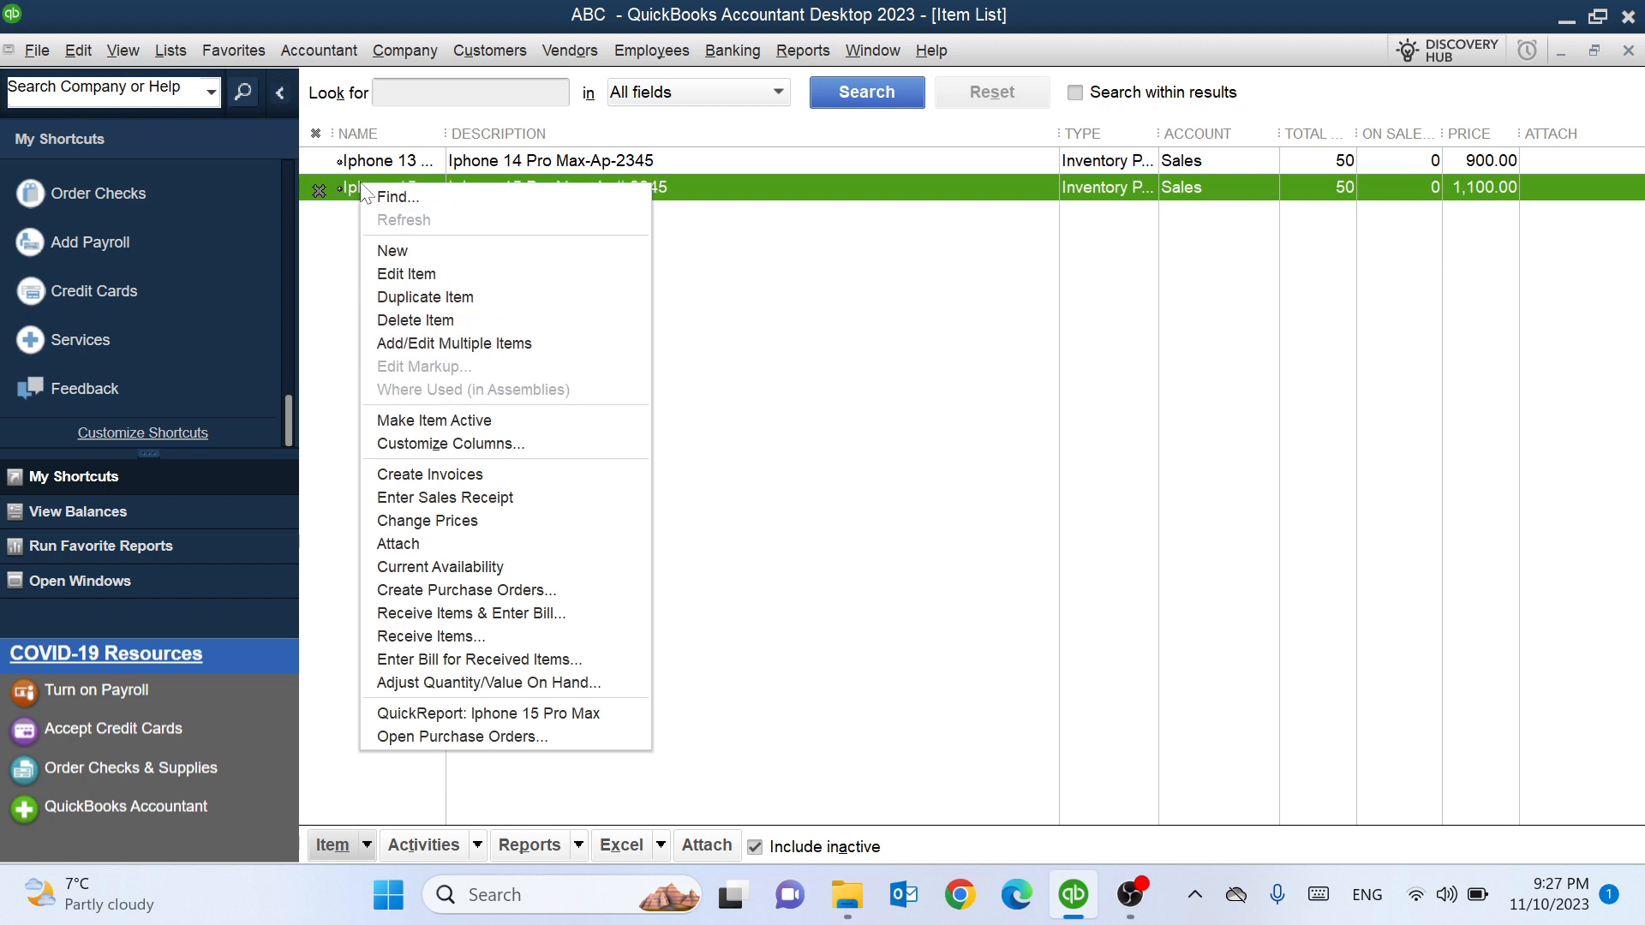
{"action": "left_click", "coordinate": [461, 423]}
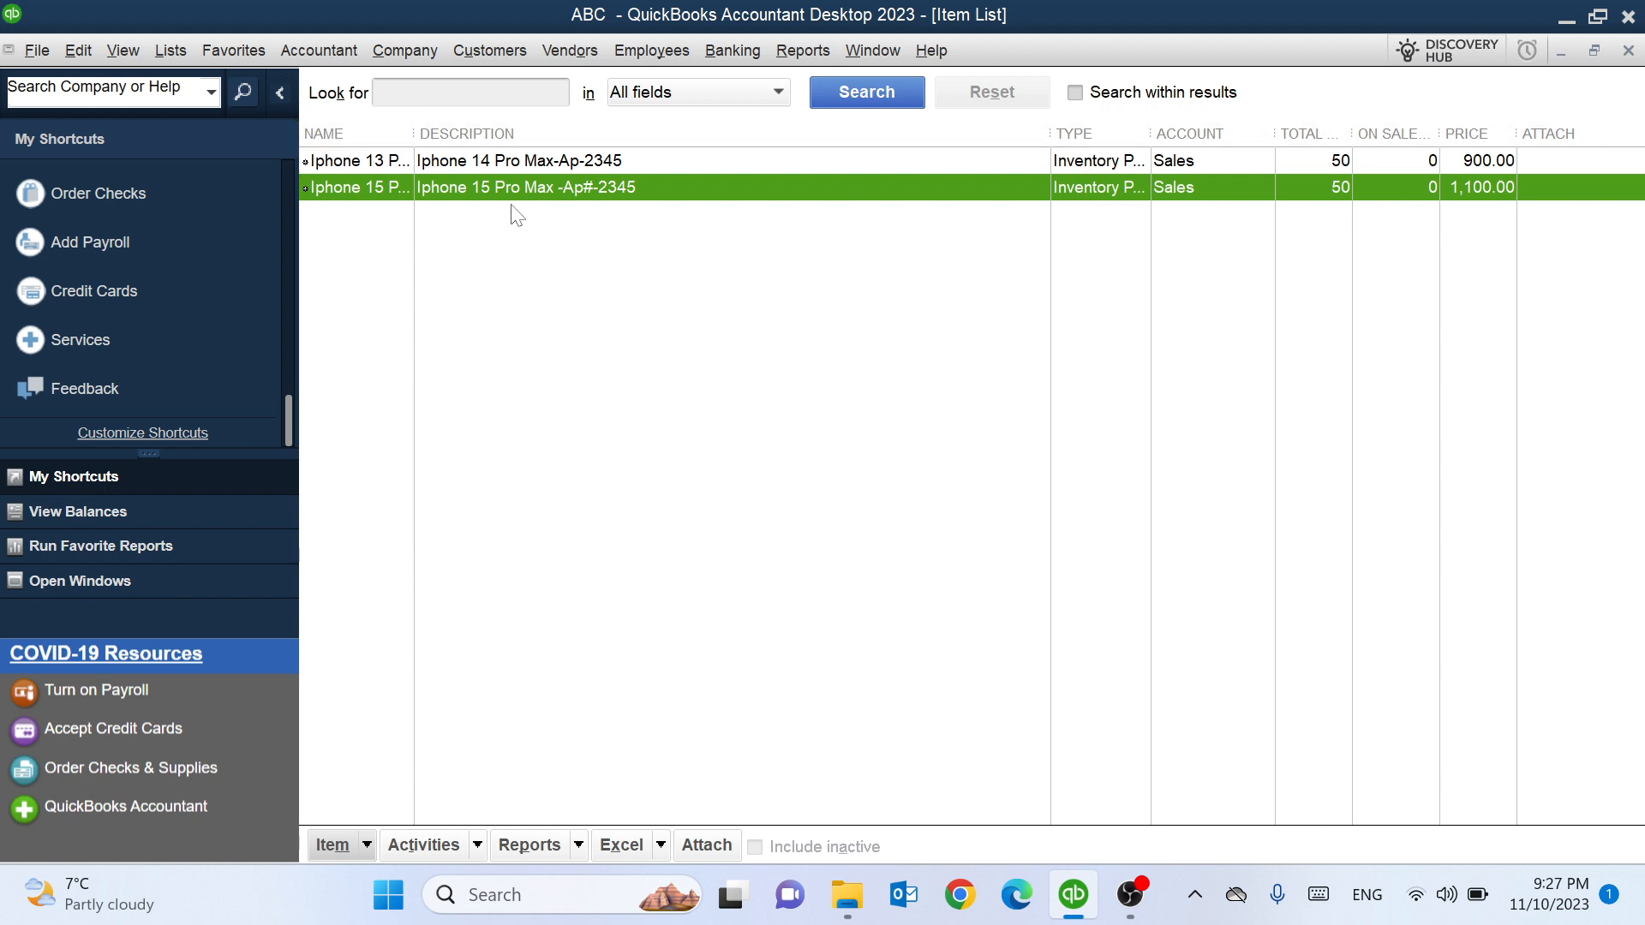
Step: Open the Inventory Asset account's register from the Chart of Accounts
{"action": "left_click", "coordinate": [184, 53]}
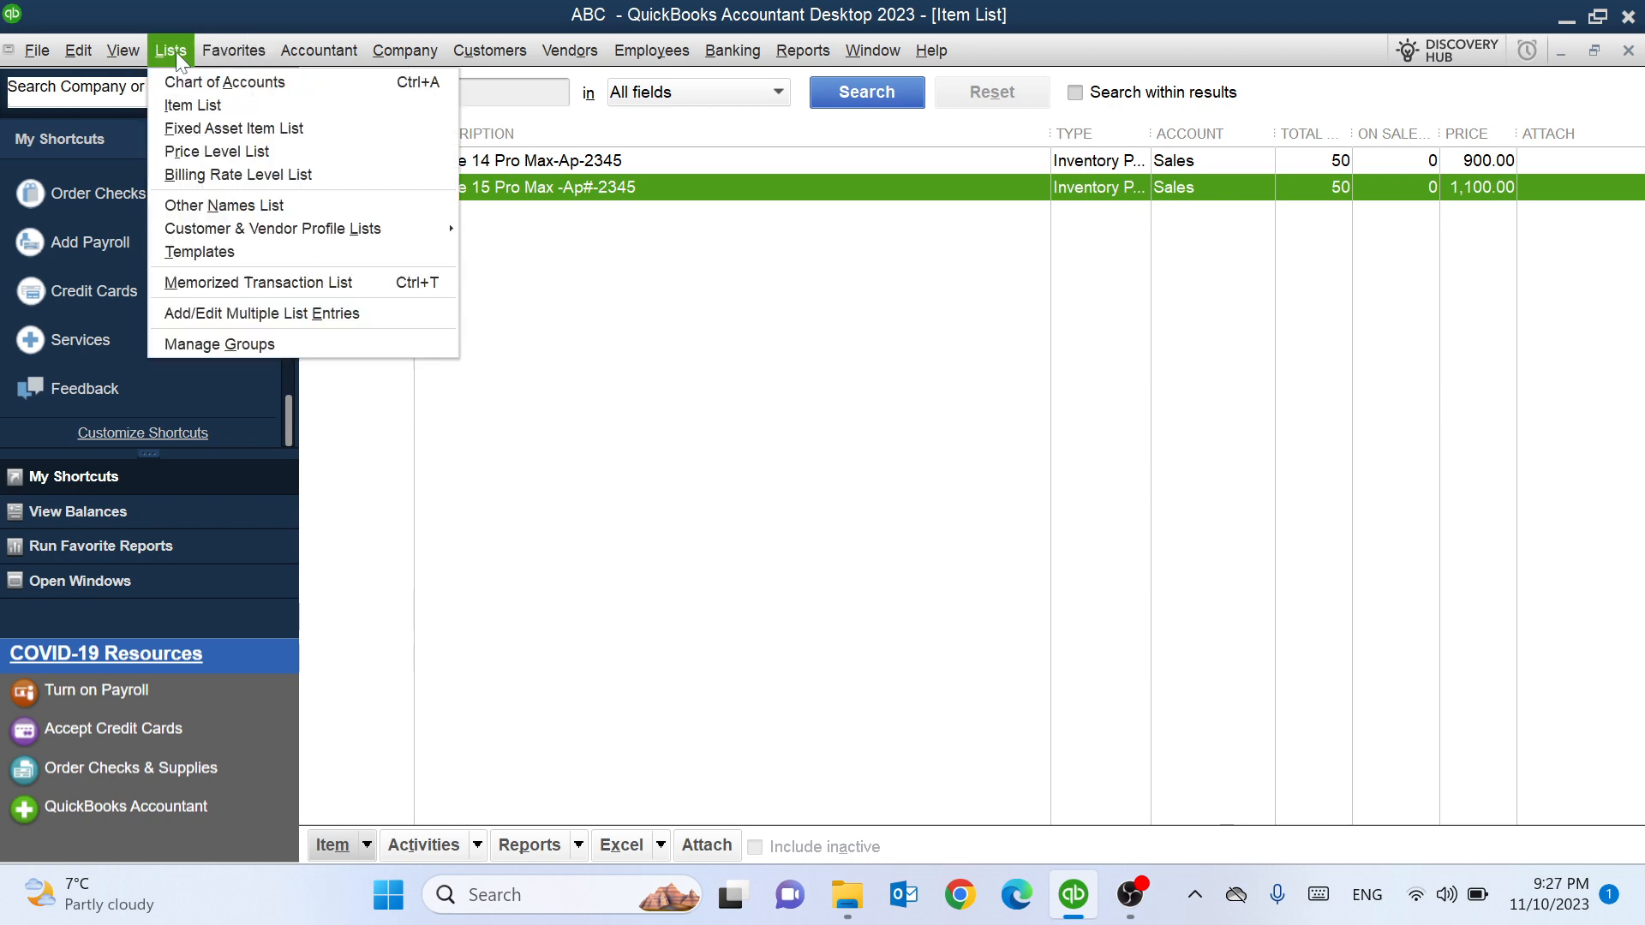
{"action": "left_click", "coordinate": [193, 79]}
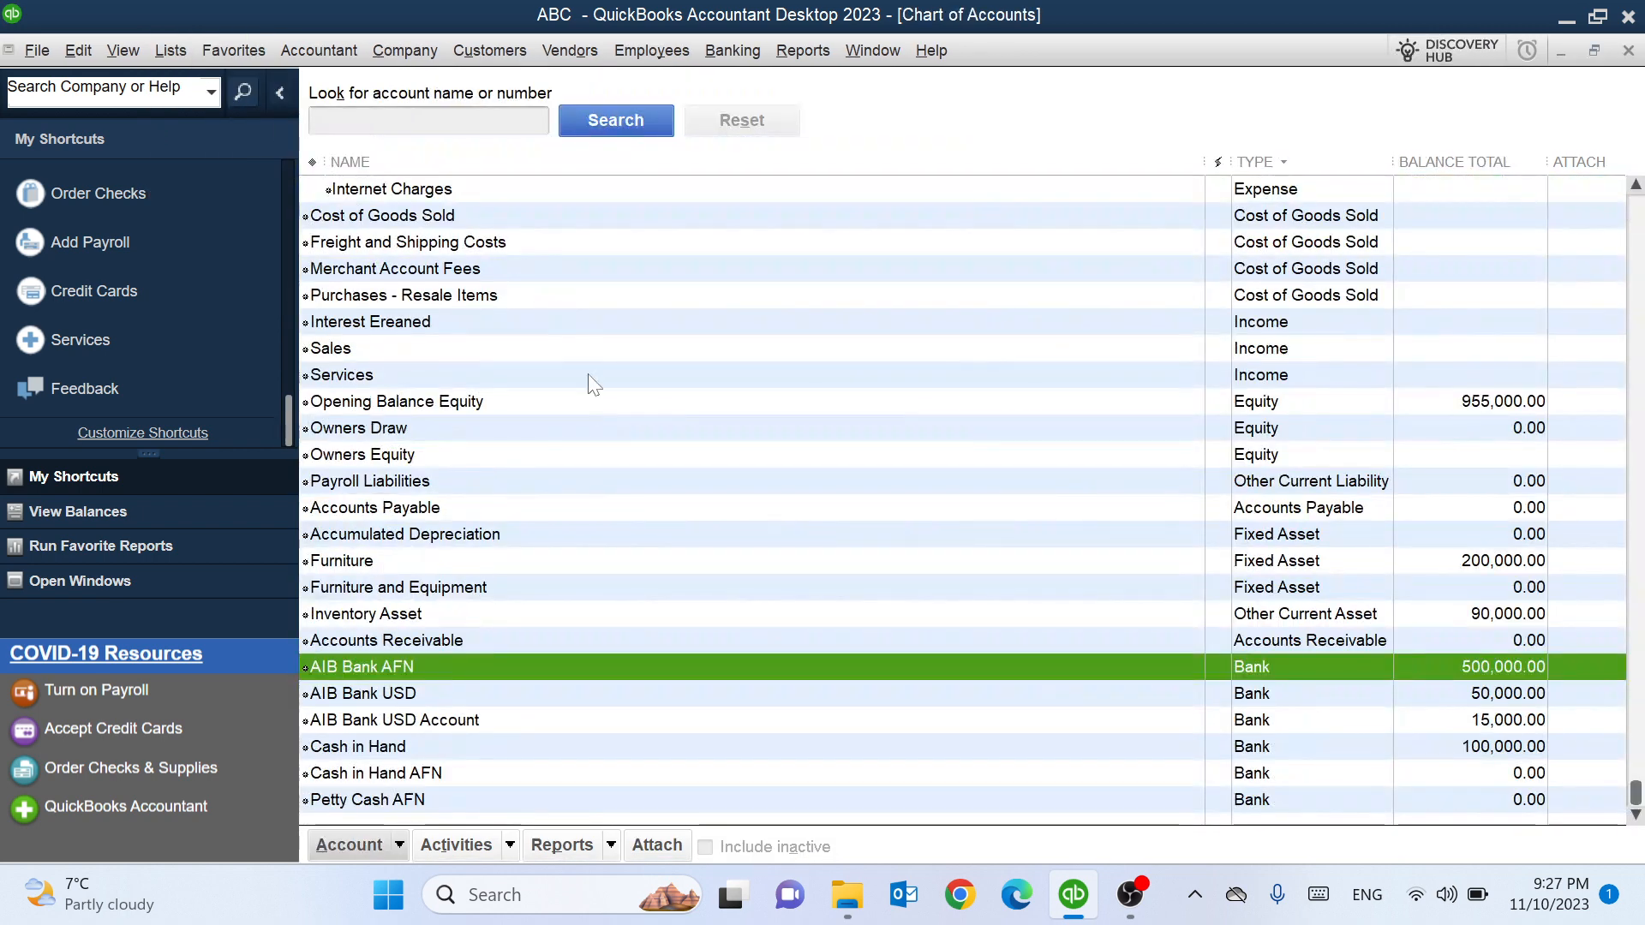
{"action": "left_click", "coordinate": [432, 615]}
{"action": "double_click", "coordinate": [430, 614]}
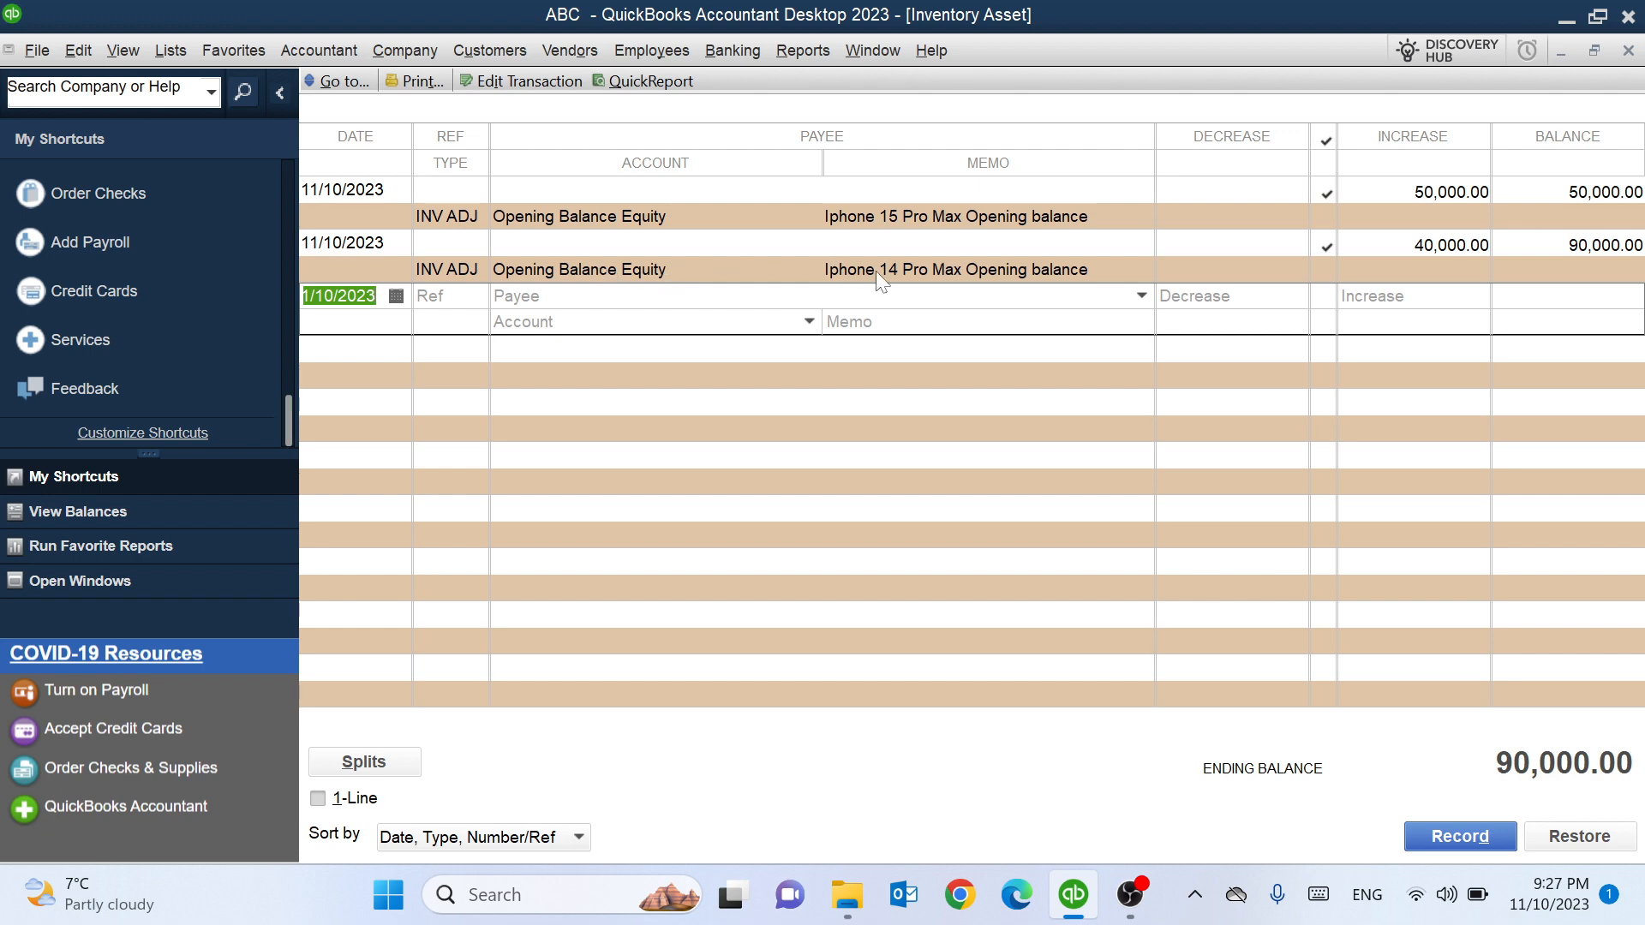
Step: Open the Iphone 14 Pro Max opening balance adjustment and try types Quantity and Total Value, ending on Quantity and Total Value
{"action": "double_click", "coordinate": [806, 269]}
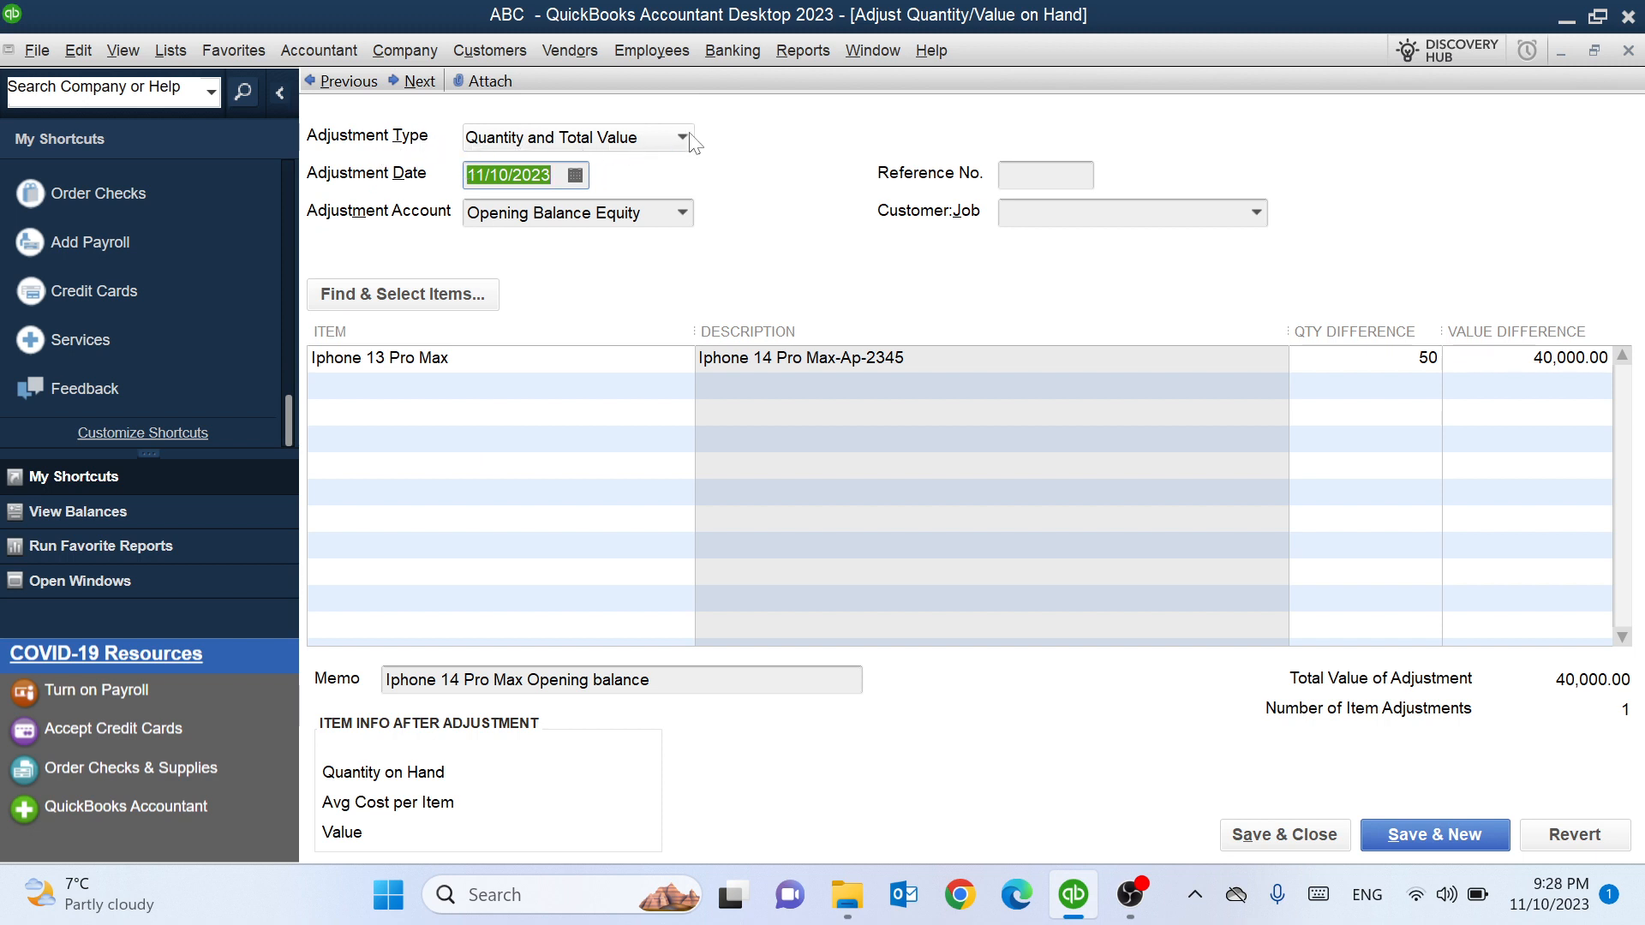
{"action": "left_click", "coordinate": [668, 140]}
{"action": "left_click", "coordinate": [504, 168]}
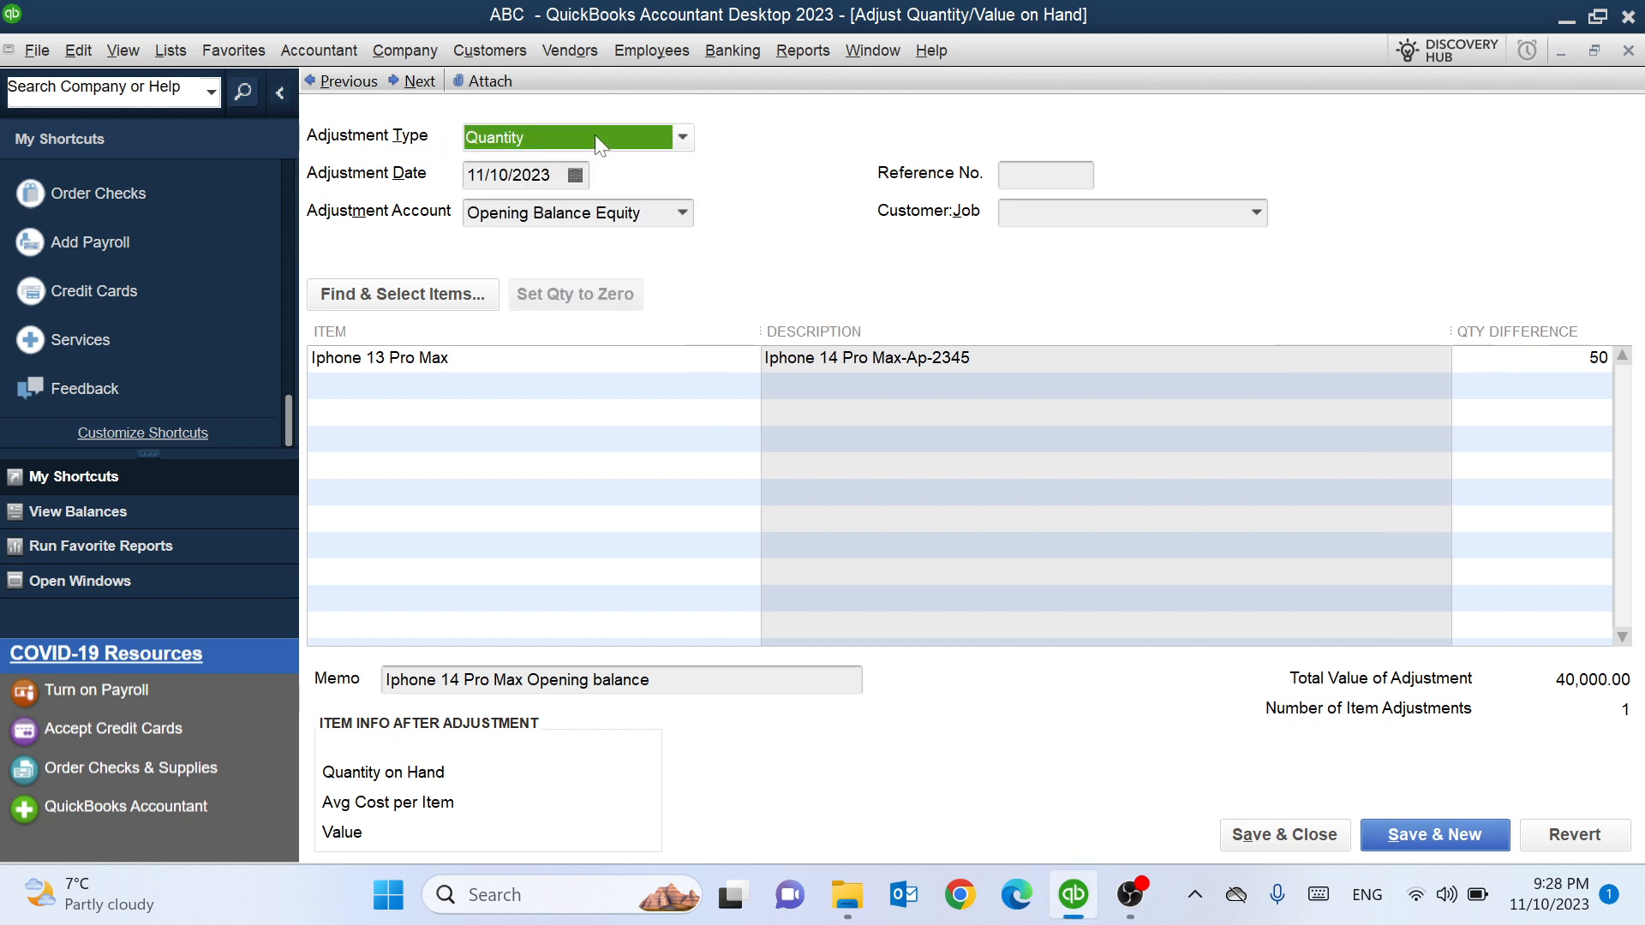
{"action": "left_click", "coordinate": [682, 139]}
{"action": "left_click", "coordinate": [548, 194]}
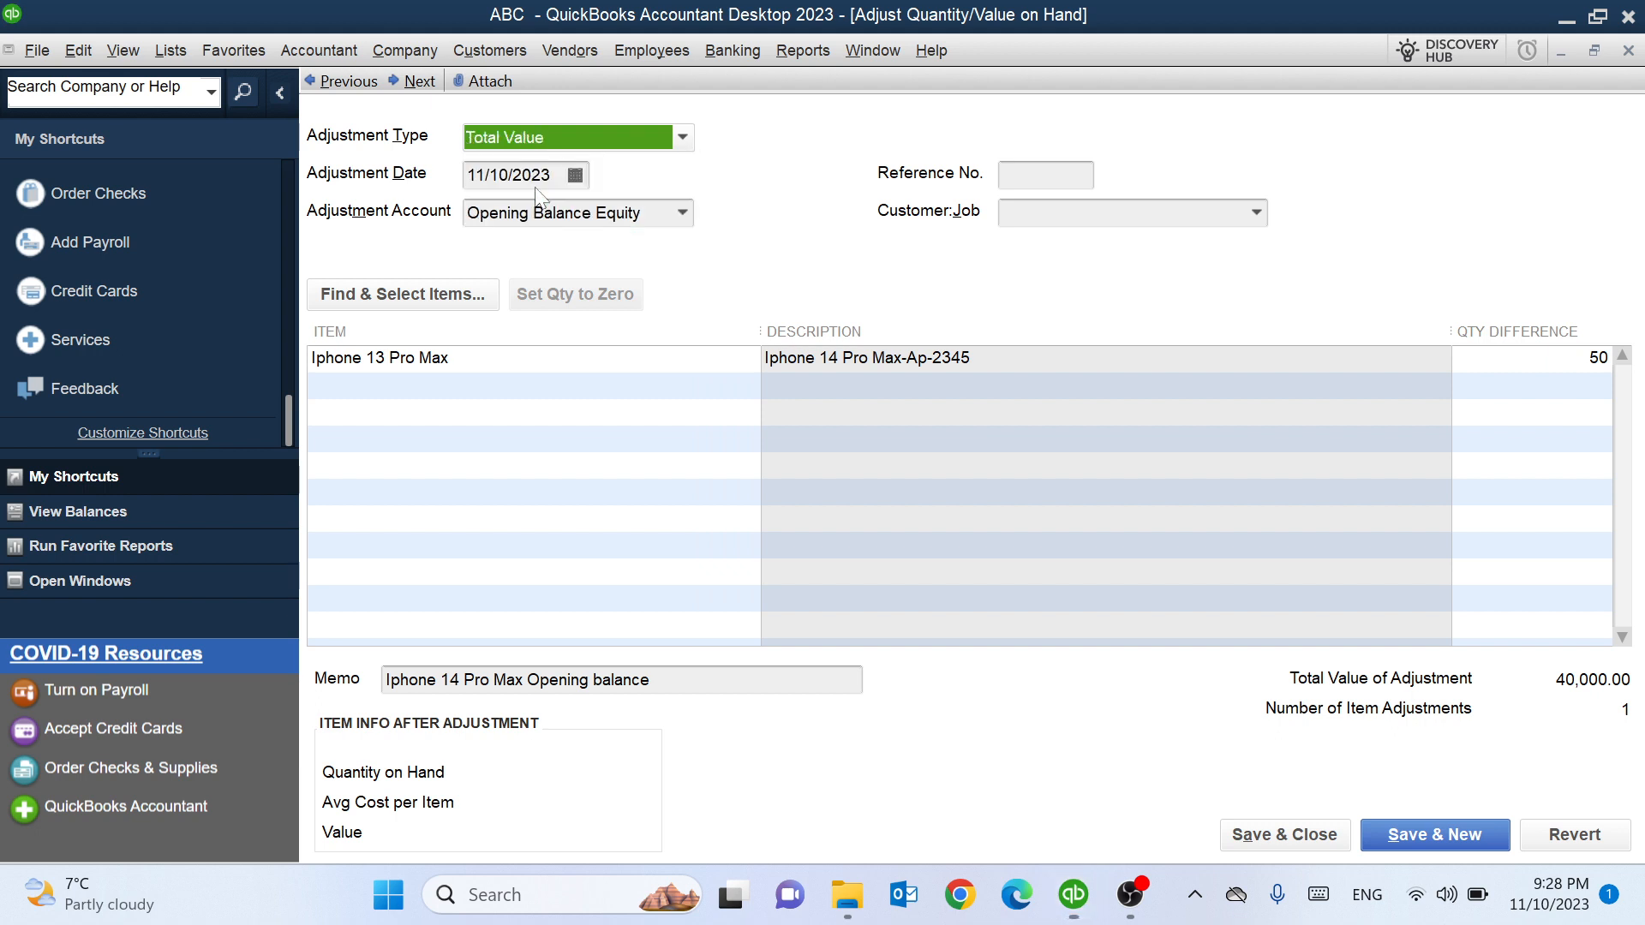
{"action": "left_click", "coordinate": [684, 139]}
{"action": "left_click", "coordinate": [561, 223]}
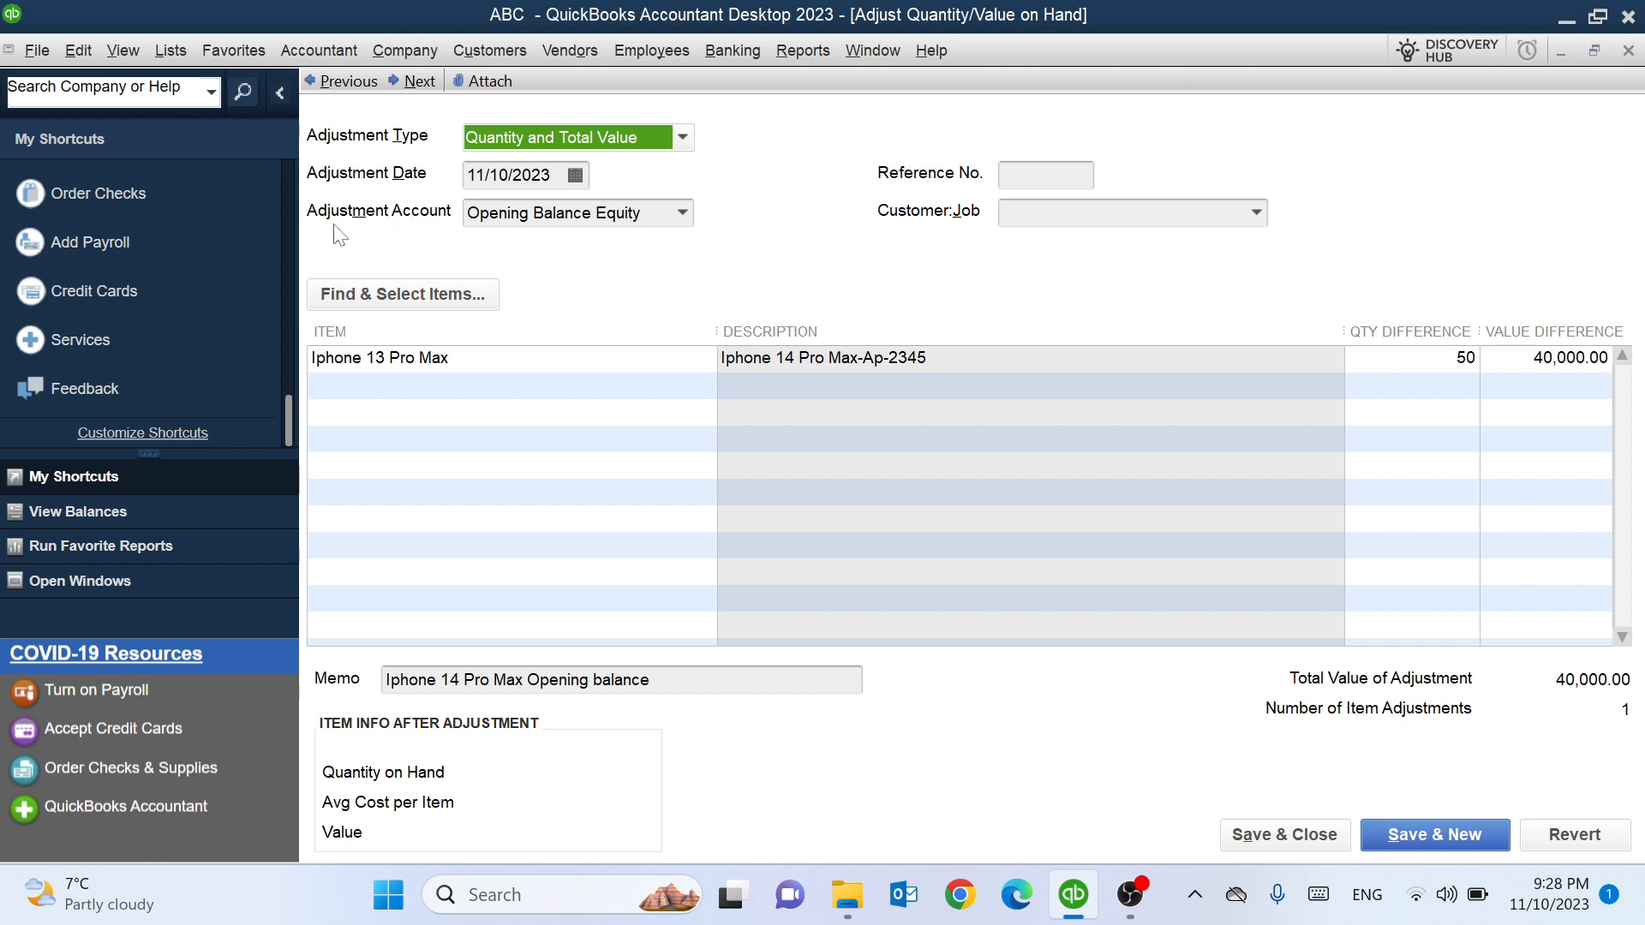
Step: Set the Iphone 14 Pro Max adjustment's account to Inventory Asset, accept the account warning and record the changed transaction
{"action": "left_click", "coordinate": [683, 212]}
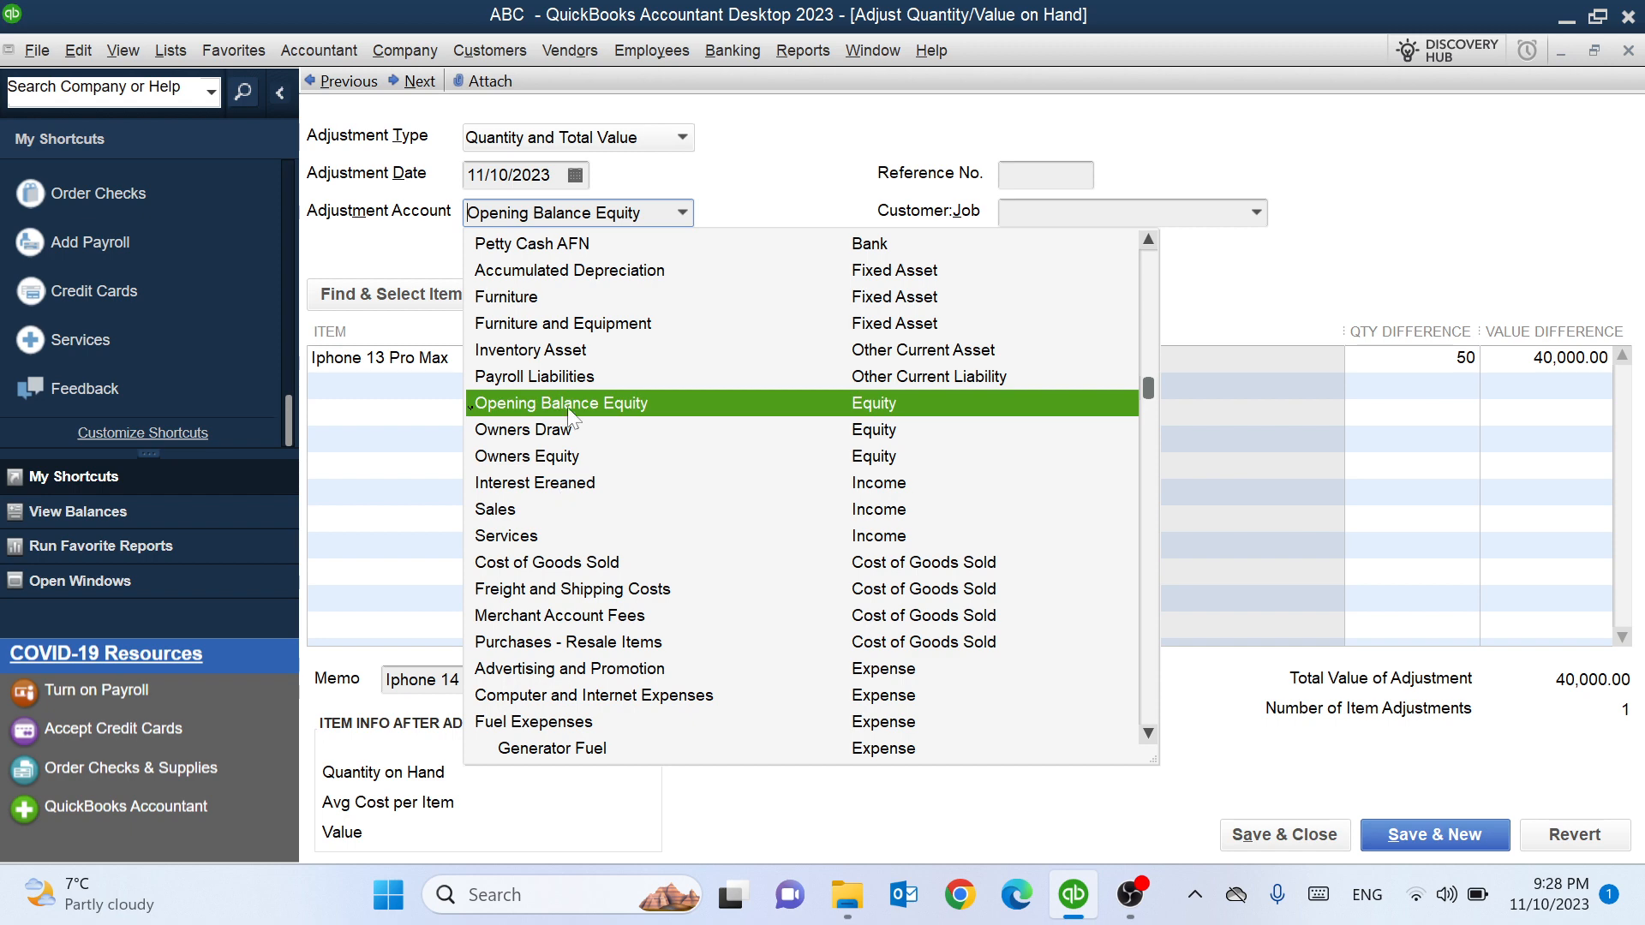
{"action": "left_click", "coordinate": [559, 351]}
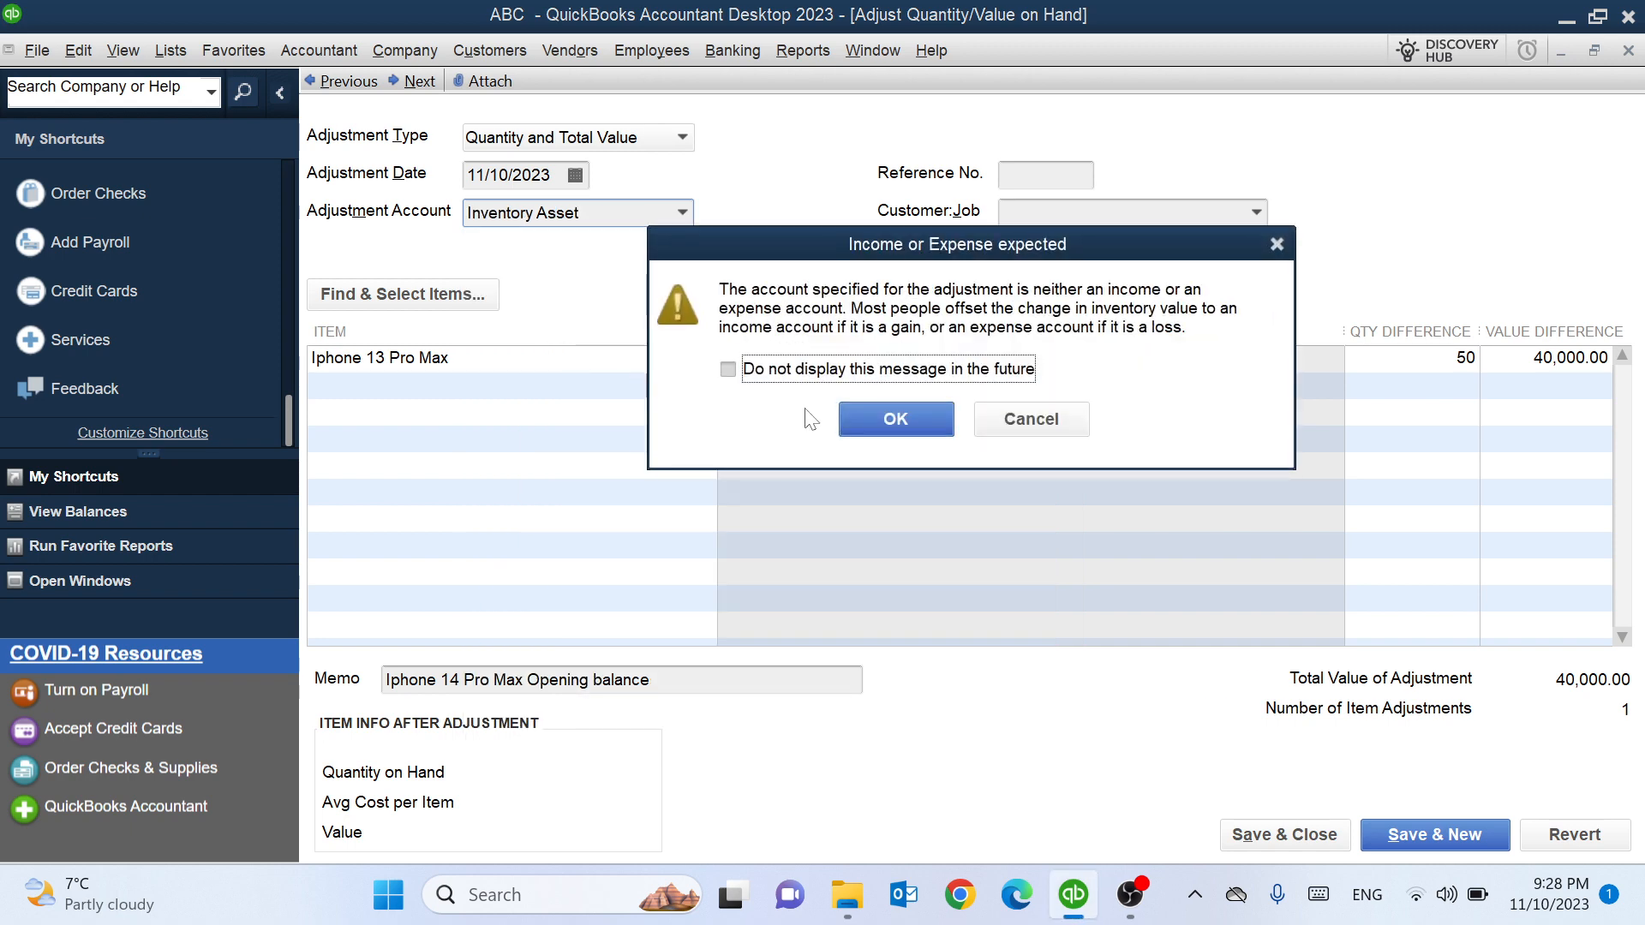
{"action": "left_click", "coordinate": [870, 418]}
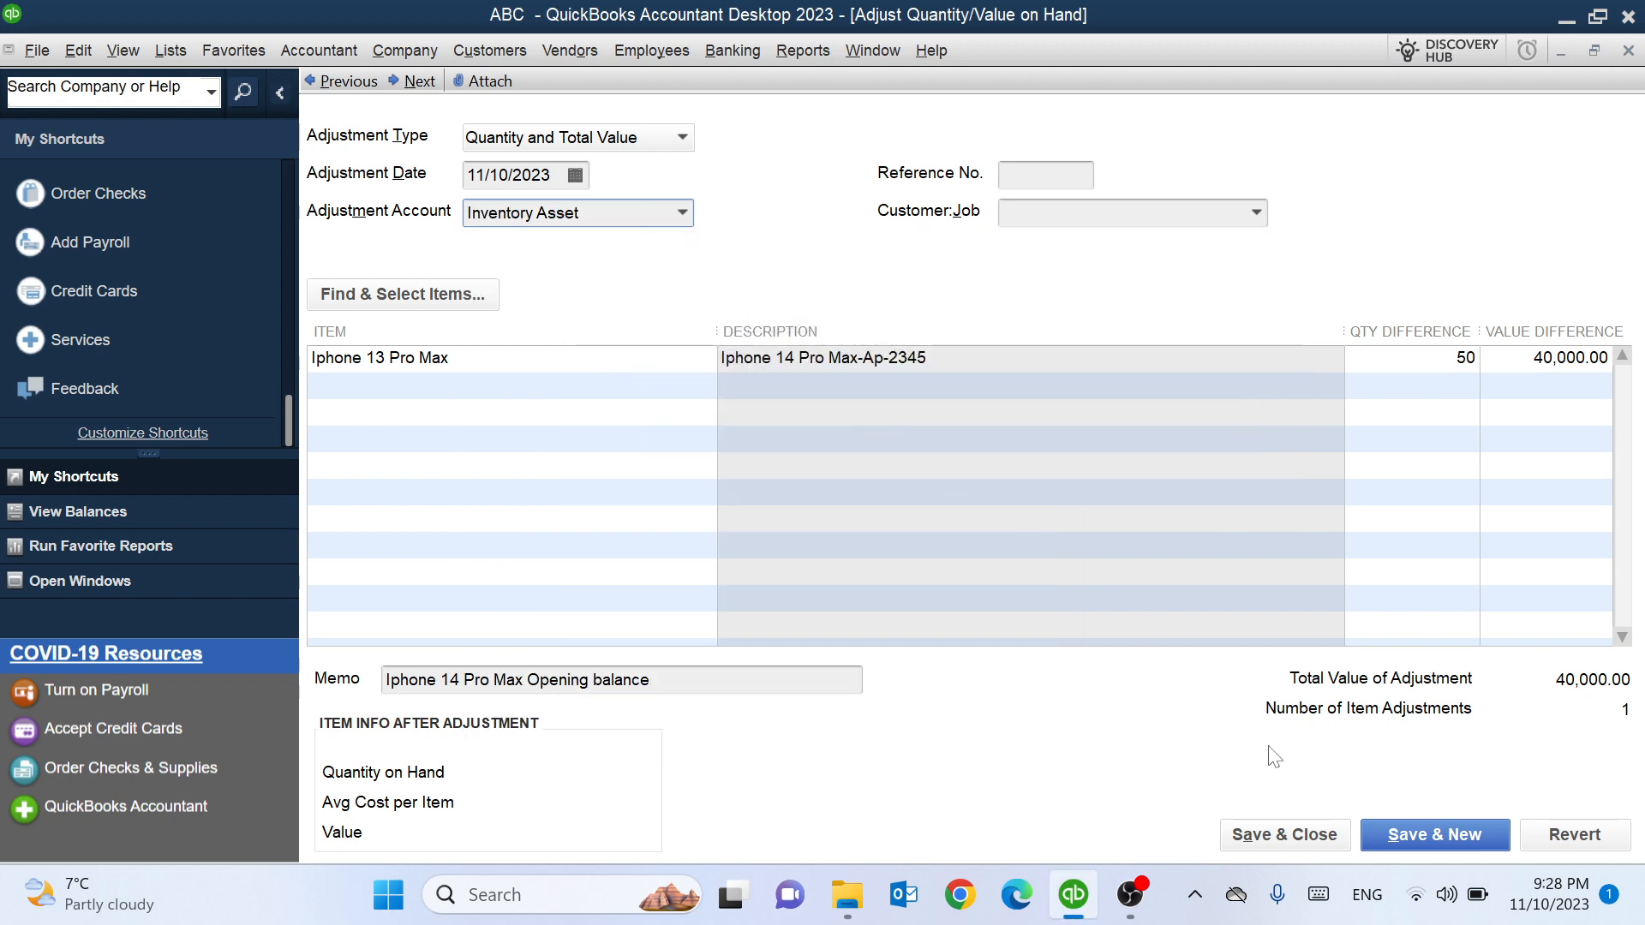
{"action": "left_click", "coordinate": [1313, 833]}
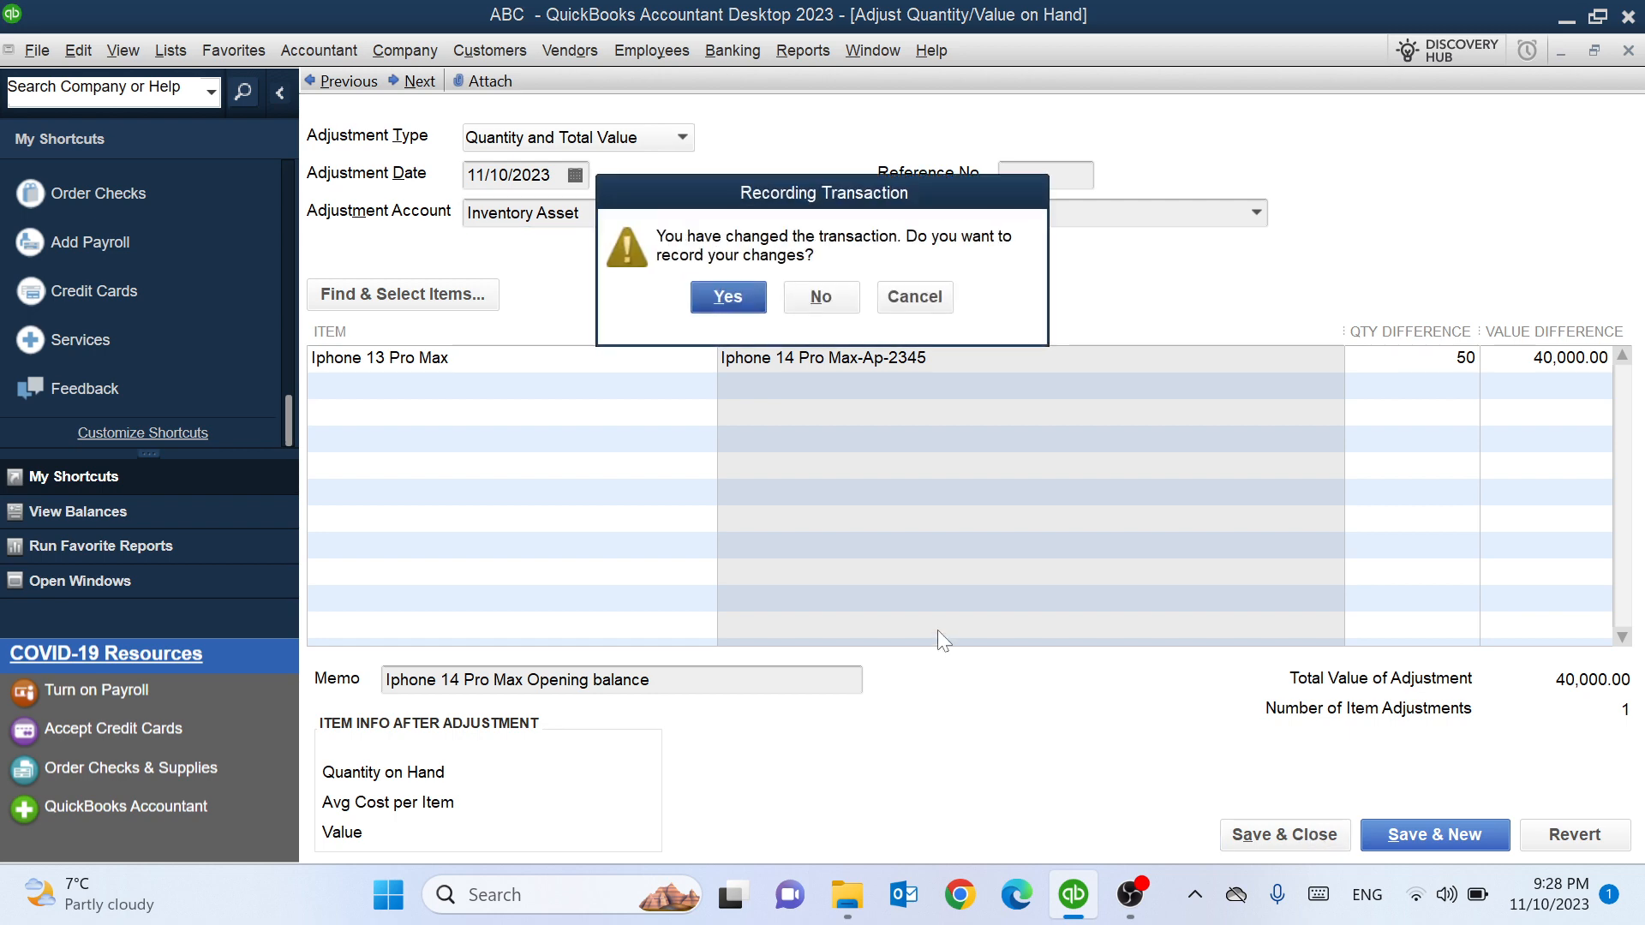
{"action": "left_click", "coordinate": [723, 297]}
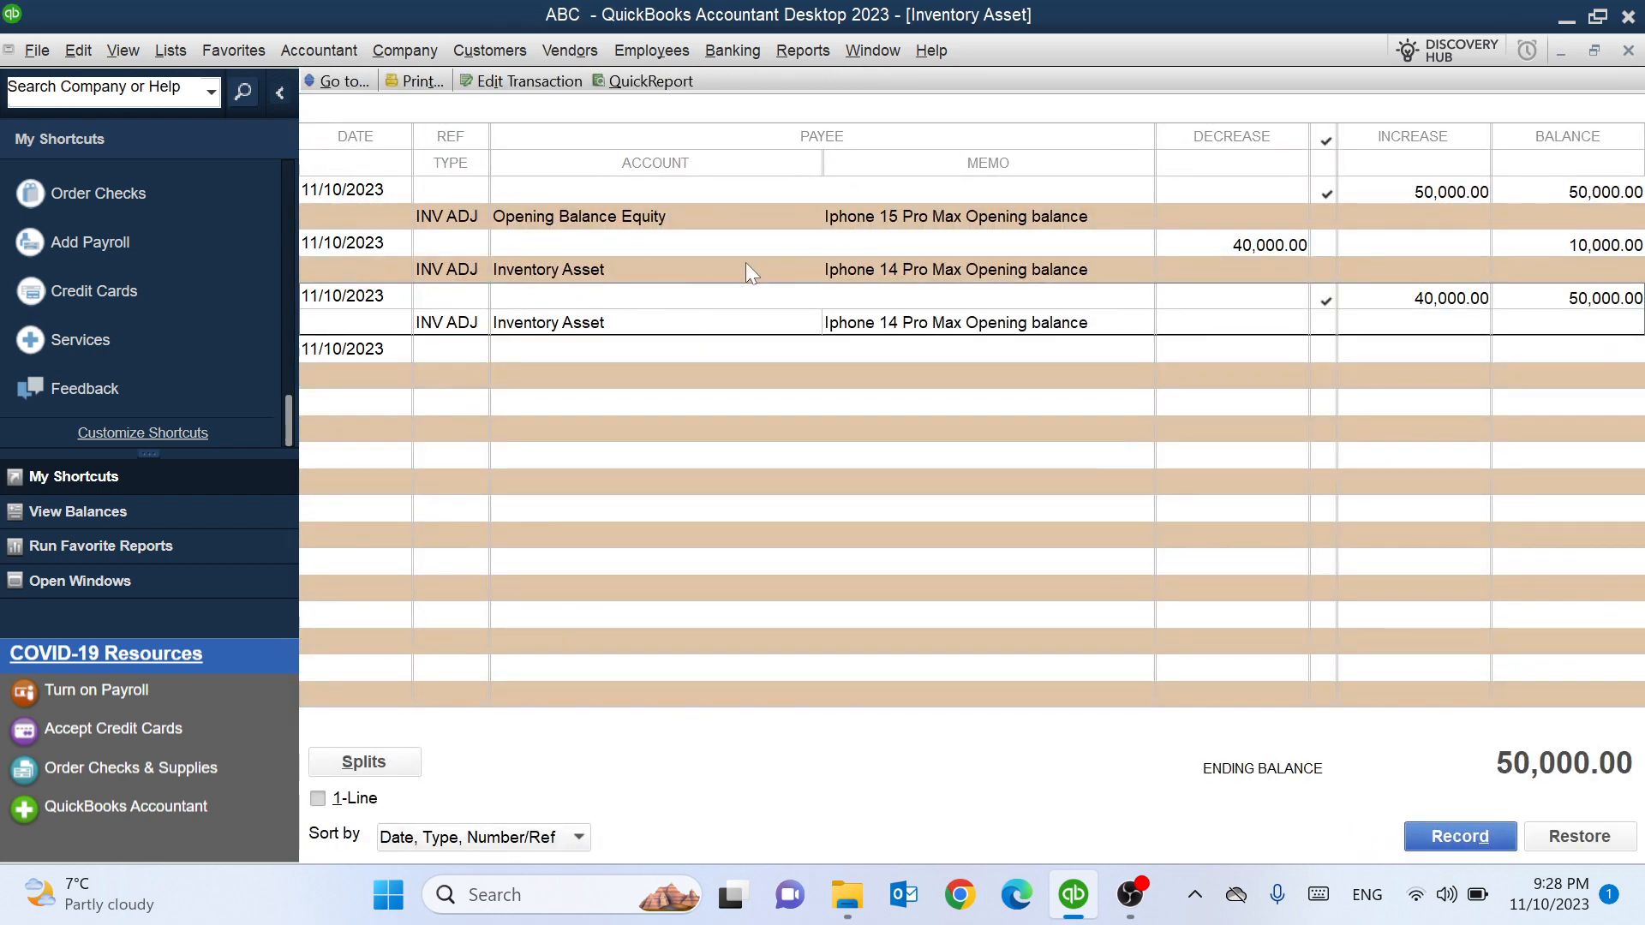
Step: Review the Iphone 14 Pro Max opening balance adjustment and delete it from the Inventory Asset register
{"action": "double_click", "coordinate": [581, 269]}
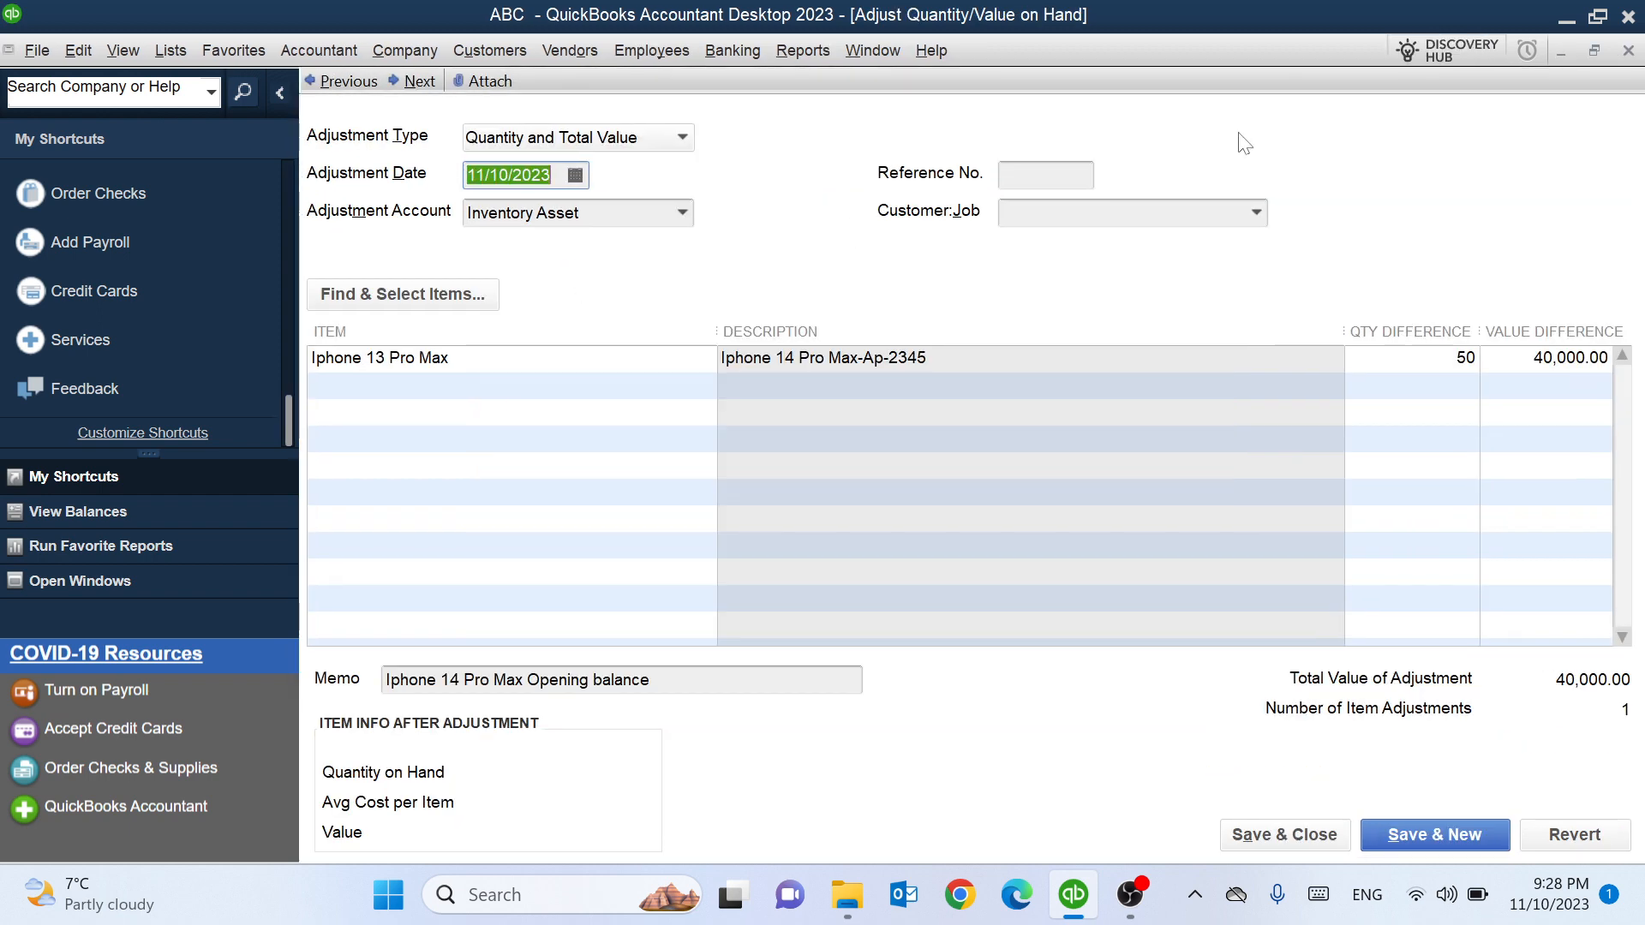
{"action": "left_click", "coordinate": [1627, 49]}
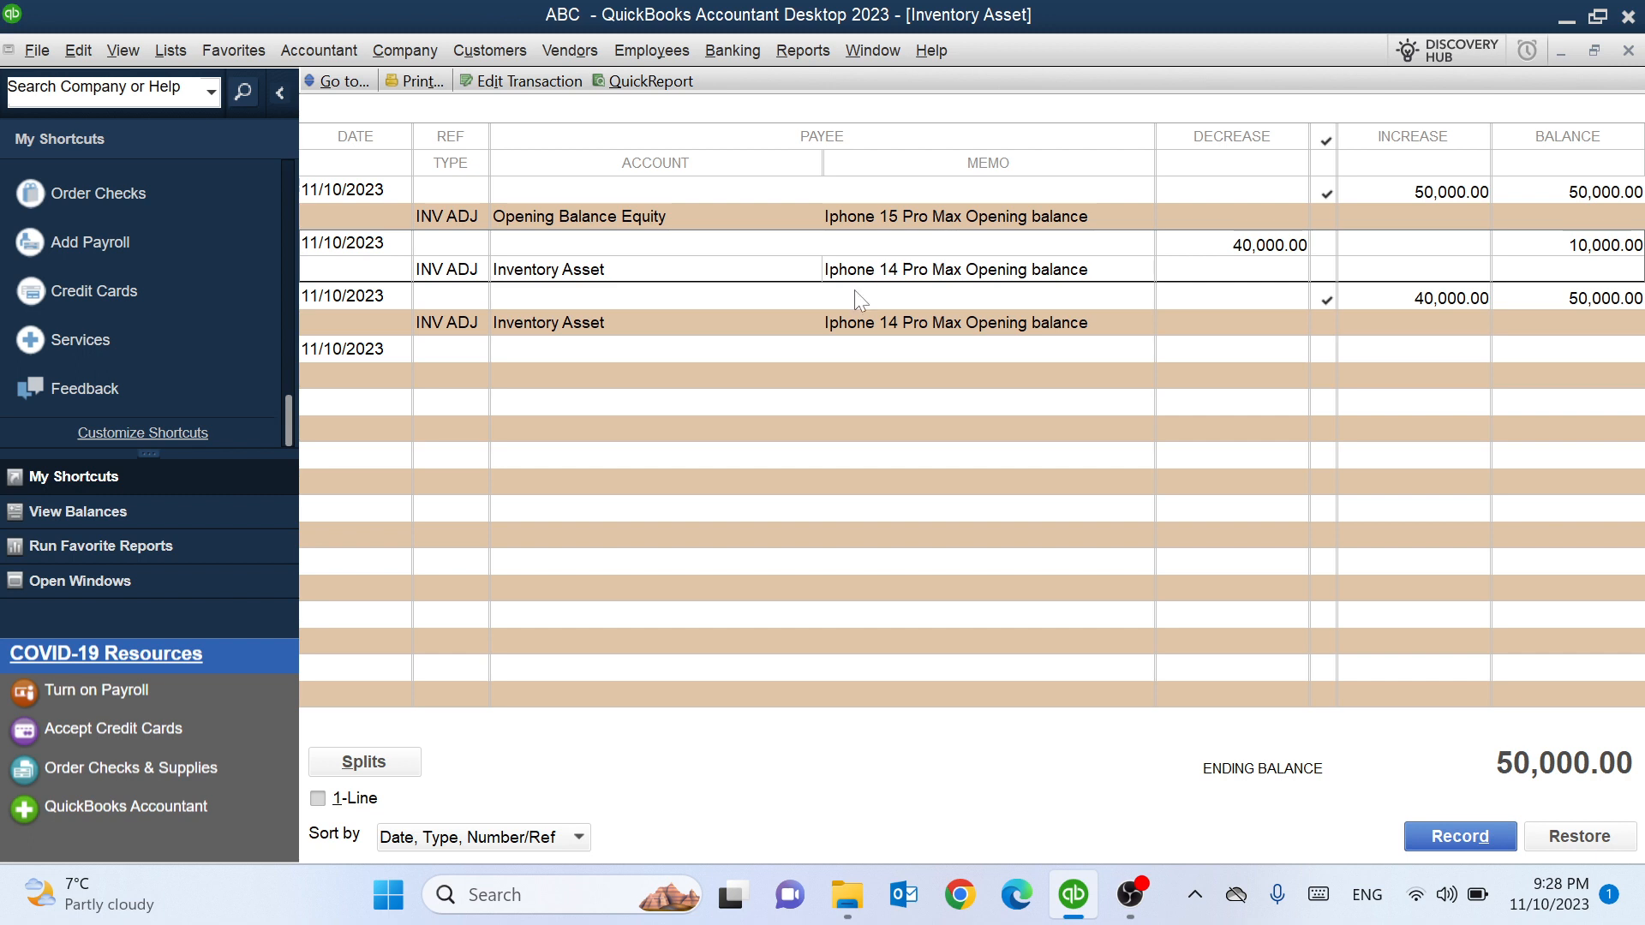
{"action": "right_click", "coordinate": [578, 332]}
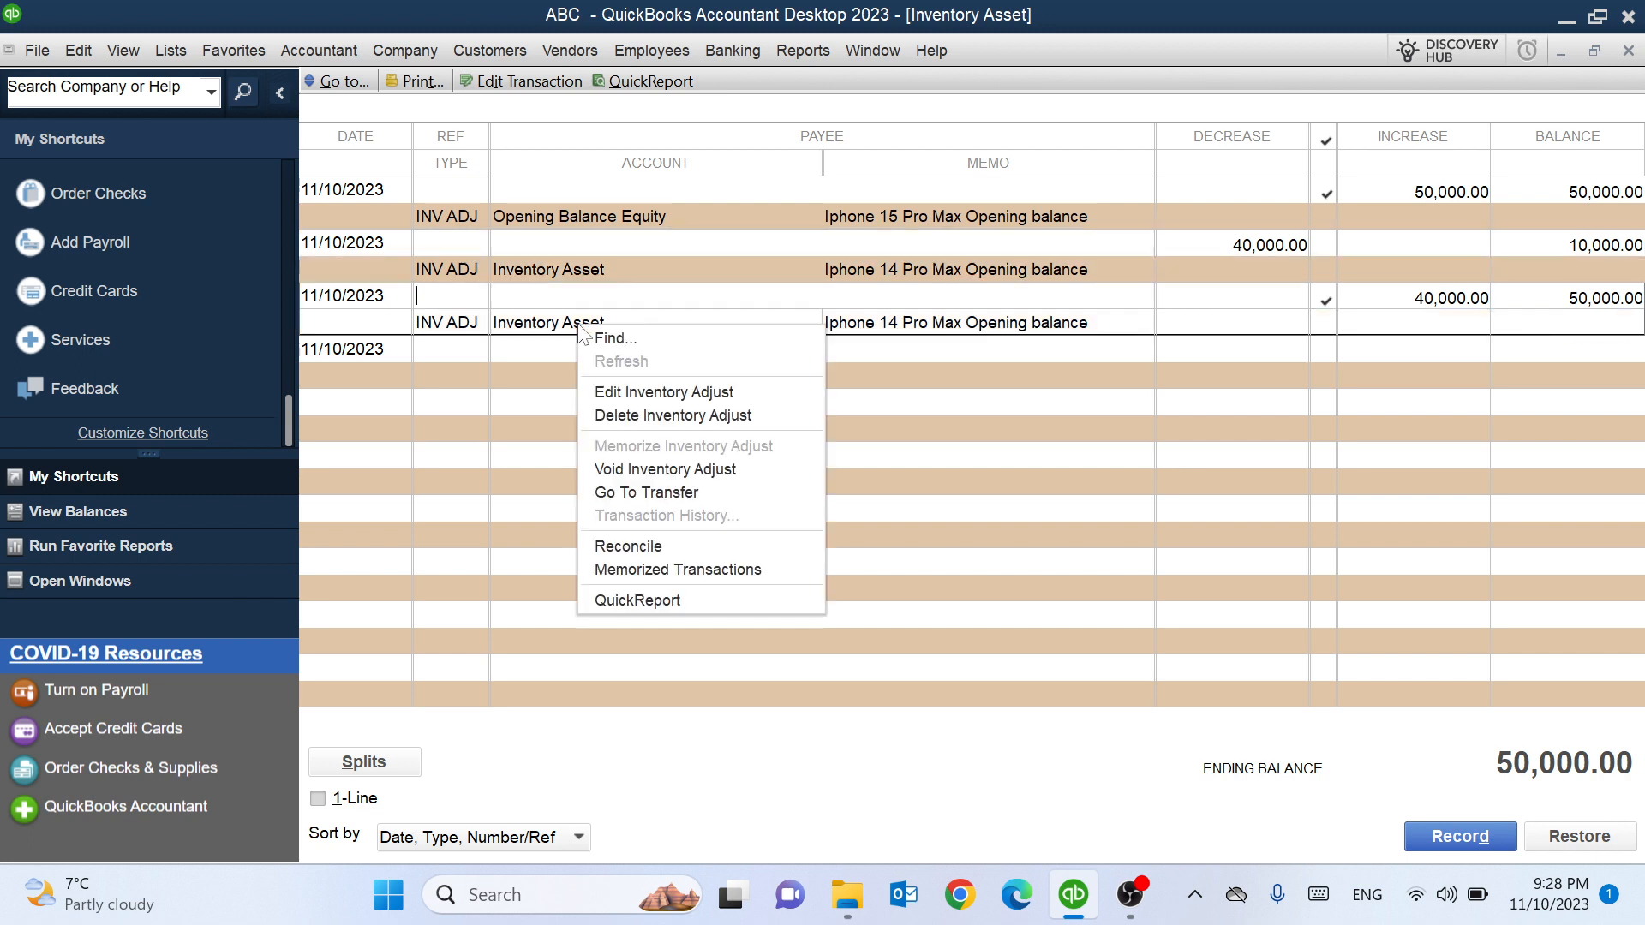
{"action": "left_click", "coordinate": [646, 417]}
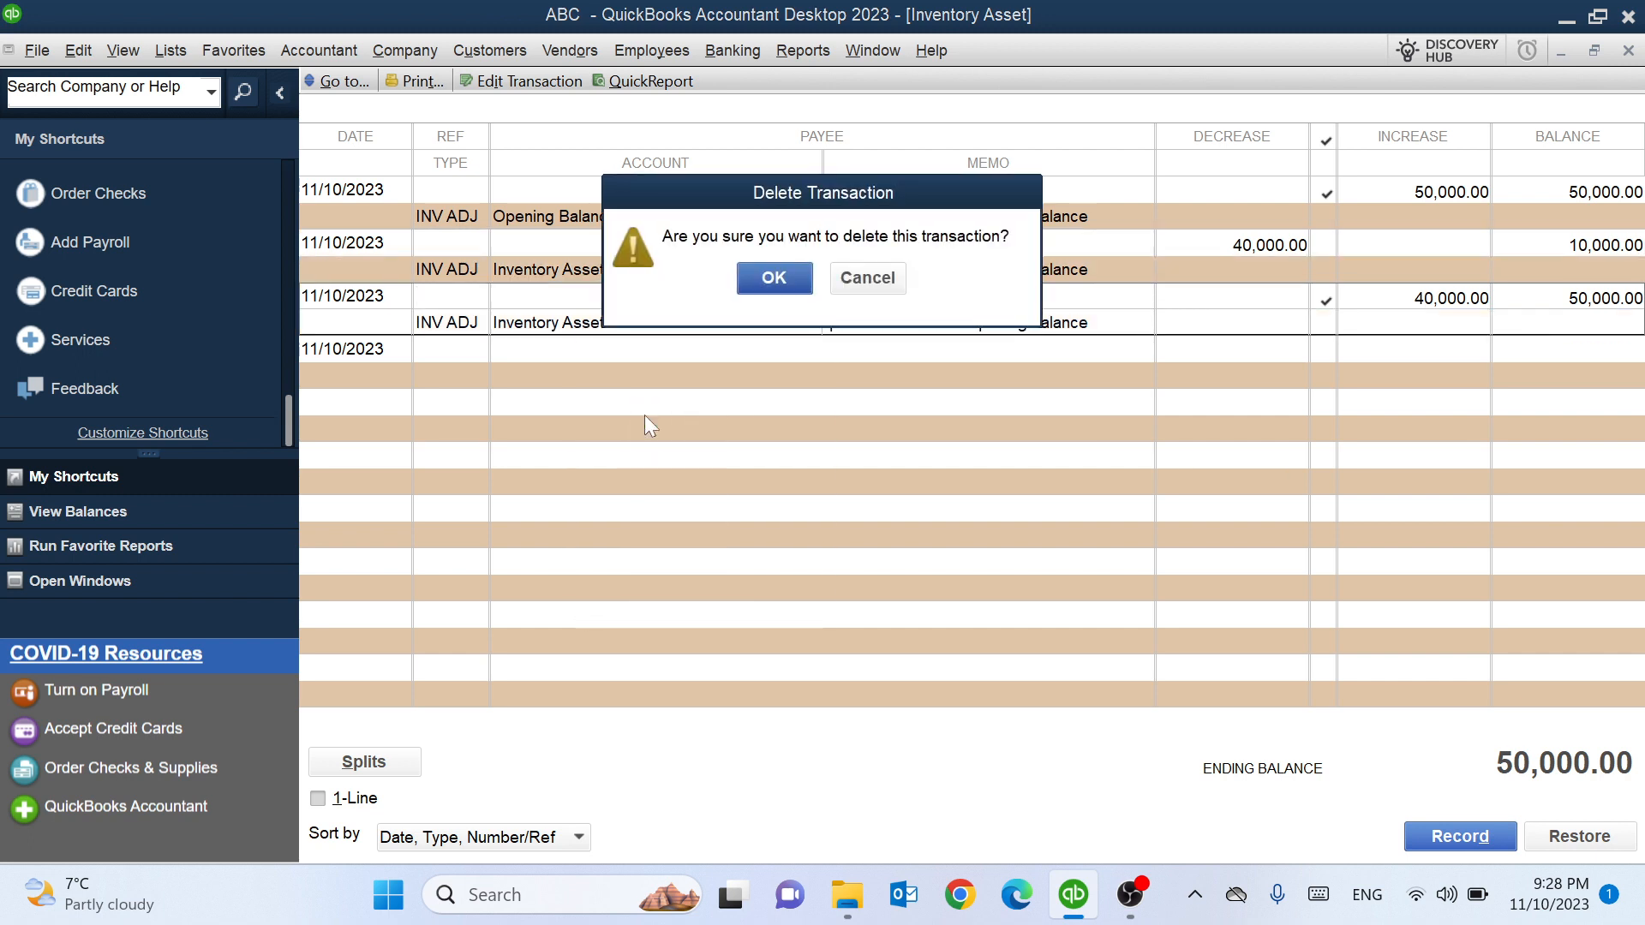
{"action": "left_click", "coordinate": [792, 276]}
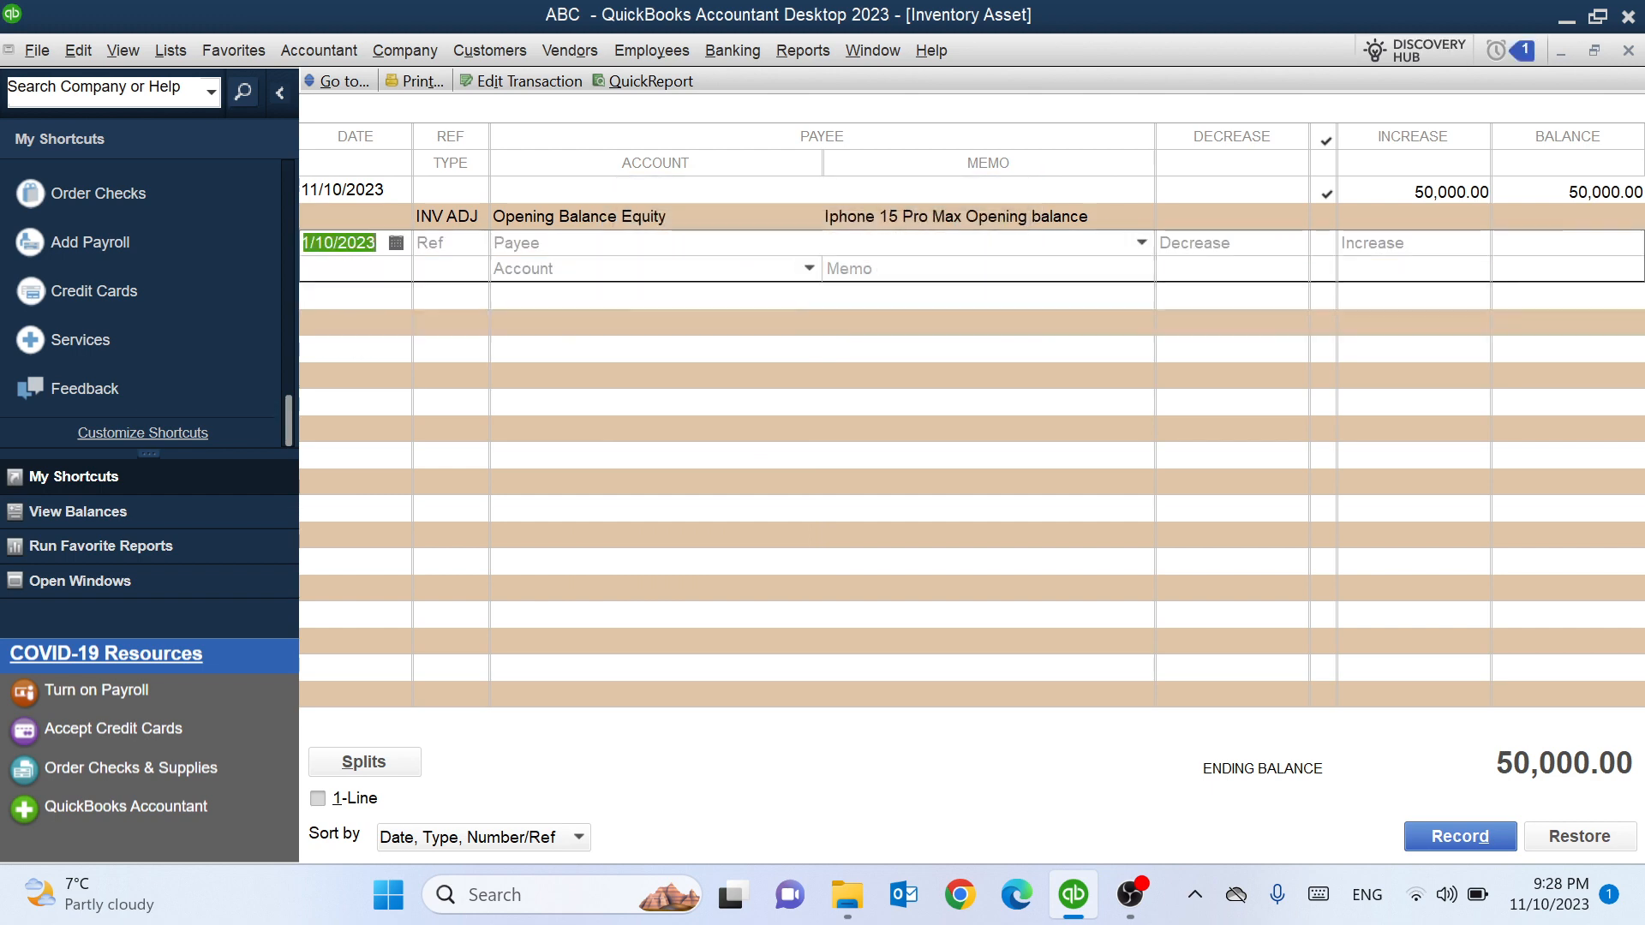
Step: Change the Iphone 15 Pro Max opening balance adjustment's account to Inventory Asset and record the changed transaction
{"action": "double_click", "coordinate": [586, 222]}
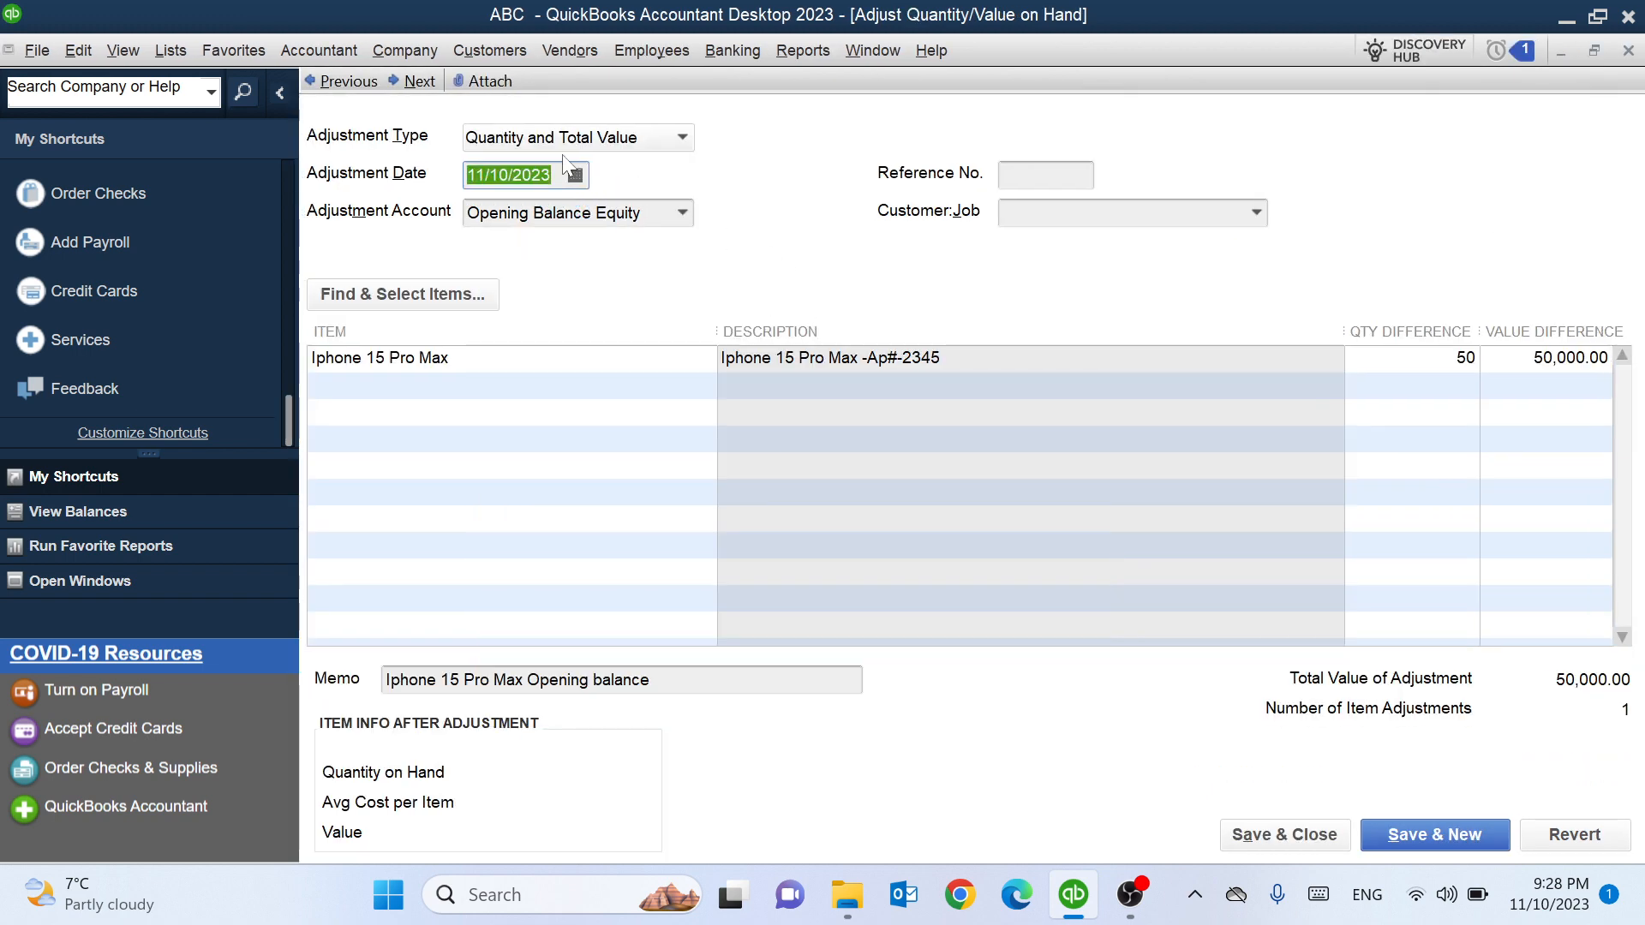
{"action": "left_click", "coordinate": [664, 210]}
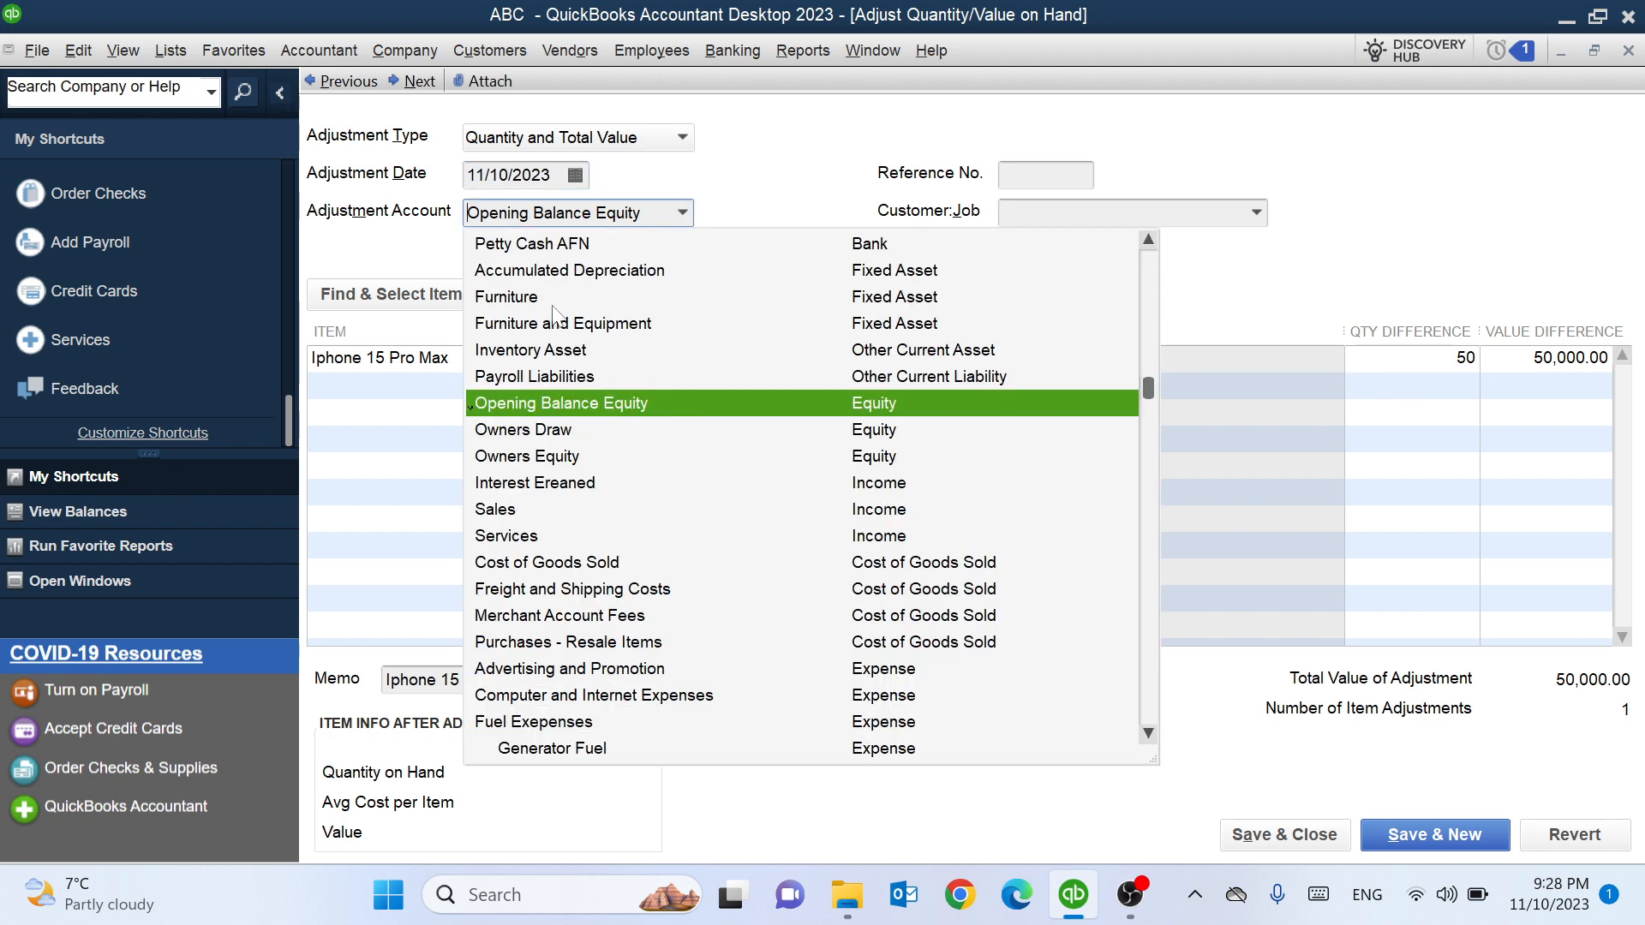
{"action": "left_click", "coordinate": [534, 358]}
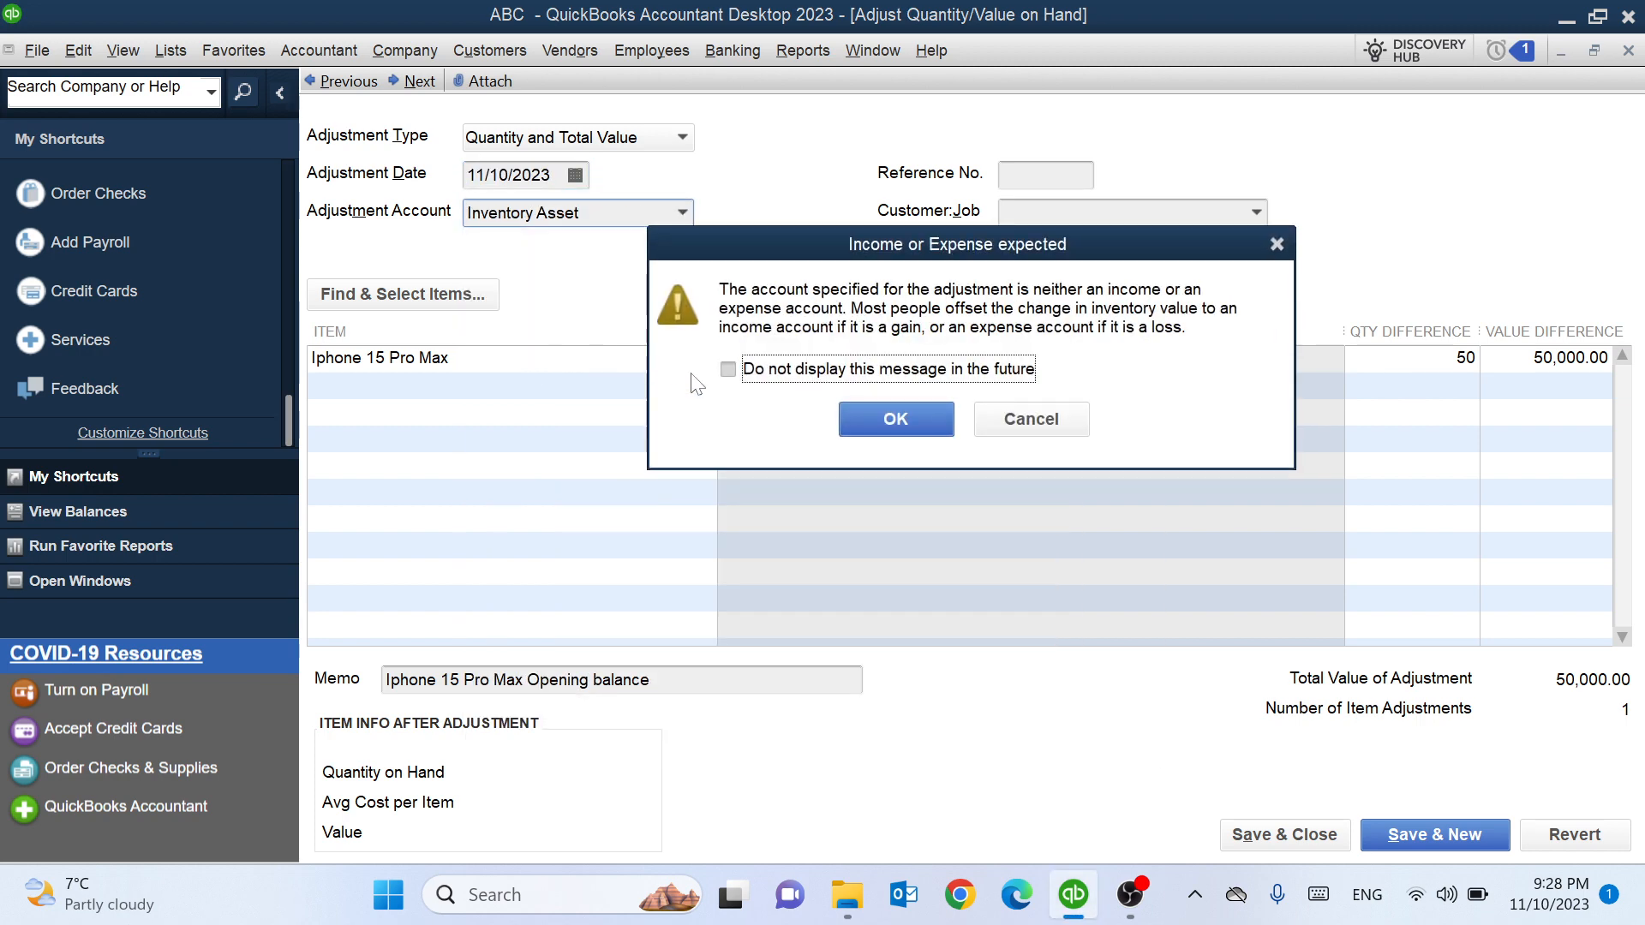
{"action": "left_click", "coordinate": [859, 415]}
{"action": "left_click", "coordinate": [1270, 836]}
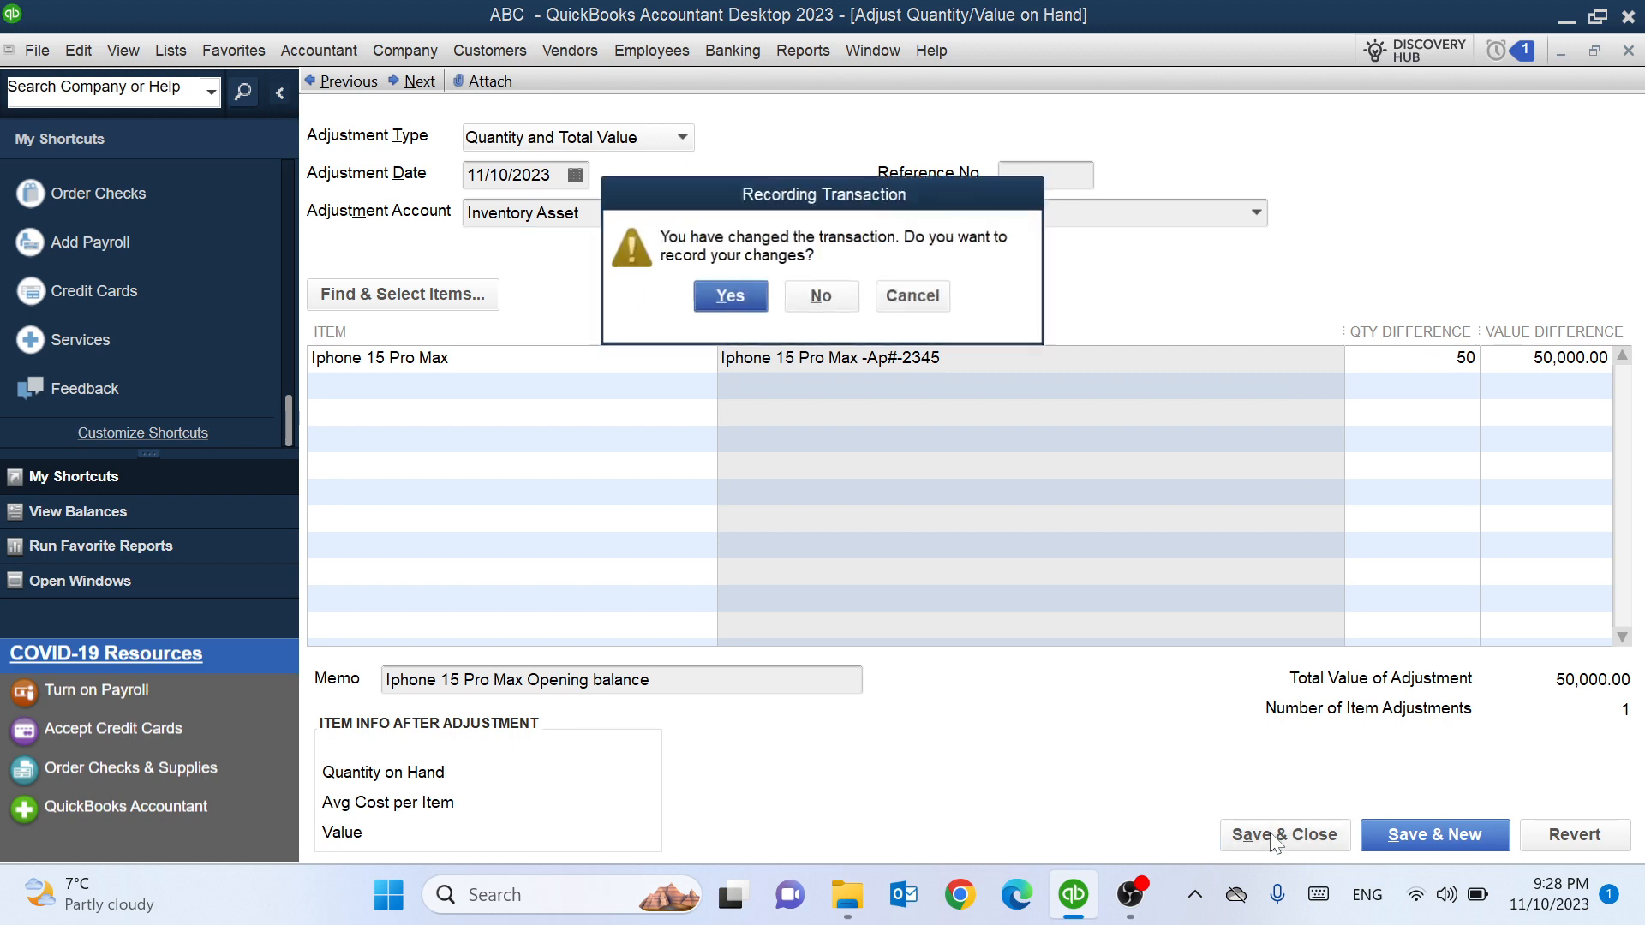
{"action": "left_click", "coordinate": [744, 294]}
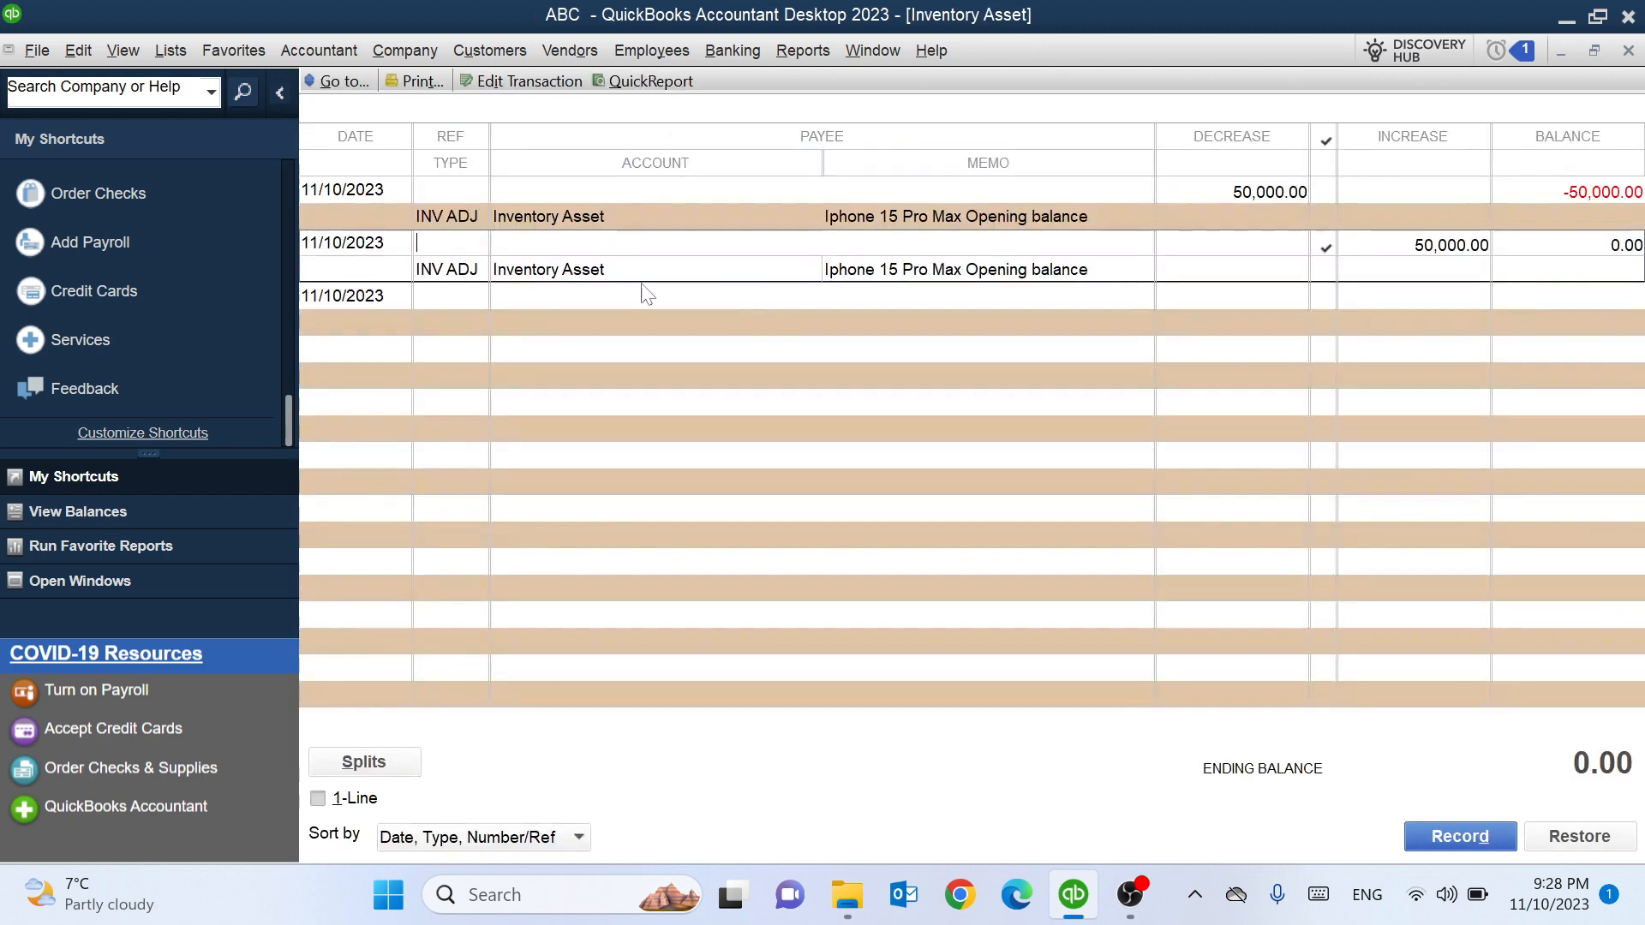
Step: Delete the Iphone 15 Pro Max opening balance adjustment from the Inventory Asset register
{"action": "right_click", "coordinate": [544, 225]}
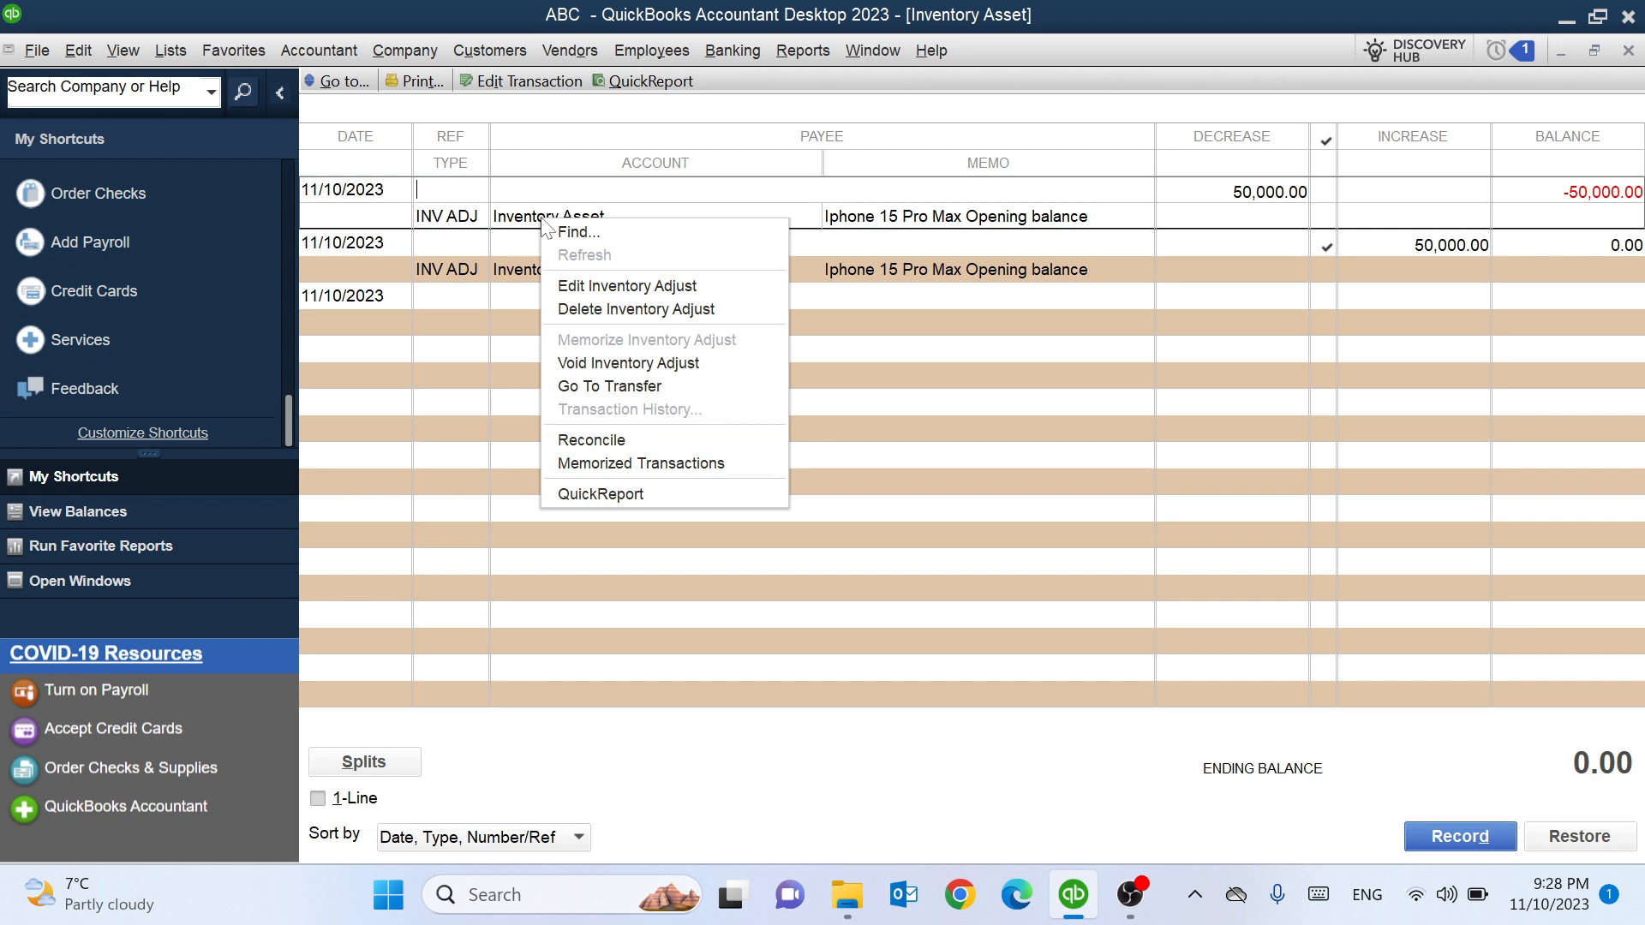
{"action": "left_click", "coordinate": [525, 283]}
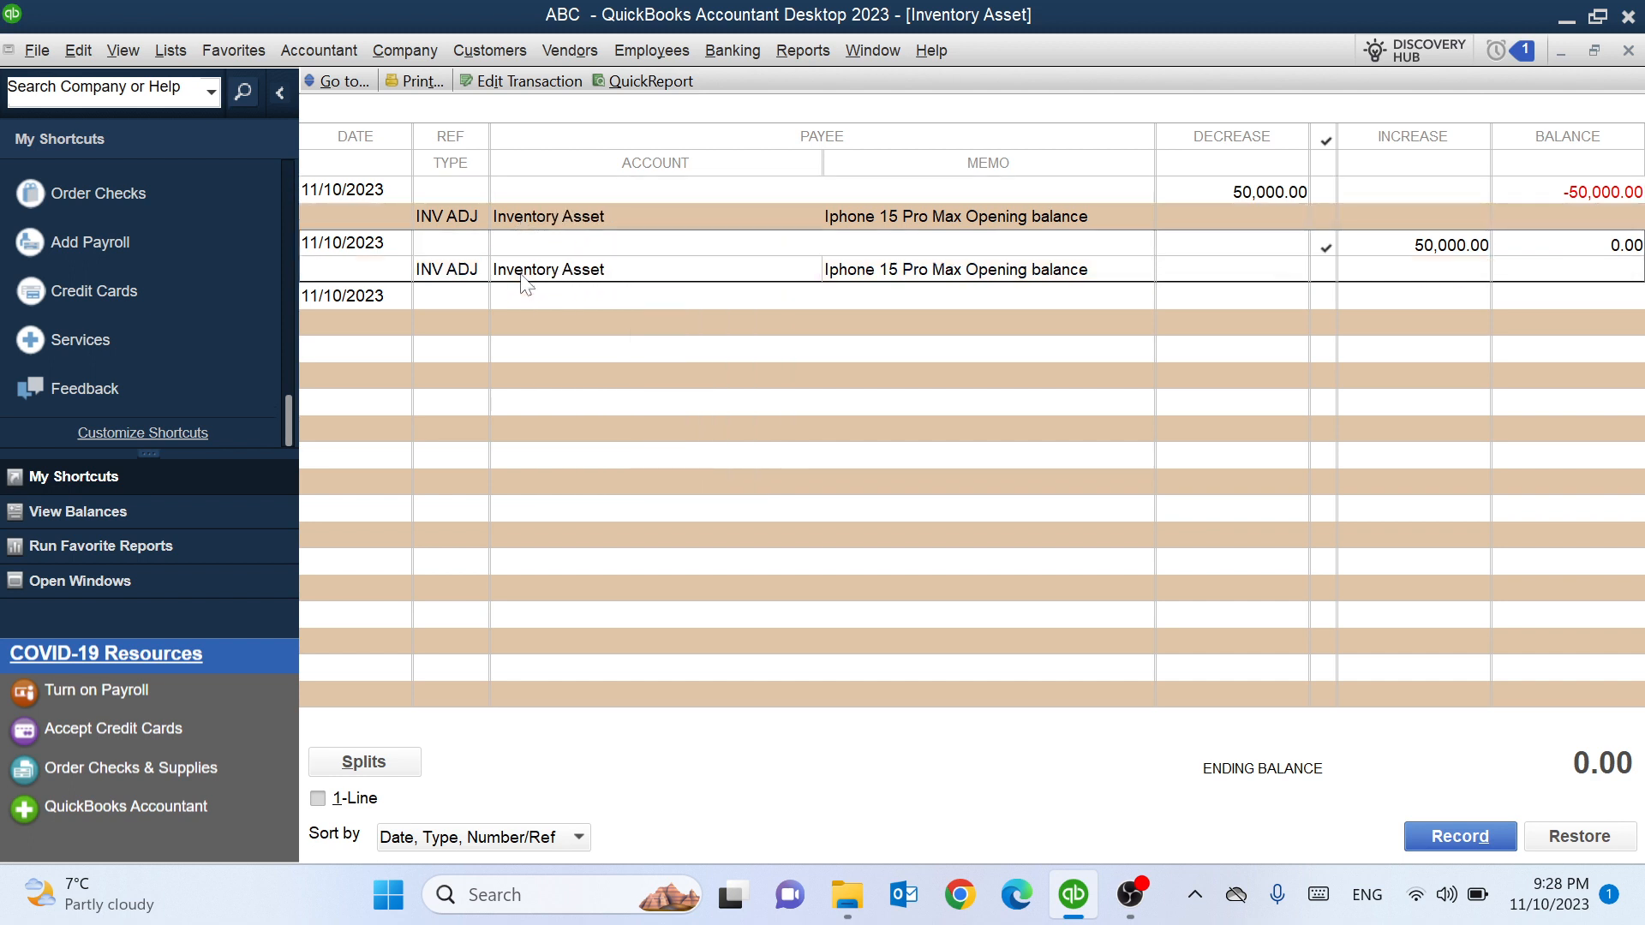
{"action": "left_click", "coordinate": [742, 275]}
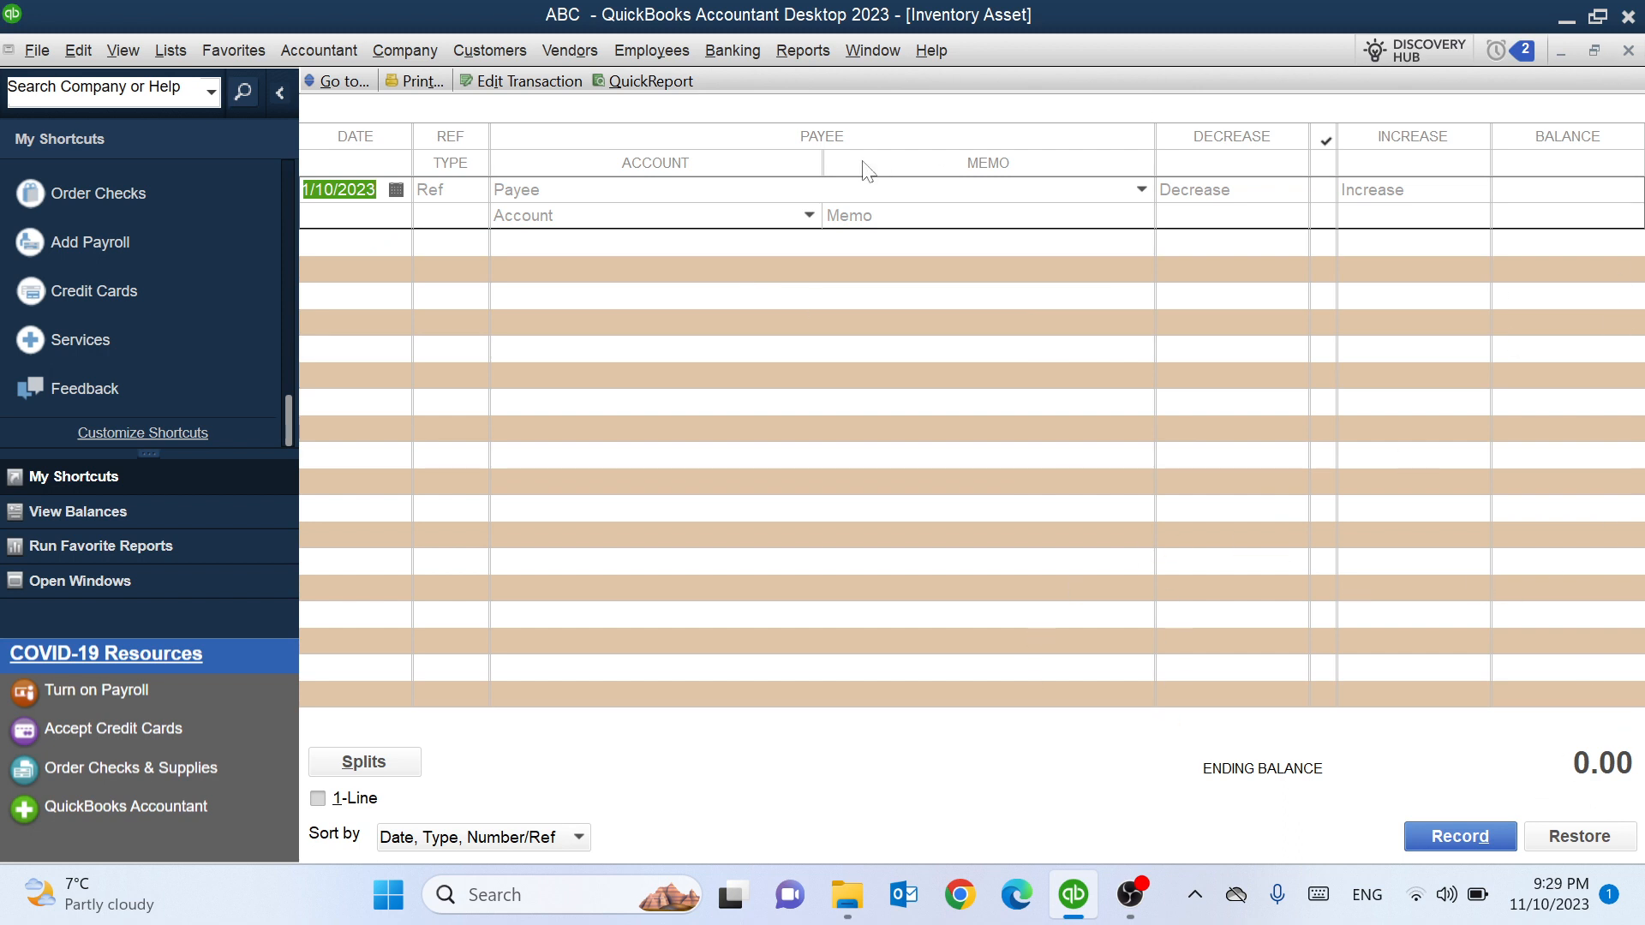
Step: Return to the Item List and delete the Iphone 13 Pro Max item
{"action": "left_click", "coordinate": [1626, 51]}
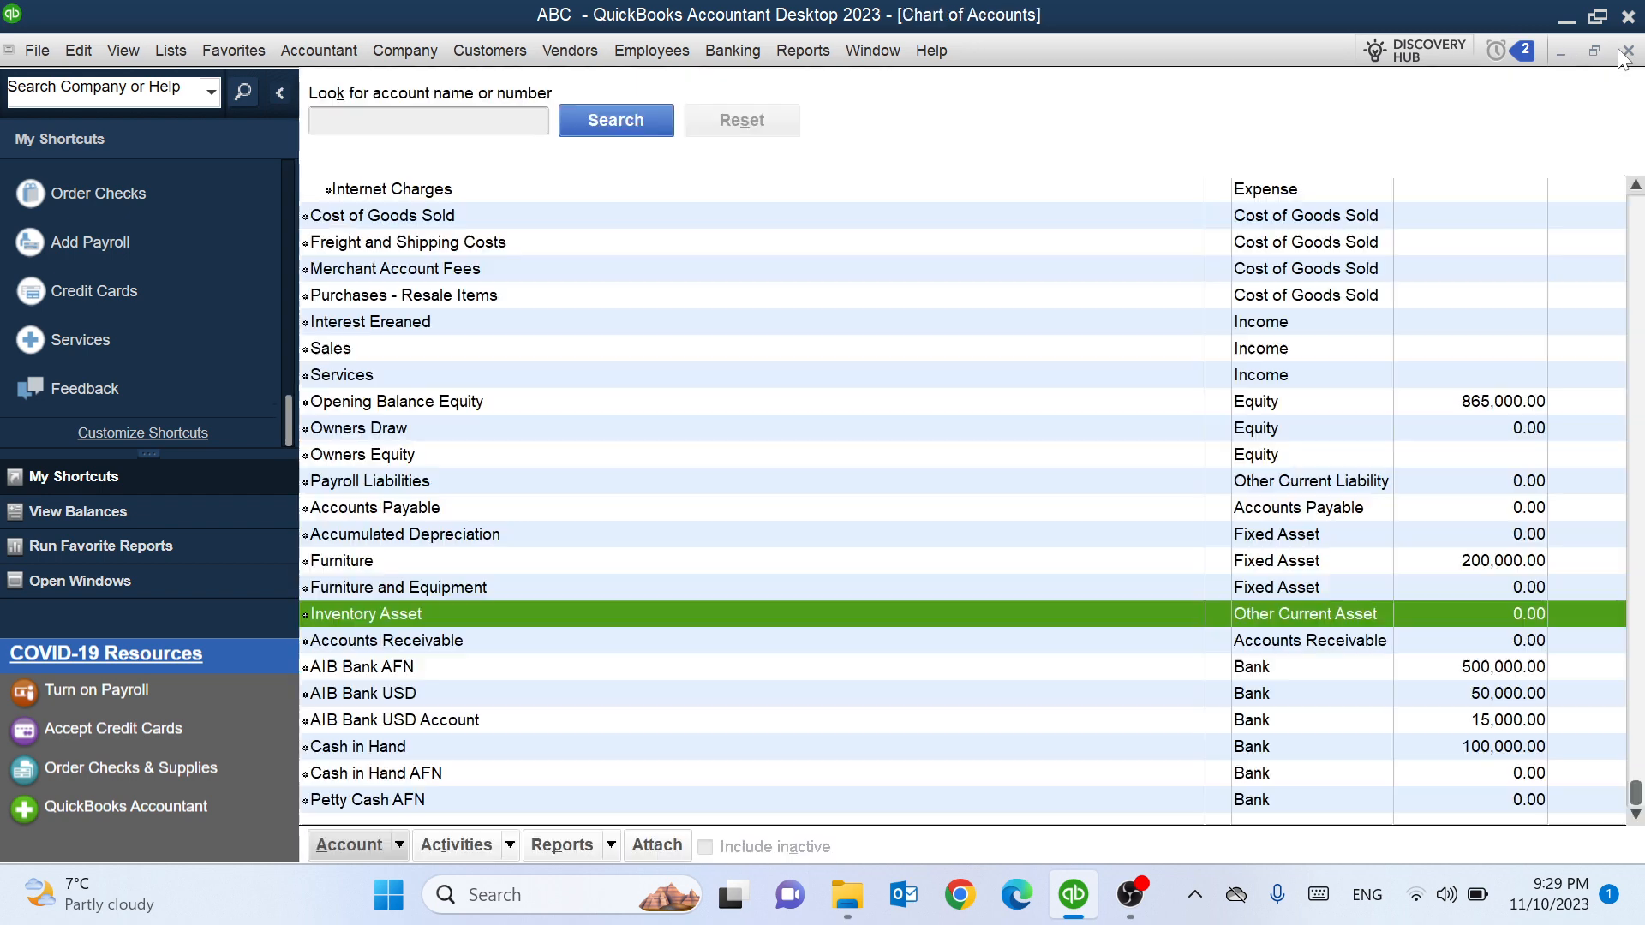
{"action": "left_click", "coordinate": [172, 51]}
{"action": "left_click", "coordinate": [197, 105]}
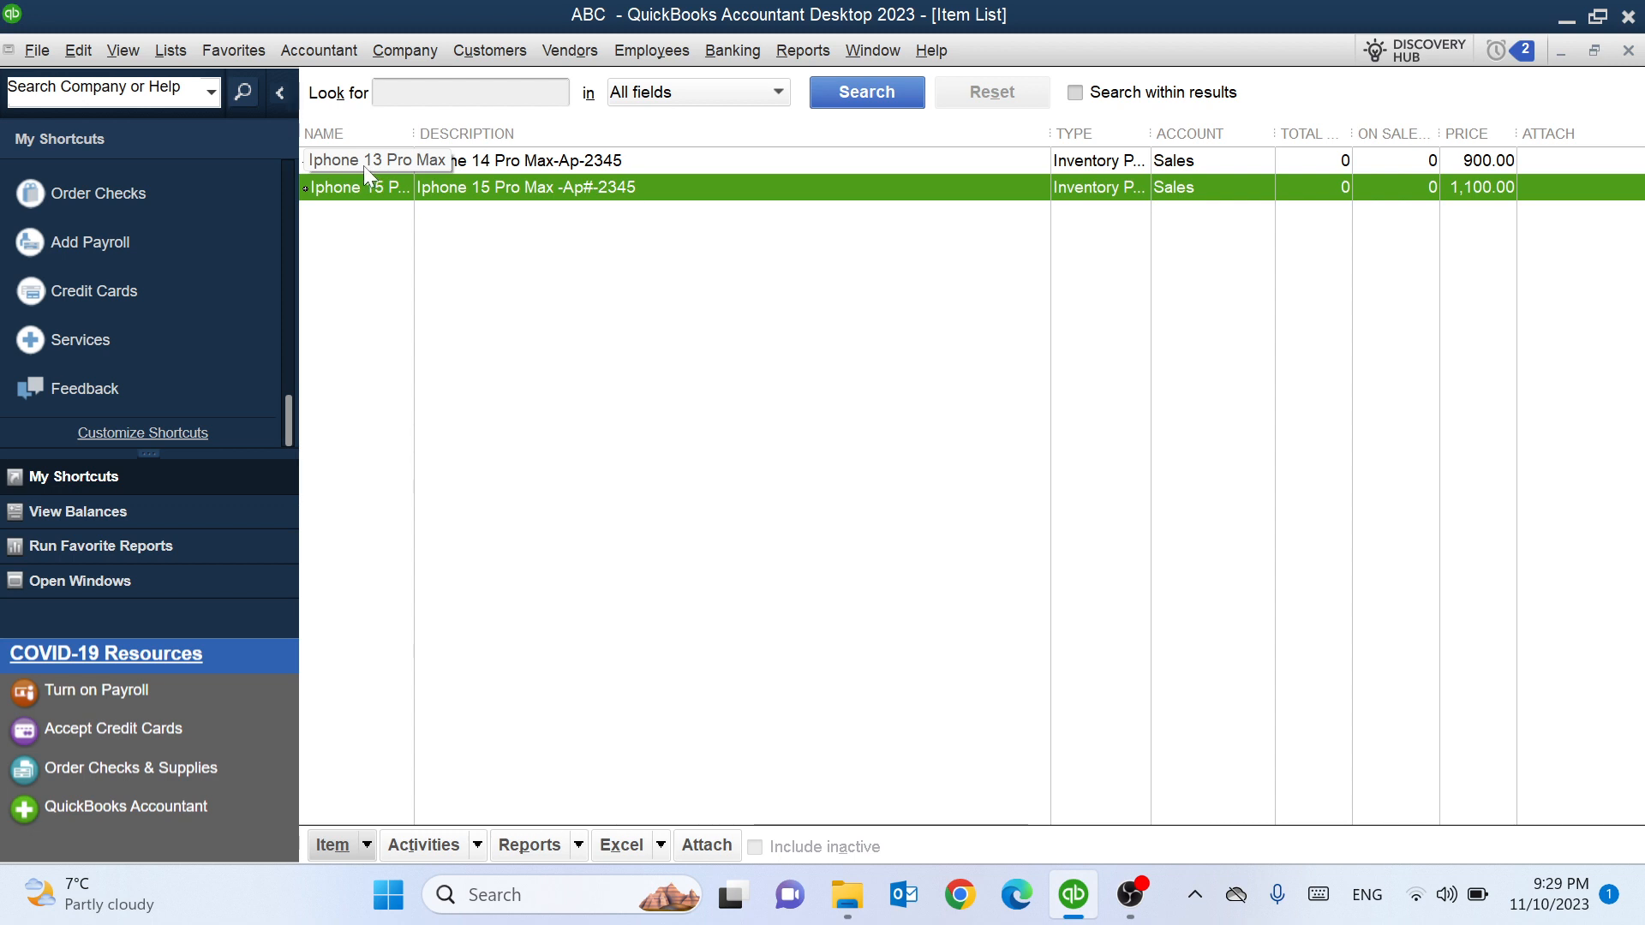
{"action": "right_click", "coordinate": [363, 166]}
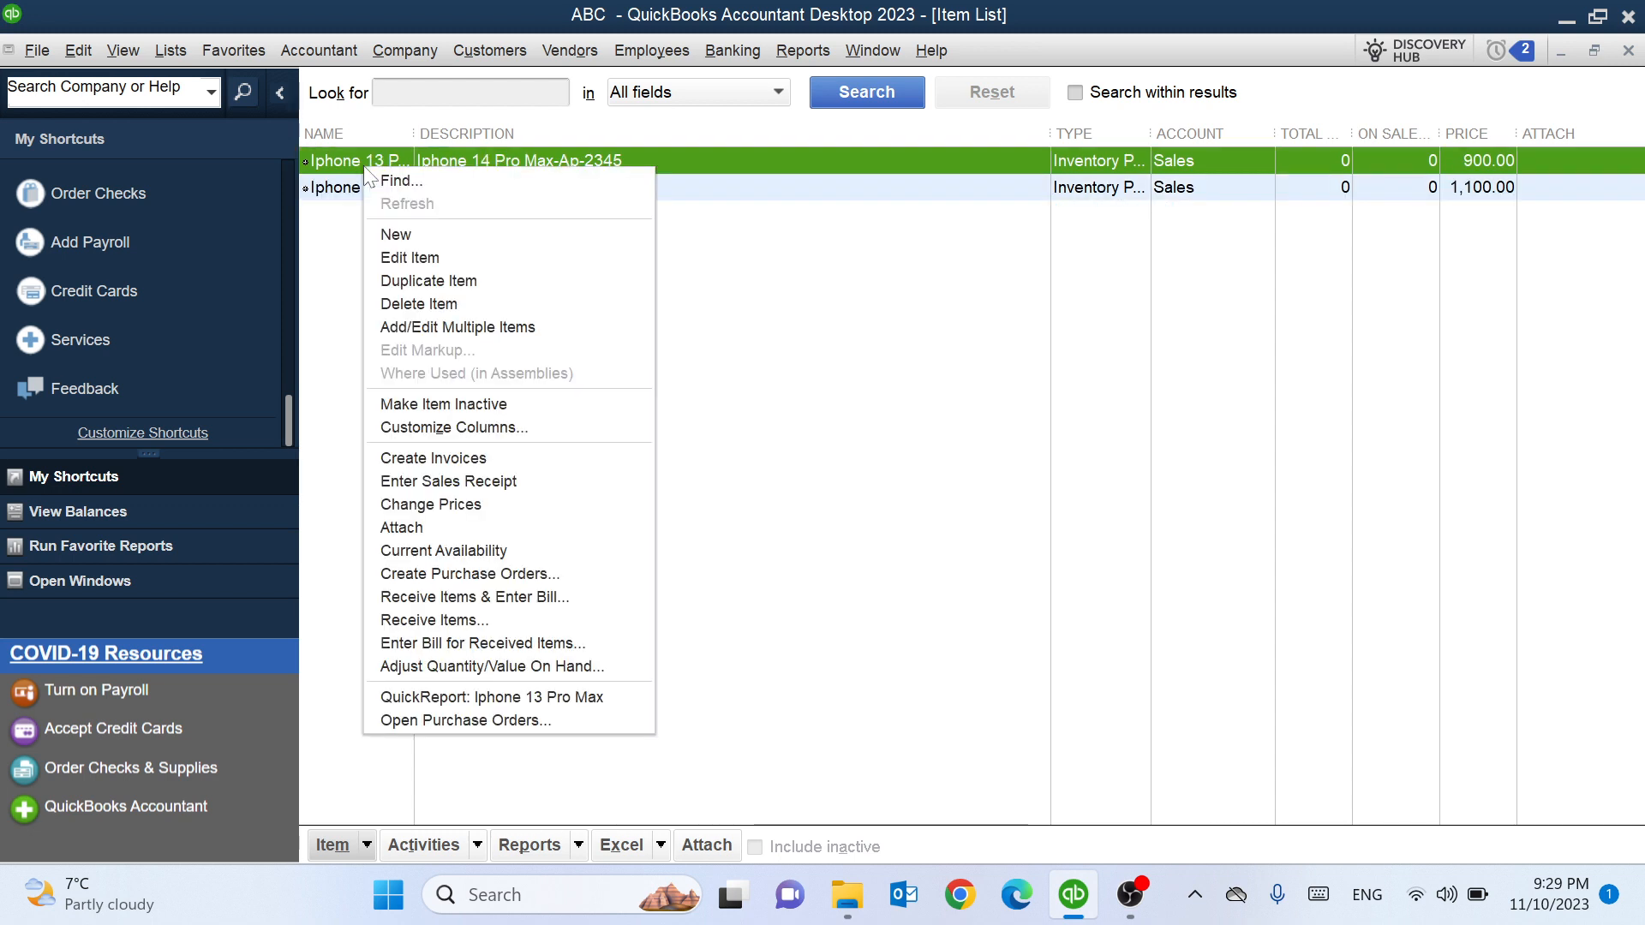
{"action": "left_click", "coordinate": [441, 305]}
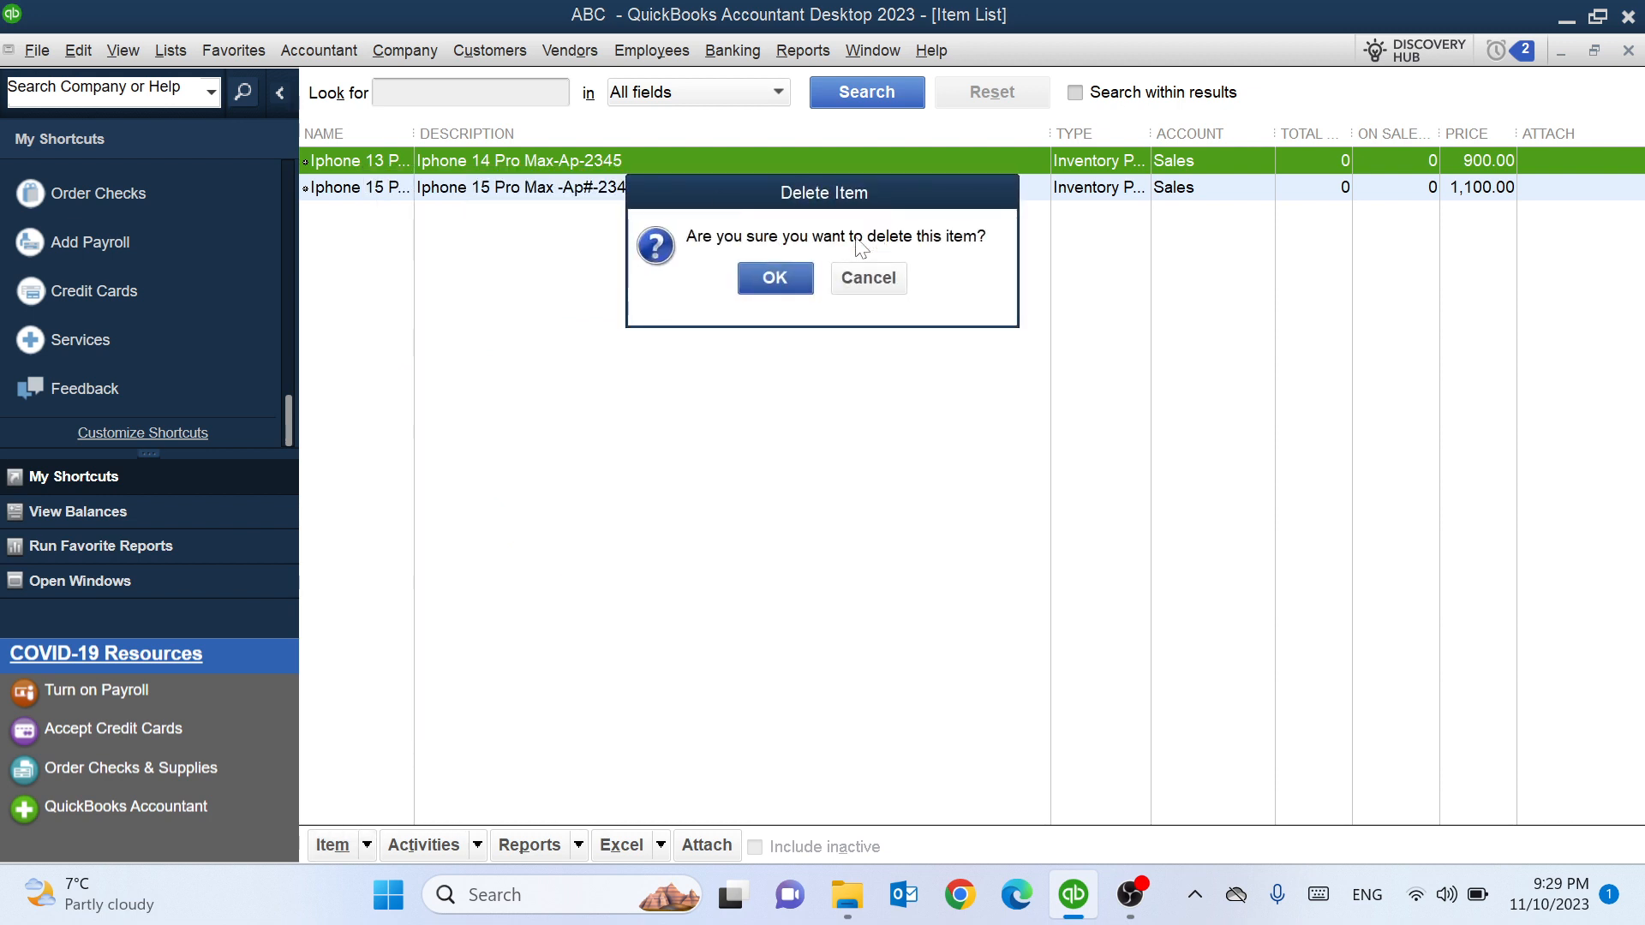
{"action": "left_click", "coordinate": [776, 276]}
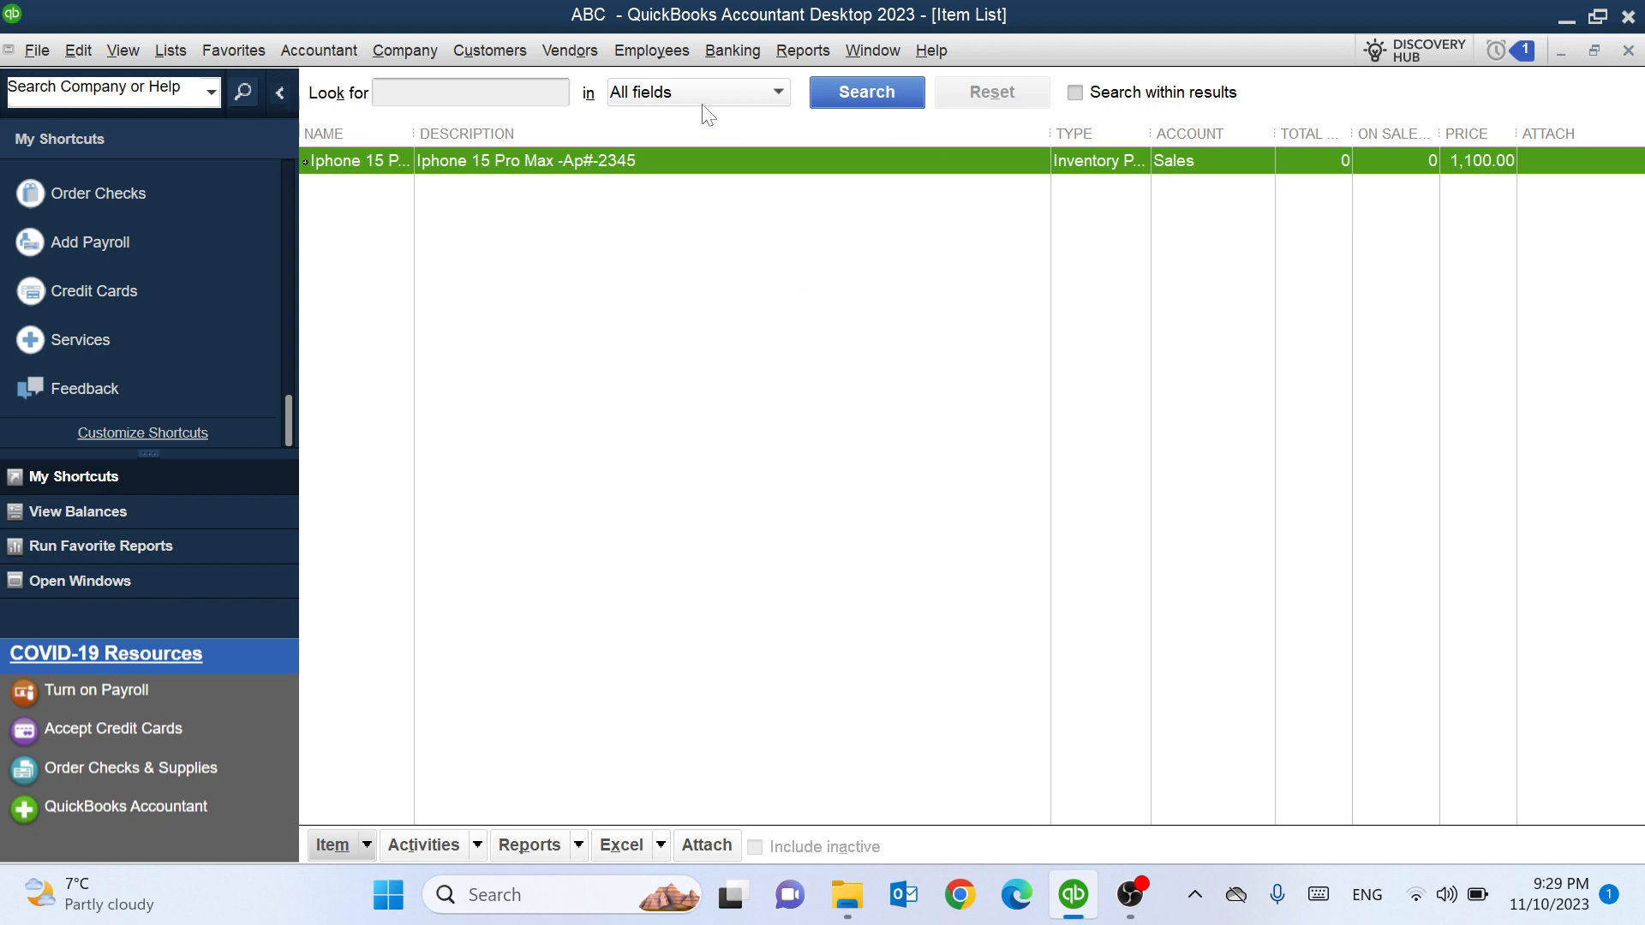
Step: Delete the Iphone 15 Pro Max item from the Item List
{"action": "right_click", "coordinate": [347, 151]}
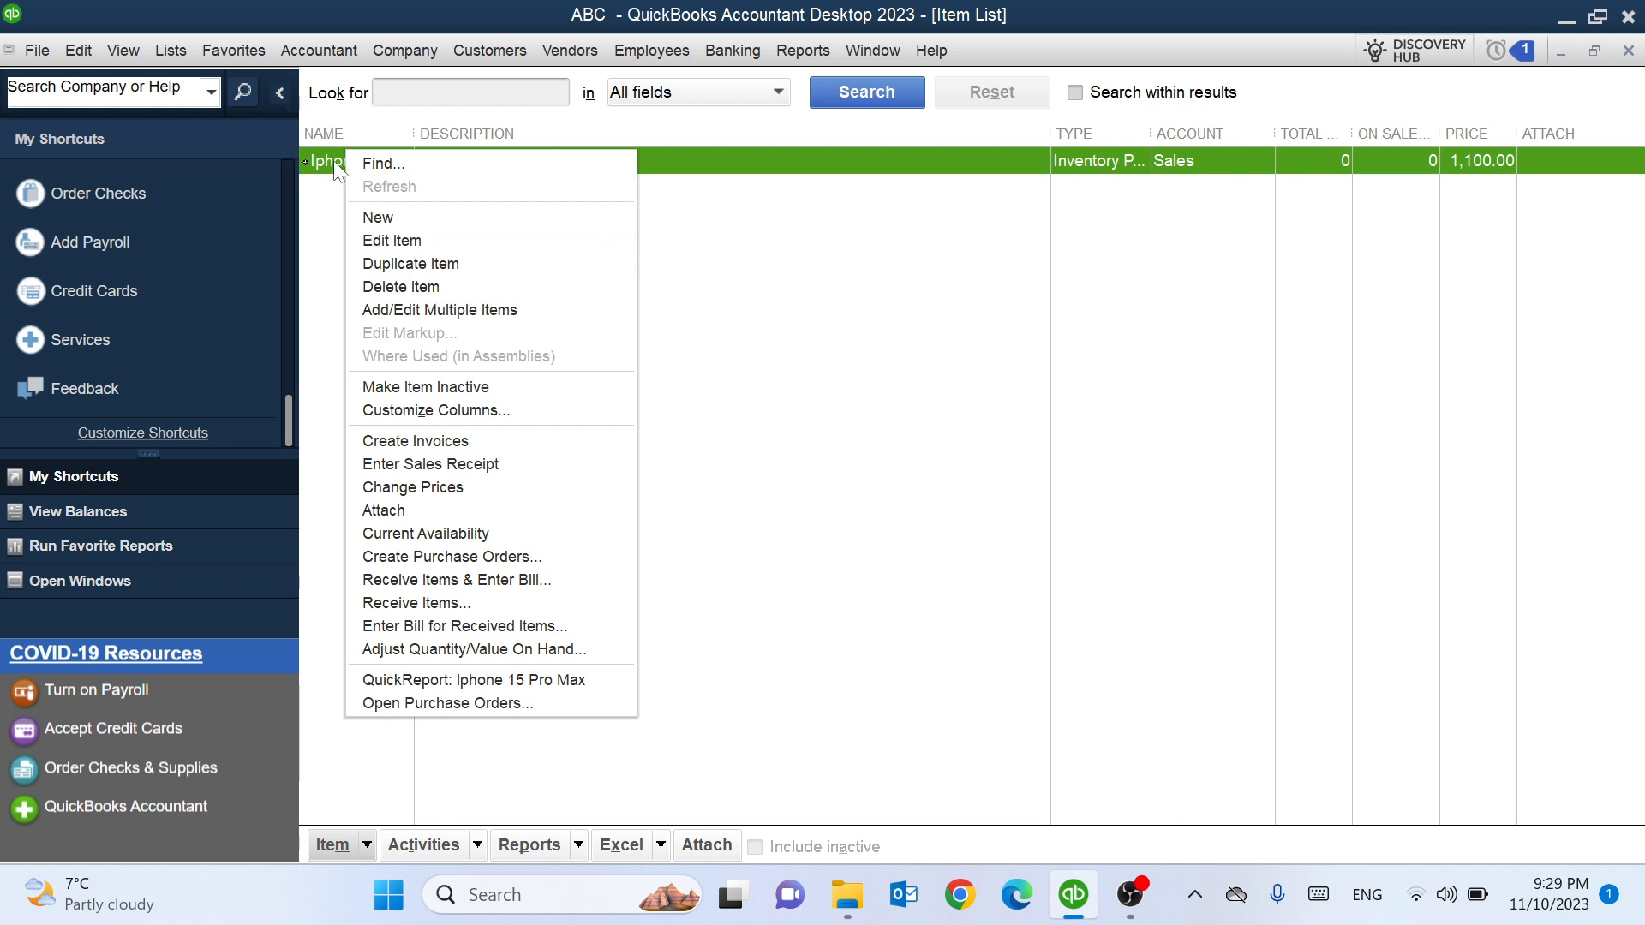
{"action": "left_click", "coordinate": [449, 286]}
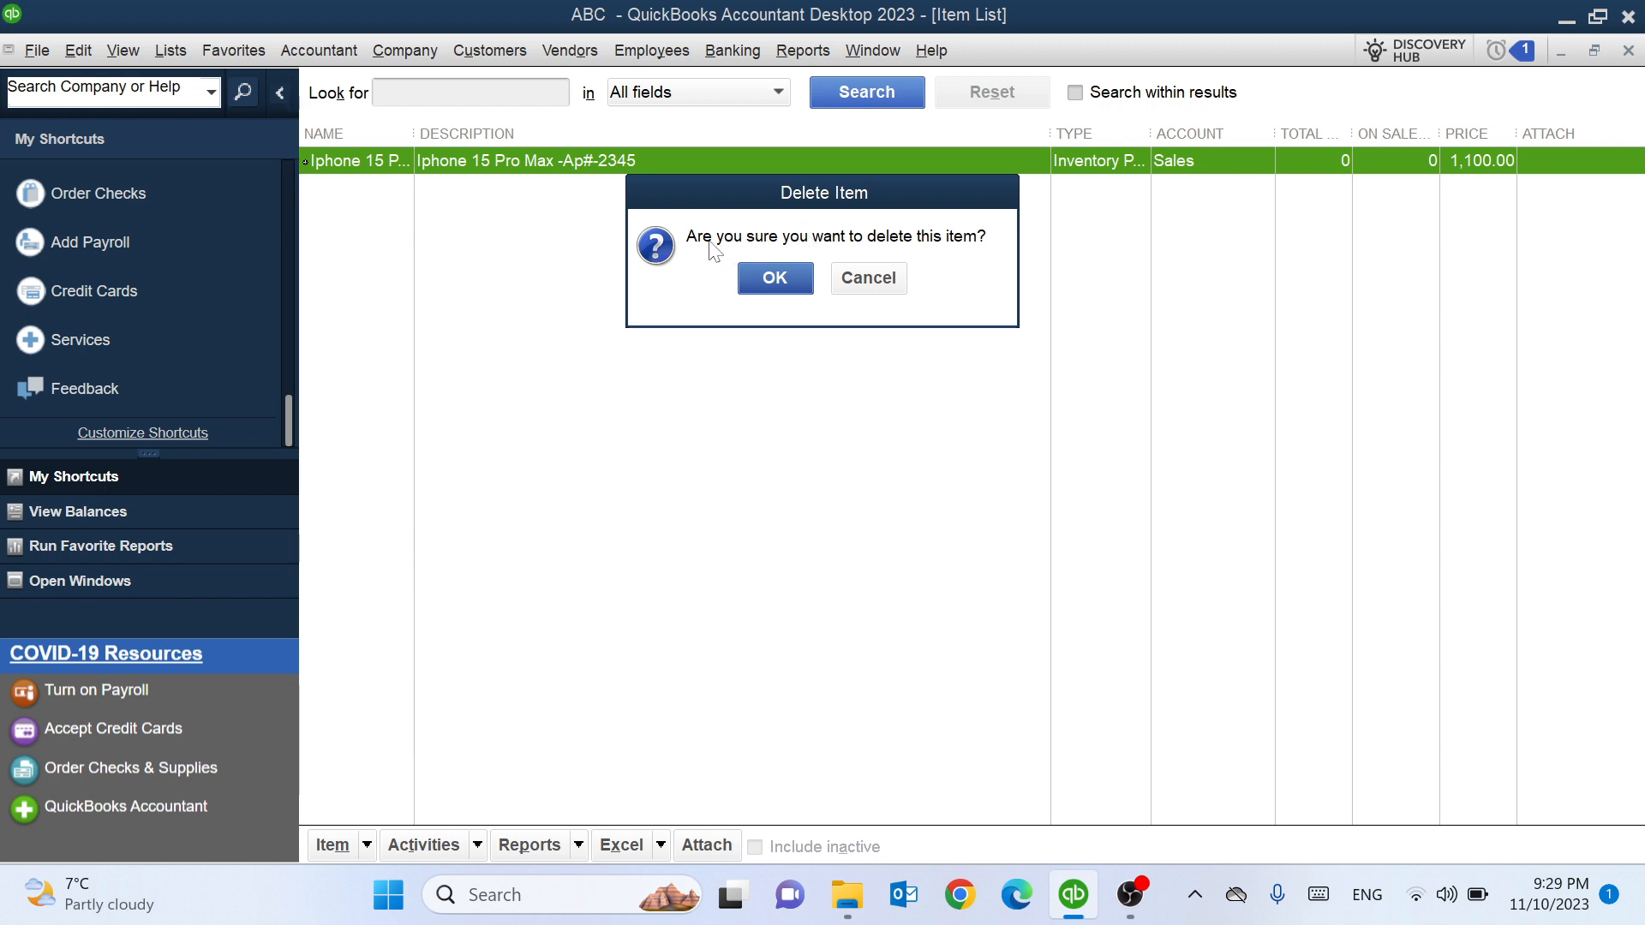
{"action": "left_click", "coordinate": [792, 284]}
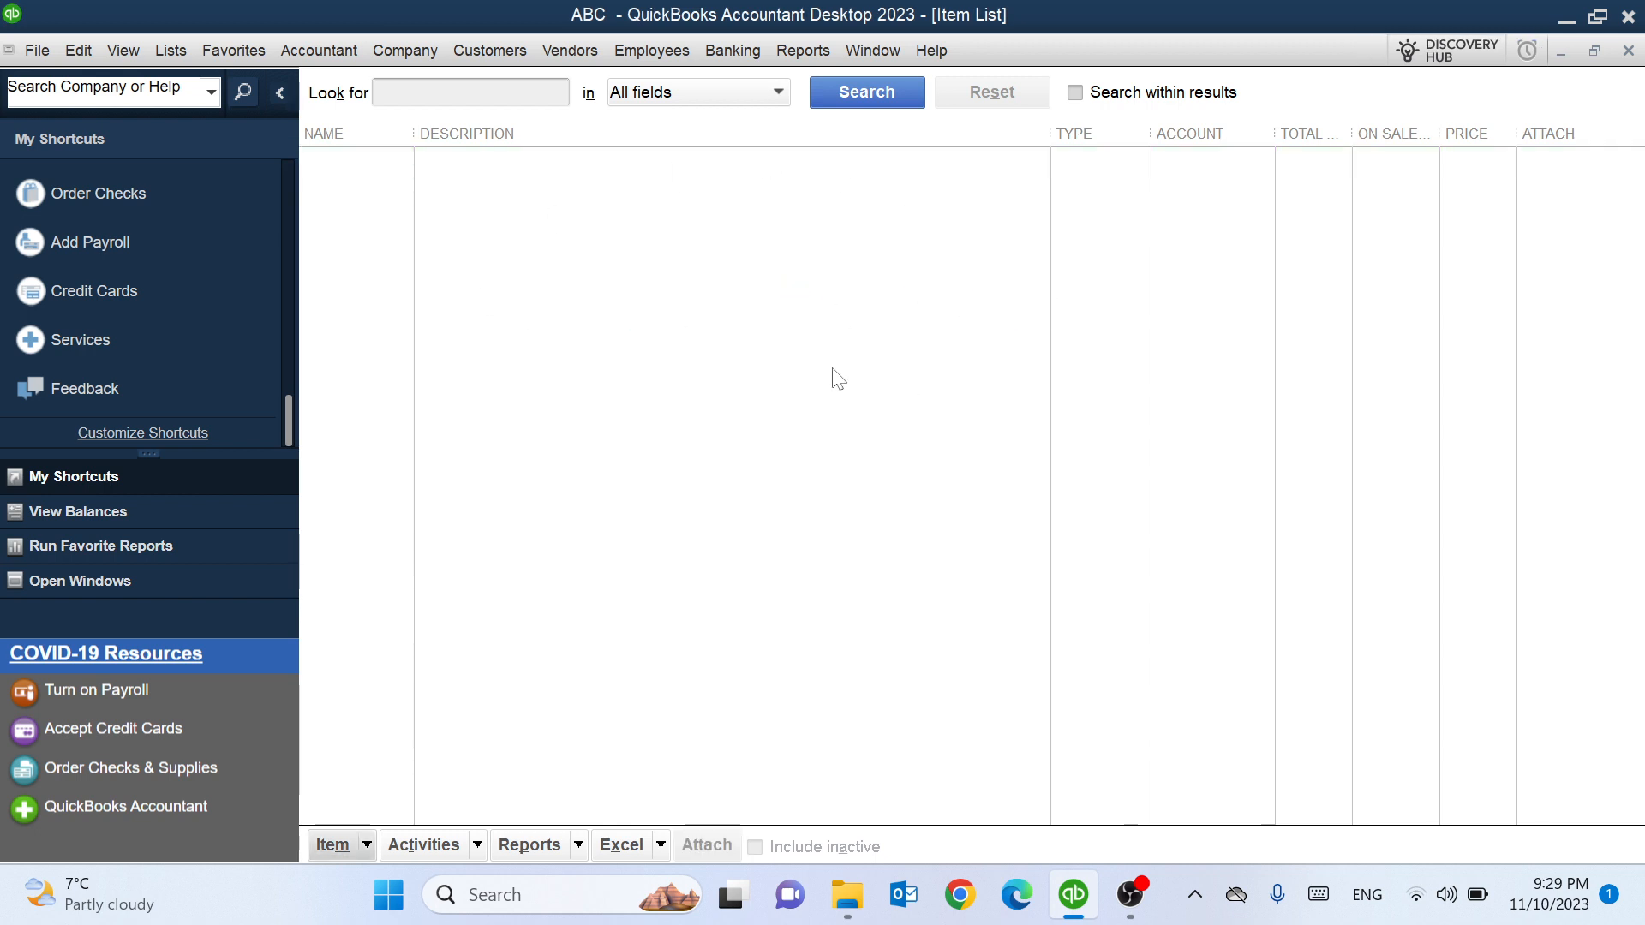